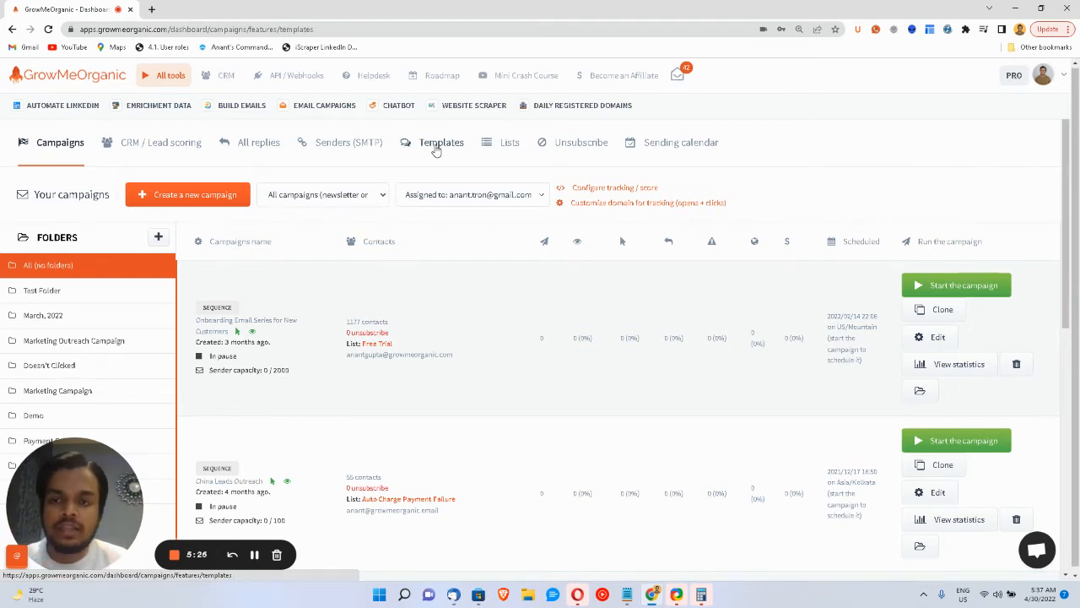
Step: Open the Marketing Outreach email template for editing and examine its subject line and the first_name macro in it
{"action": "left_click", "coordinate": [436, 148]}
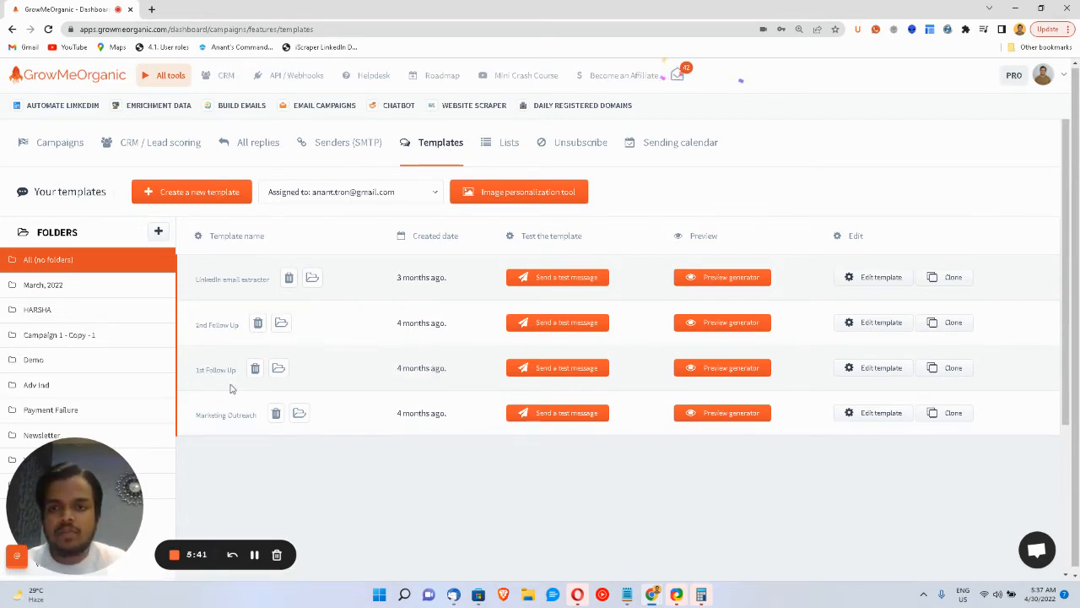
{"action": "left_click", "coordinate": [881, 412]}
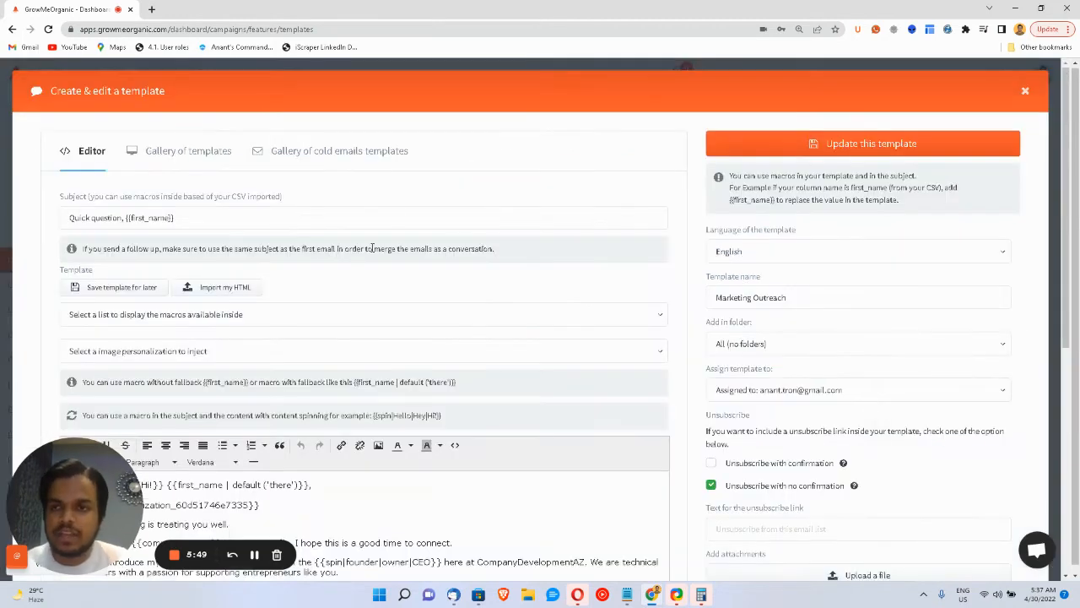
{"action": "left_click", "coordinate": [298, 220]}
{"action": "left_click_drag", "start_coordinate": [298, 221], "coordinate": [47, 220]}
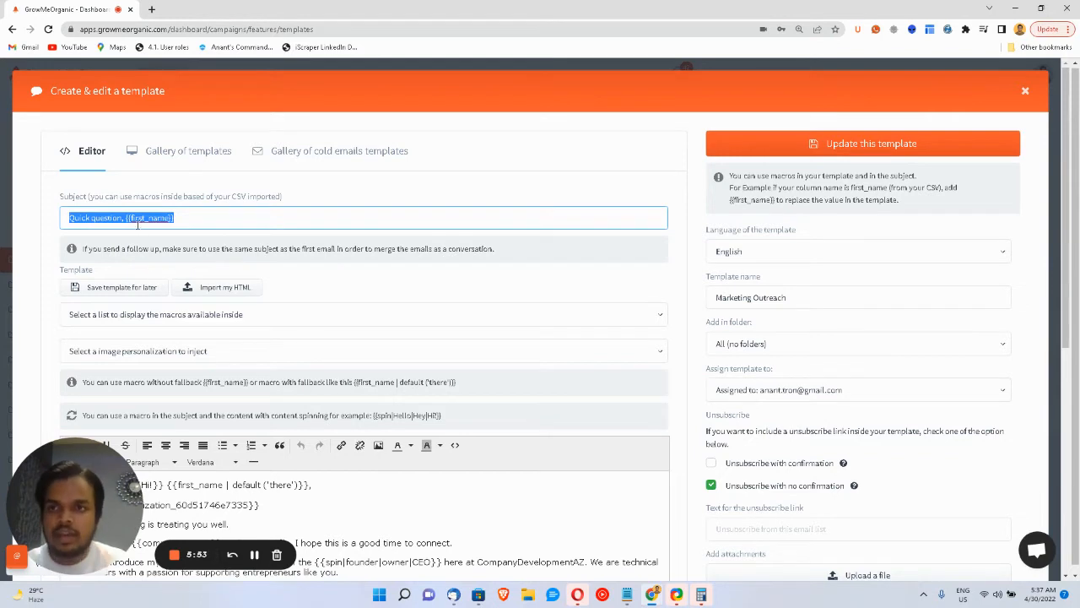
{"action": "left_click_drag", "start_coordinate": [126, 220], "coordinate": [178, 220]}
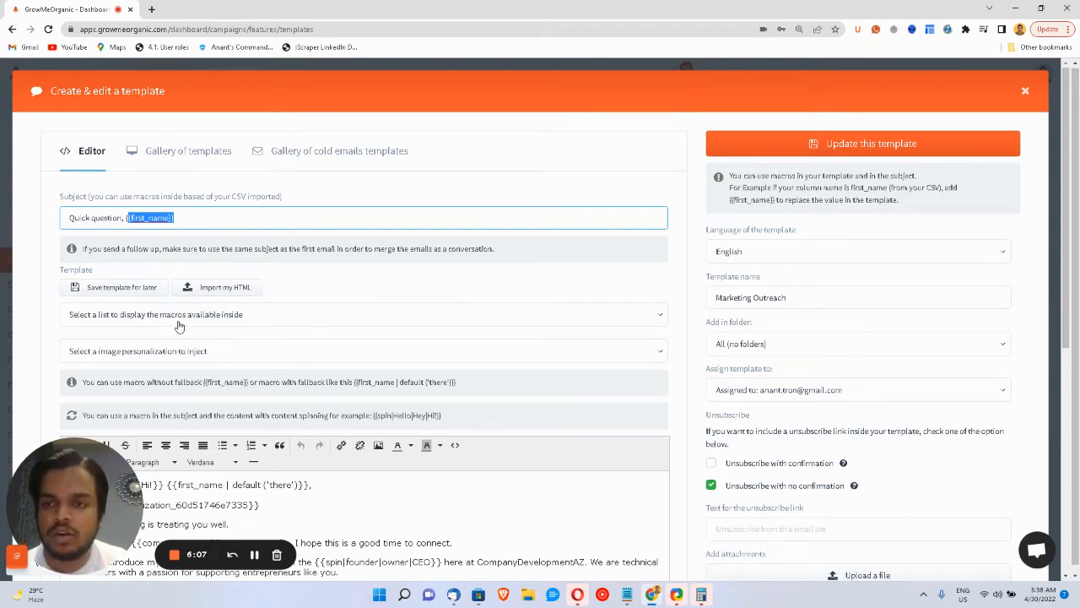
Step: Display the macros available for New List and for Free Trial, and review the template's message body and smart macros
{"action": "left_click", "coordinate": [181, 321]}
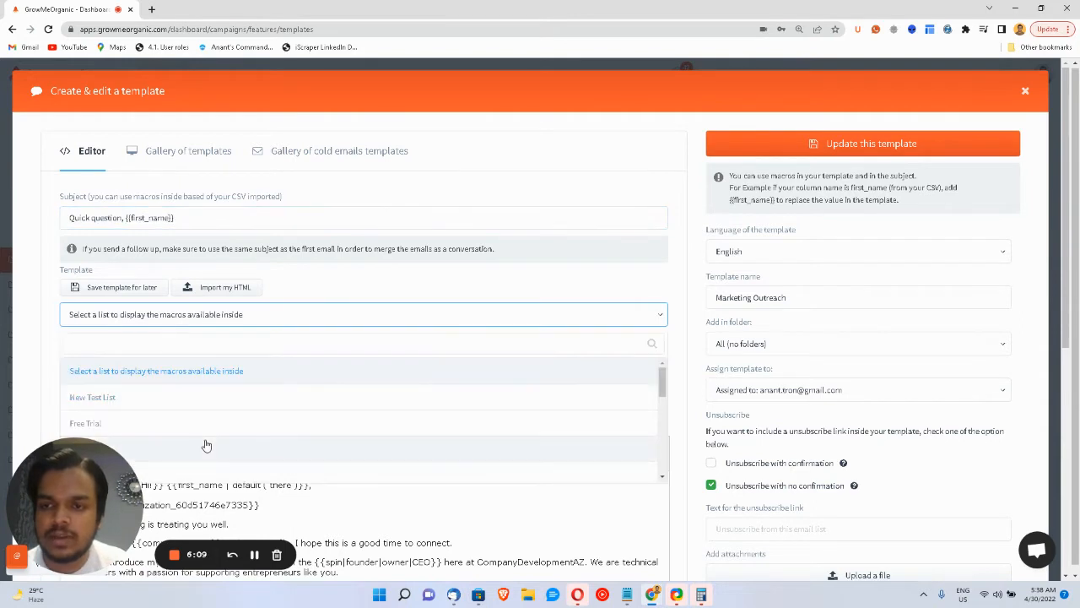
{"action": "left_click", "coordinate": [206, 447]}
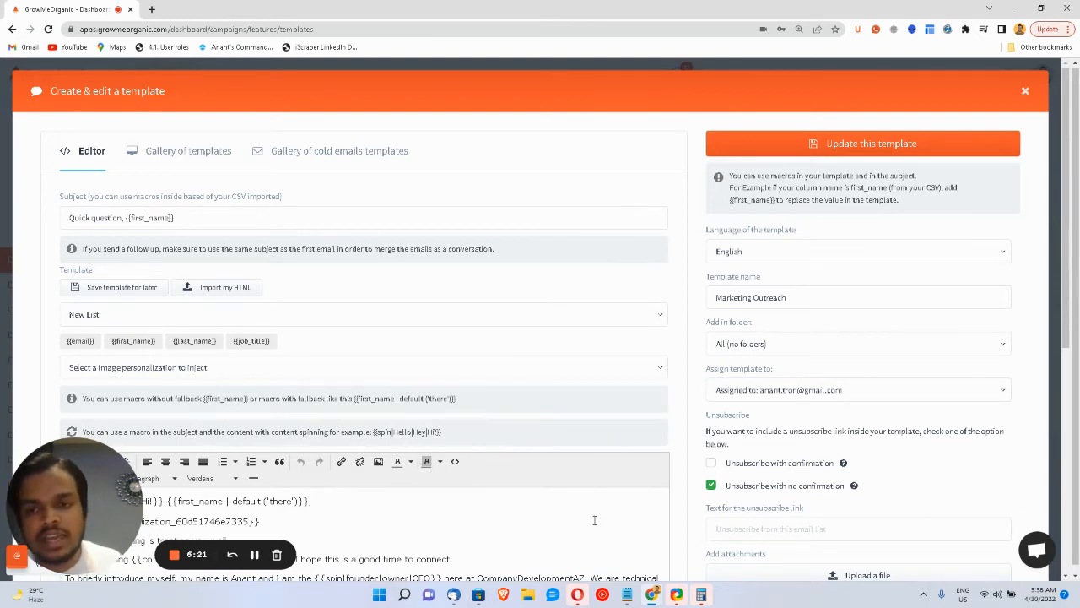
{"action": "left_click", "coordinate": [354, 325]}
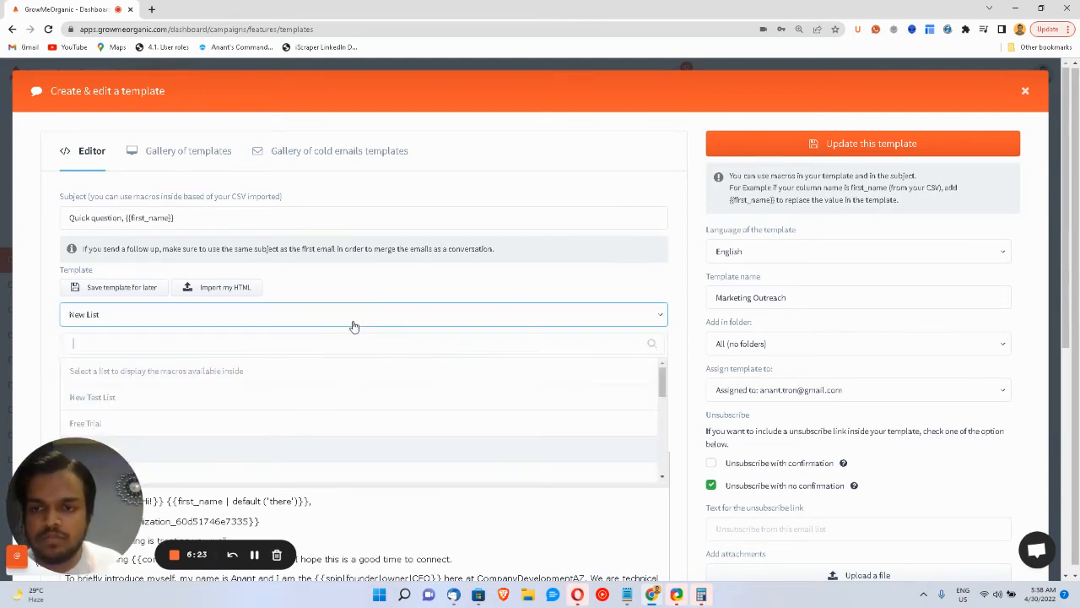
{"action": "left_click", "coordinate": [265, 422]}
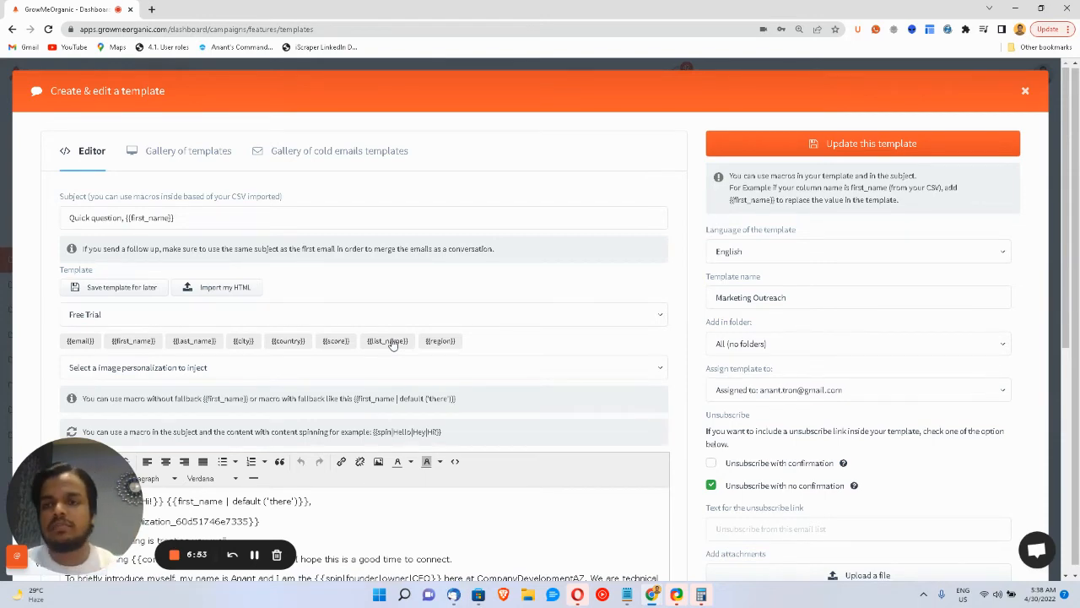
{"action": "scroll", "coordinate": [236, 340], "scroll_direction": "down", "scroll_amount": 3}
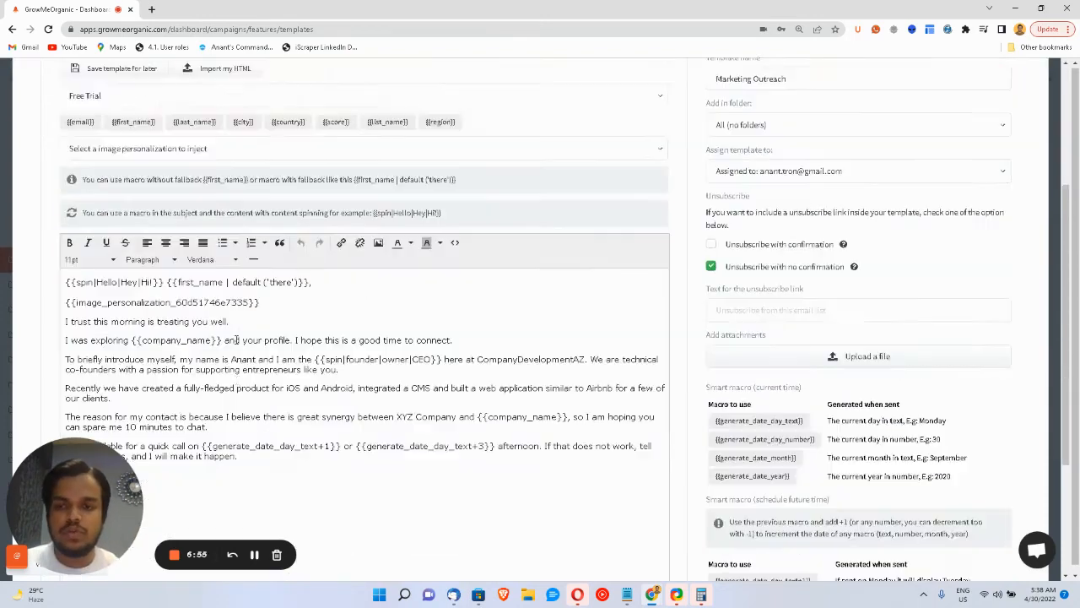
{"action": "scroll", "coordinate": [236, 340], "scroll_direction": "down", "scroll_amount": 1}
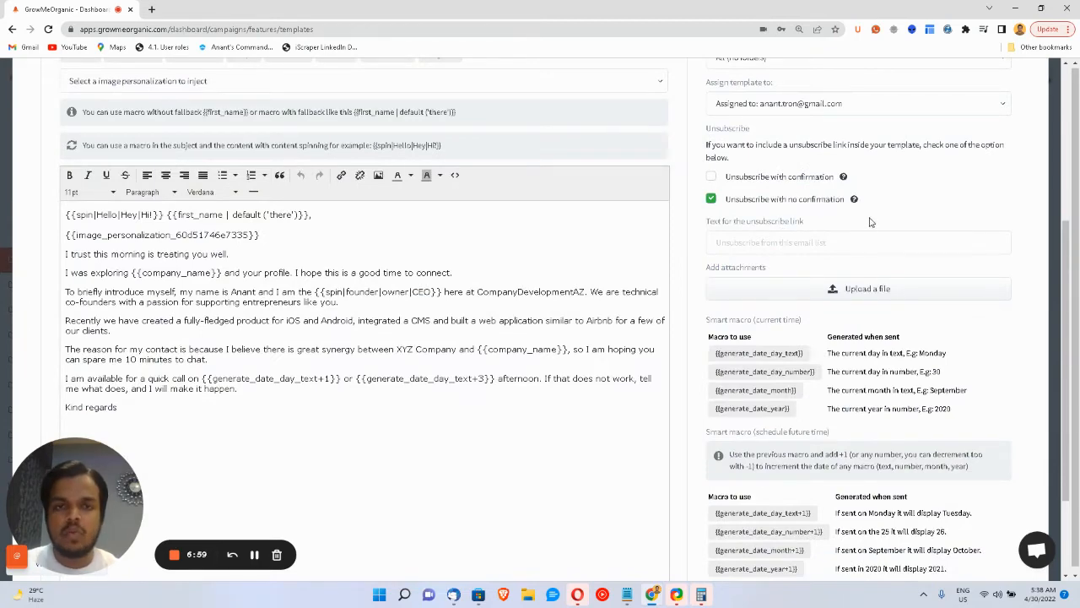
{"action": "scroll", "coordinate": [748, 217], "scroll_direction": "up", "scroll_amount": 3}
{"action": "scroll", "coordinate": [746, 215], "scroll_direction": "up", "scroll_amount": 1}
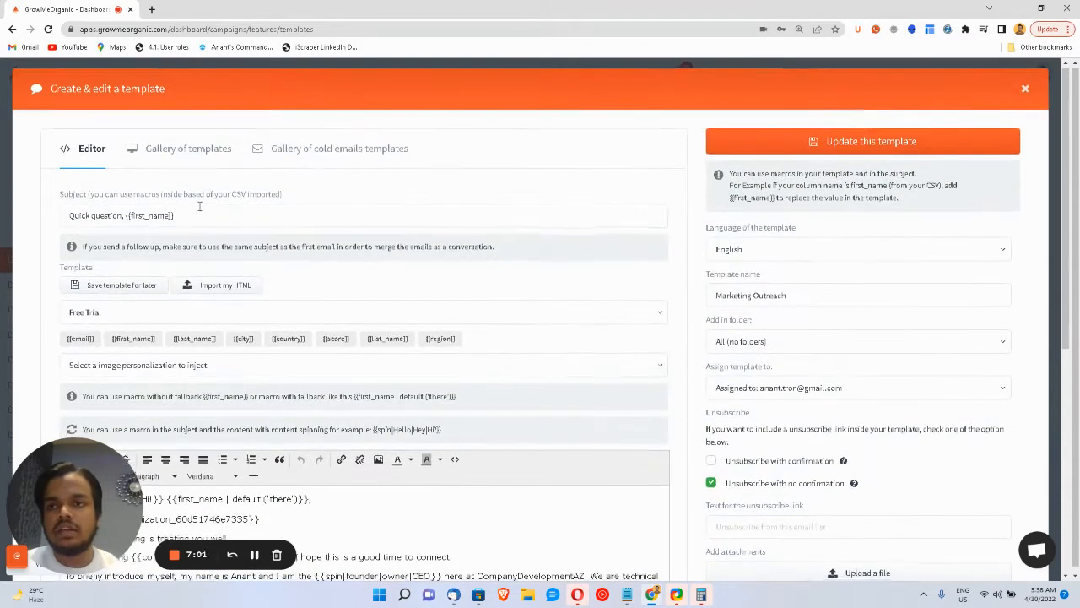
Step: Load Template 1 from the template gallery into the editor, look through its layout, and close the editor without updating the template
{"action": "left_click", "coordinate": [194, 157]}
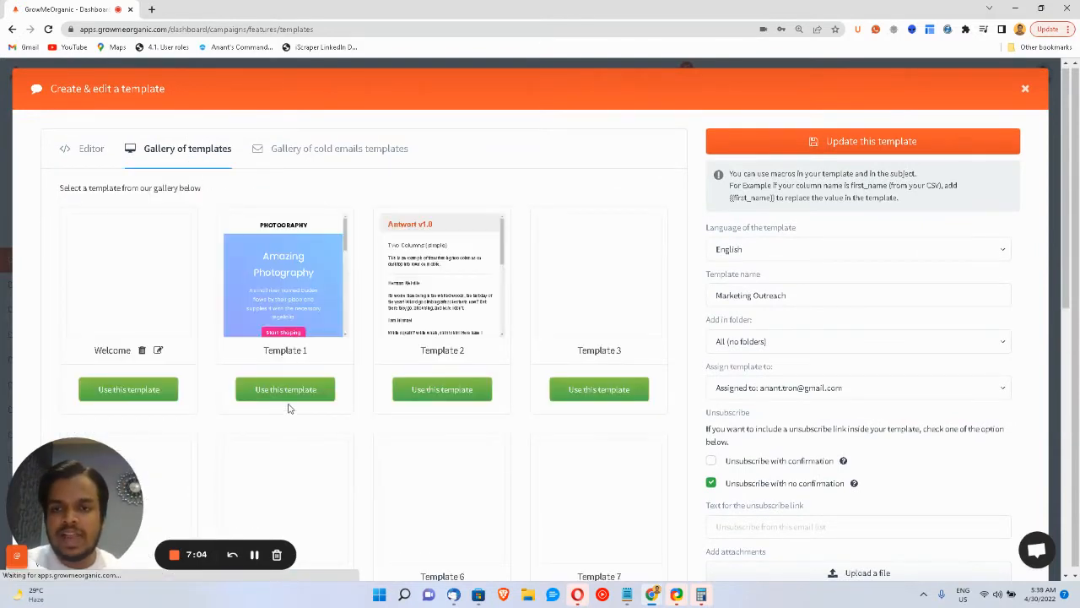
{"action": "left_click", "coordinate": [296, 400]}
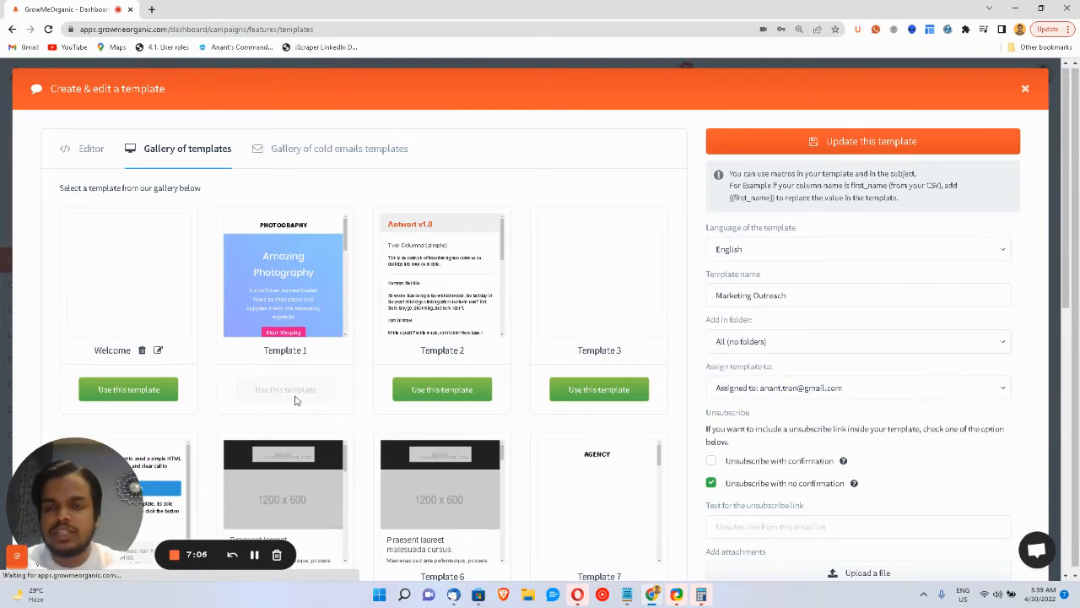
{"action": "scroll", "coordinate": [346, 370], "scroll_direction": "down", "scroll_amount": 3}
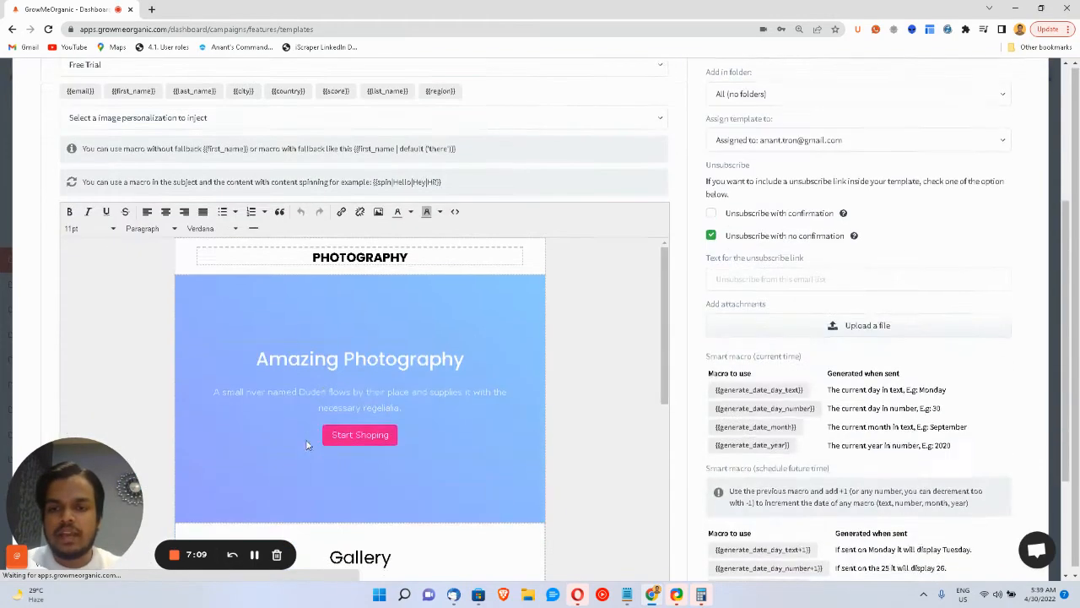
{"action": "scroll", "coordinate": [461, 190], "scroll_direction": "down", "scroll_amount": 5}
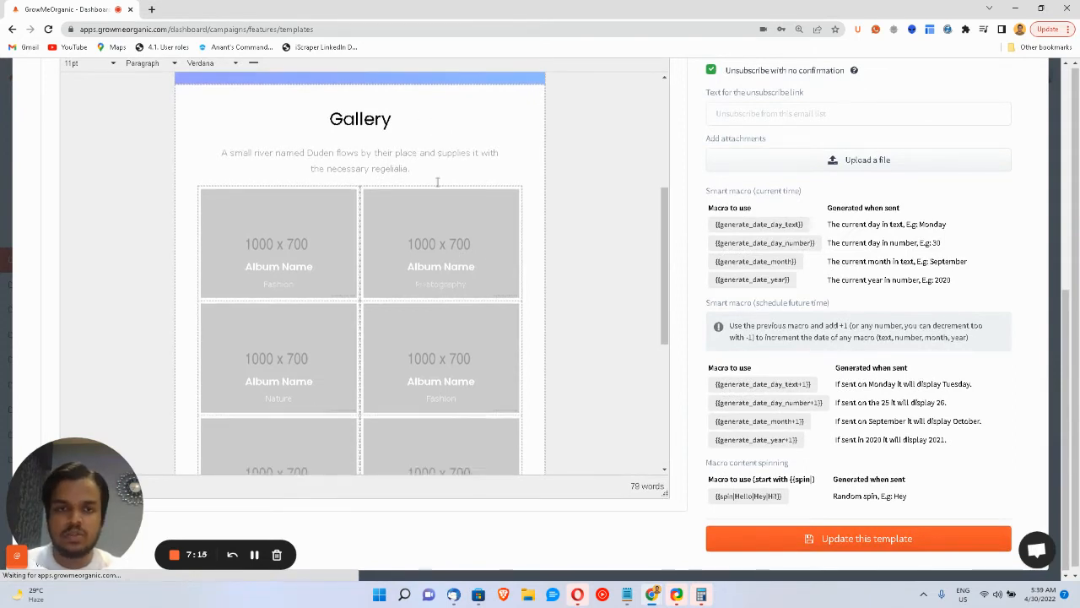
{"action": "scroll", "coordinate": [437, 183], "scroll_direction": "down", "scroll_amount": 4}
{"action": "scroll", "coordinate": [437, 186], "scroll_direction": "up", "scroll_amount": 10}
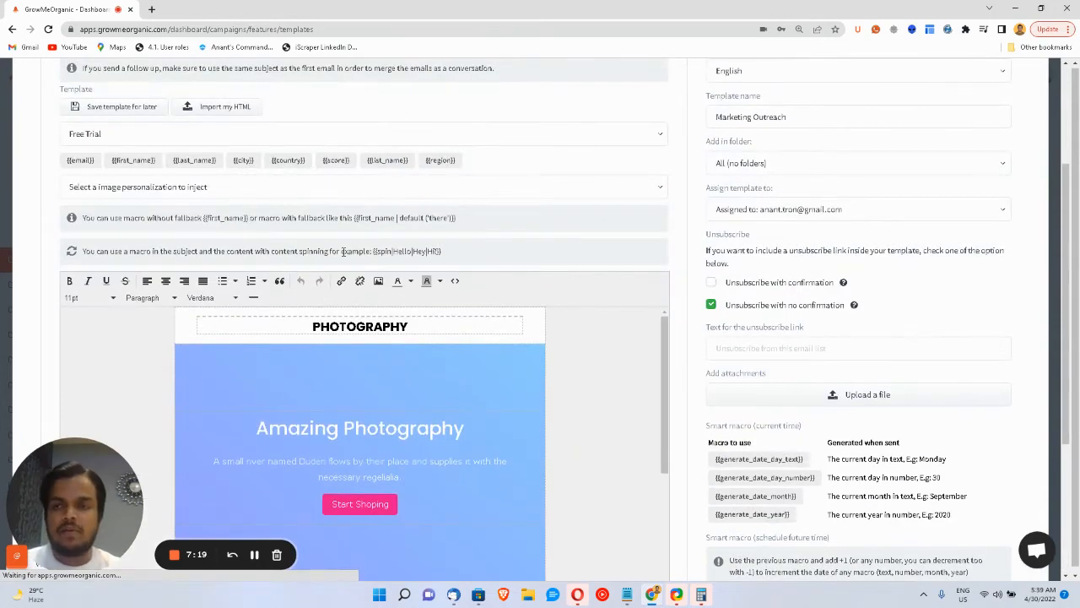
{"action": "scroll", "coordinate": [343, 250], "scroll_direction": "up", "scroll_amount": 3}
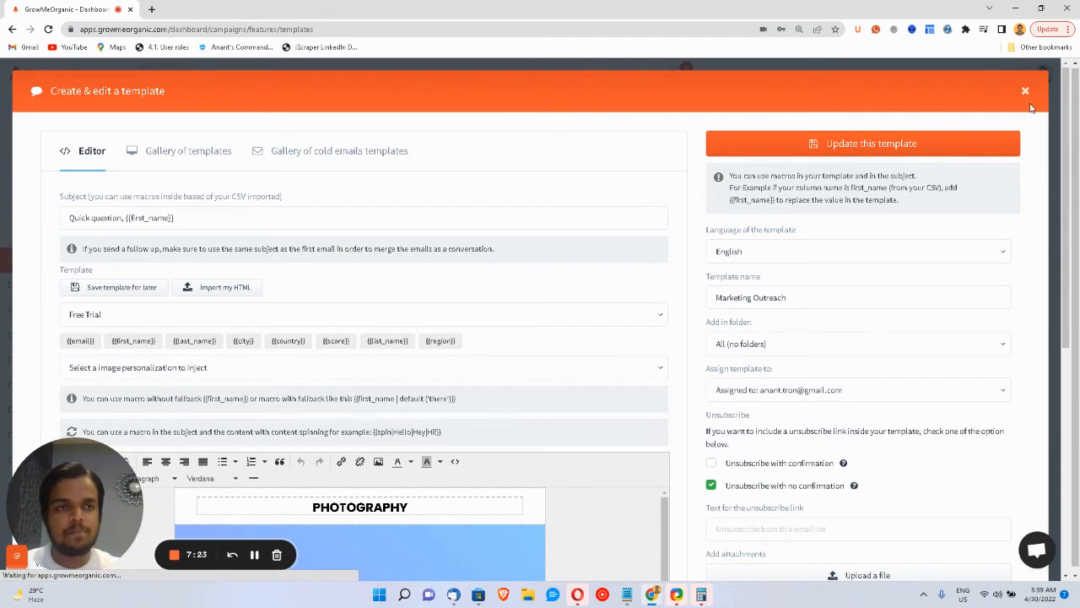
{"action": "left_click", "coordinate": [1025, 93]}
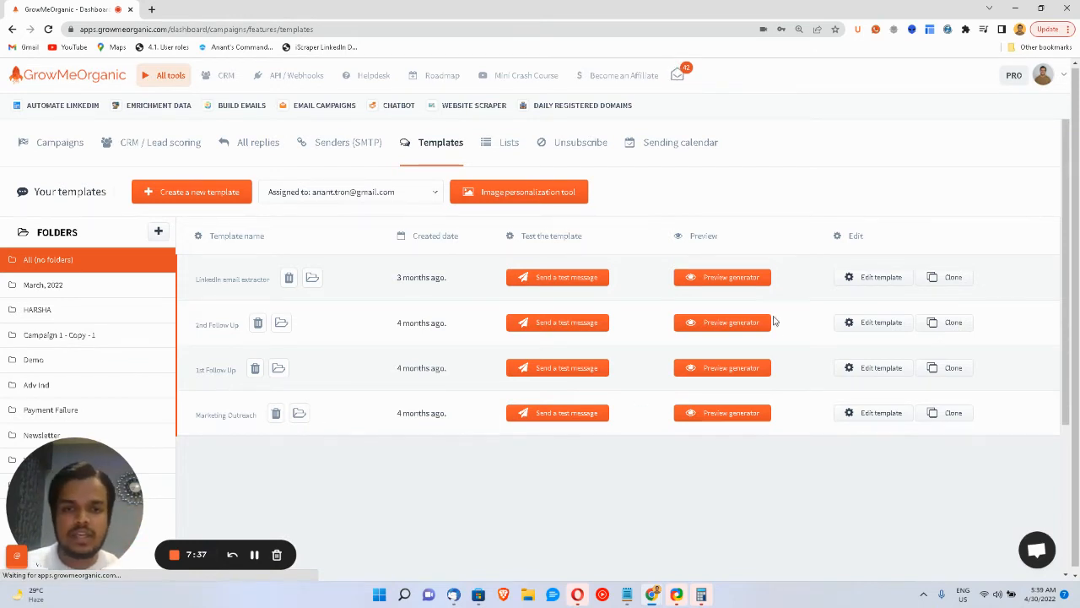
Step: Open the 1st Follow Up template, review its subject and message, and close it
{"action": "left_click", "coordinate": [892, 374]}
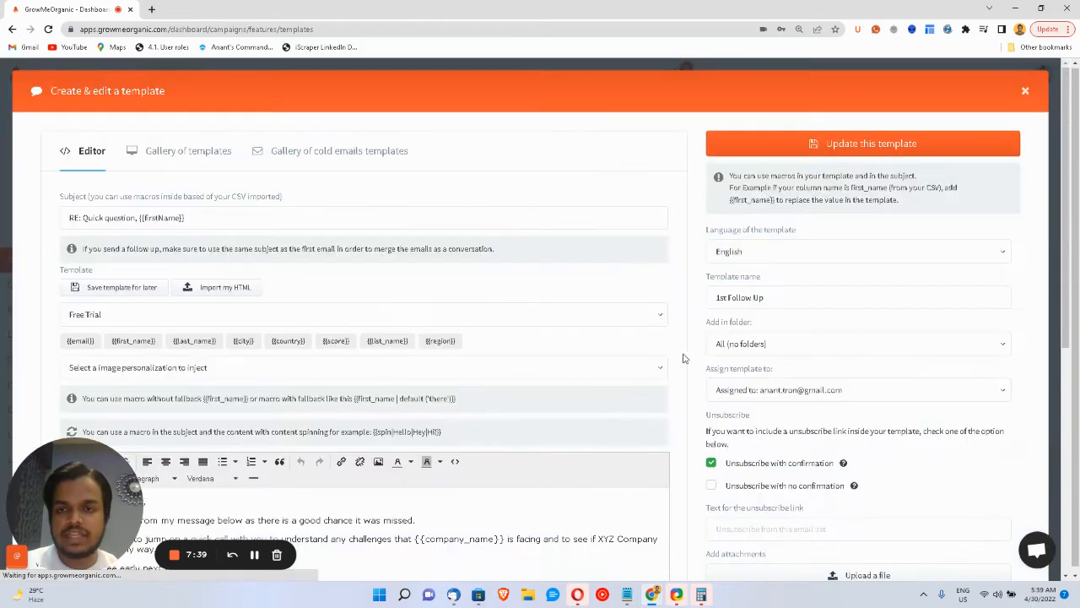
{"action": "scroll", "coordinate": [565, 424], "scroll_direction": "down", "scroll_amount": 3}
{"action": "scroll", "coordinate": [565, 425], "scroll_direction": "up", "scroll_amount": 3}
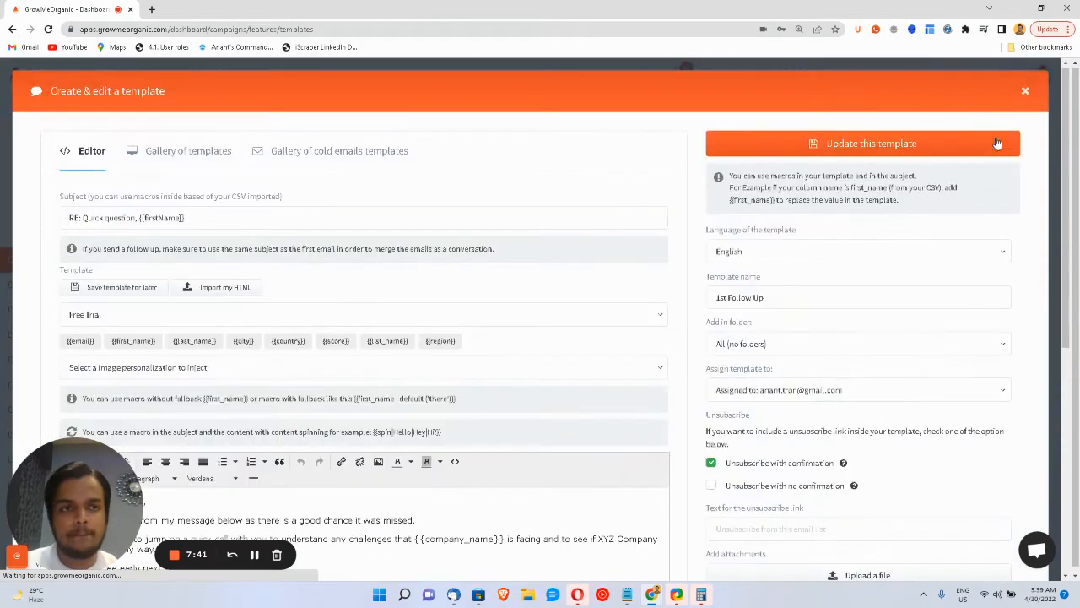
{"action": "left_click", "coordinate": [1026, 92]}
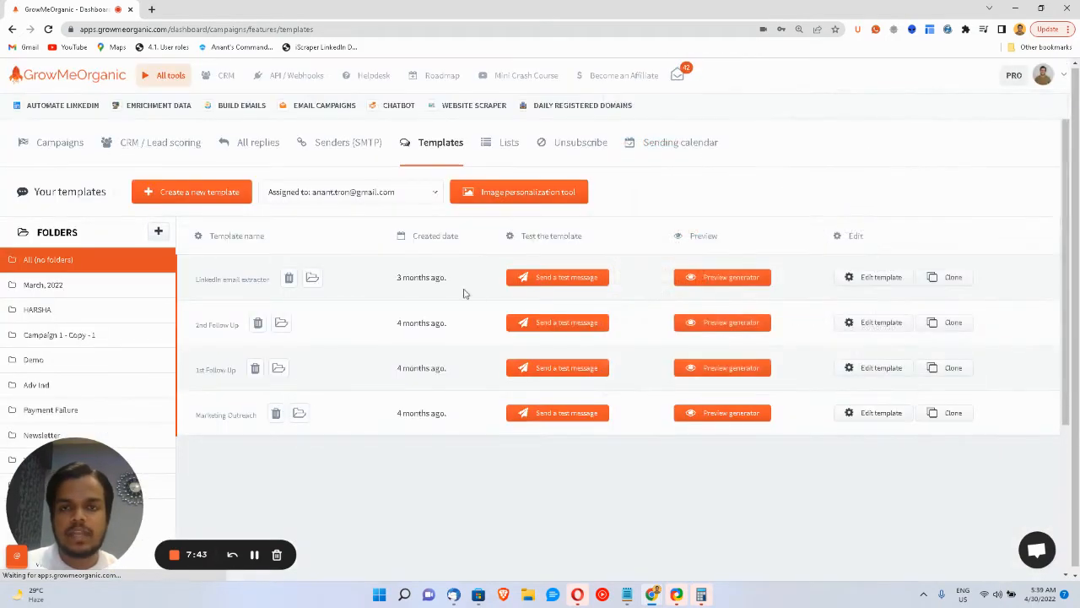
Step: Go to the contact lists, view the contact import form for New Test List, and close it
{"action": "left_click", "coordinate": [41, 157]}
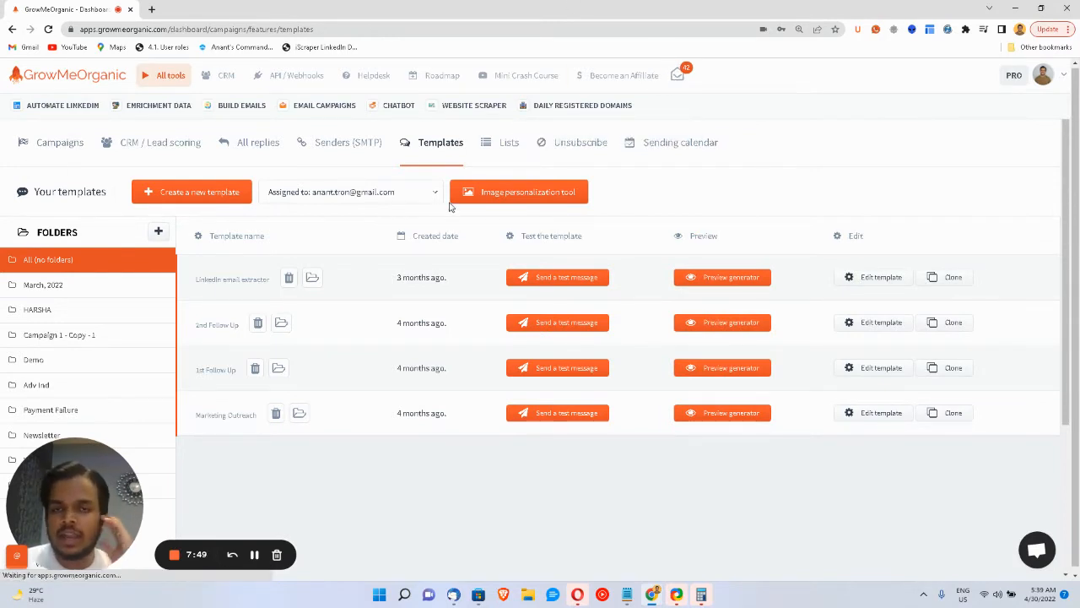
{"action": "left_click", "coordinate": [513, 148]}
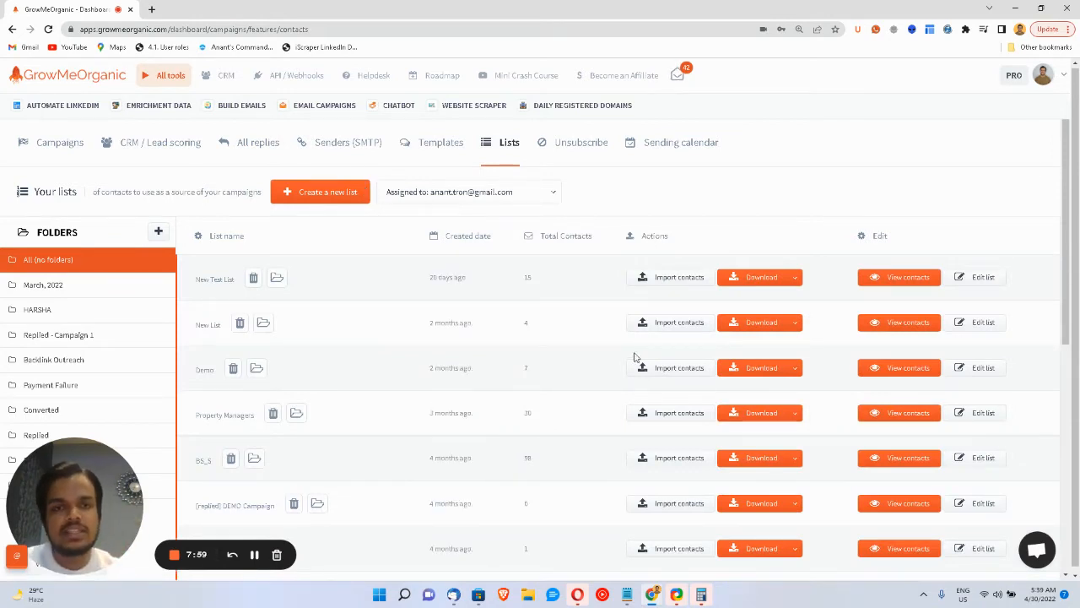
{"action": "left_click", "coordinate": [664, 277]}
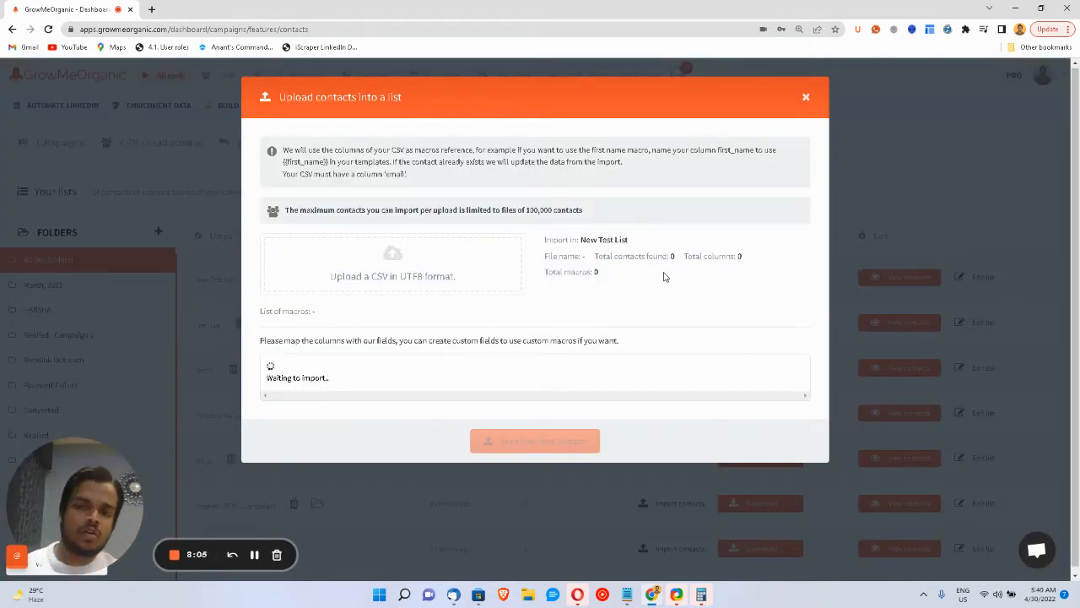
{"action": "left_click", "coordinate": [805, 101]}
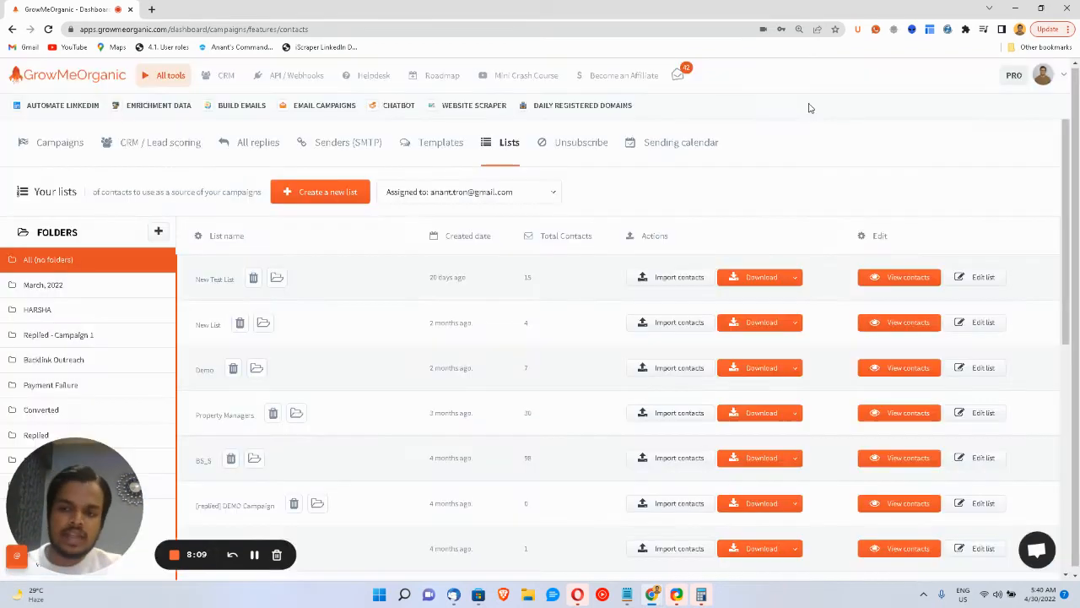
Step: Create a new email campaign of the Sequence type from the campaigns page
{"action": "left_click", "coordinate": [67, 144]}
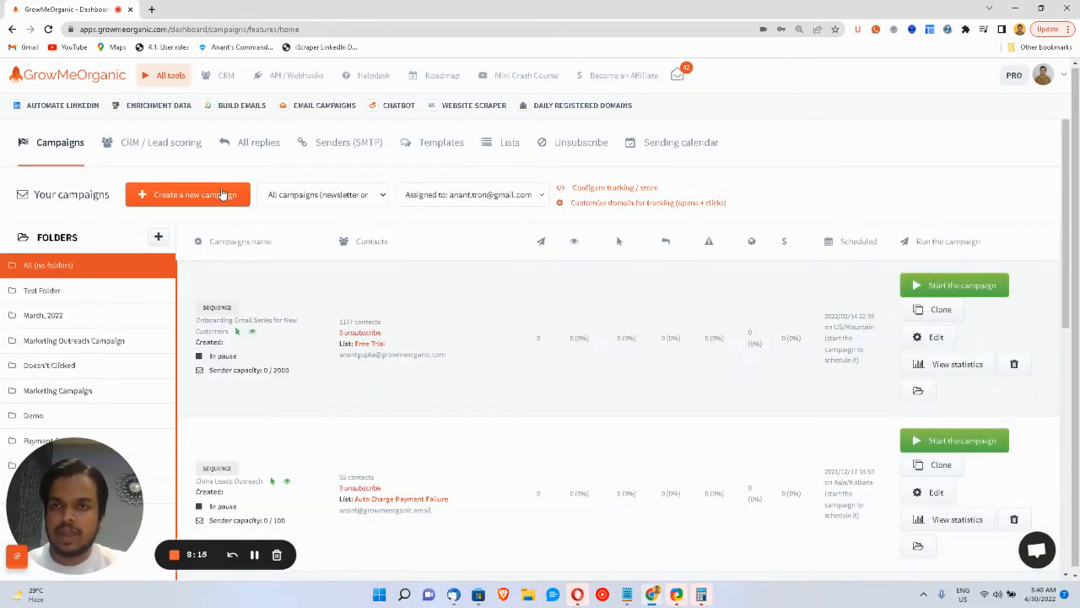
{"action": "left_click", "coordinate": [221, 193]}
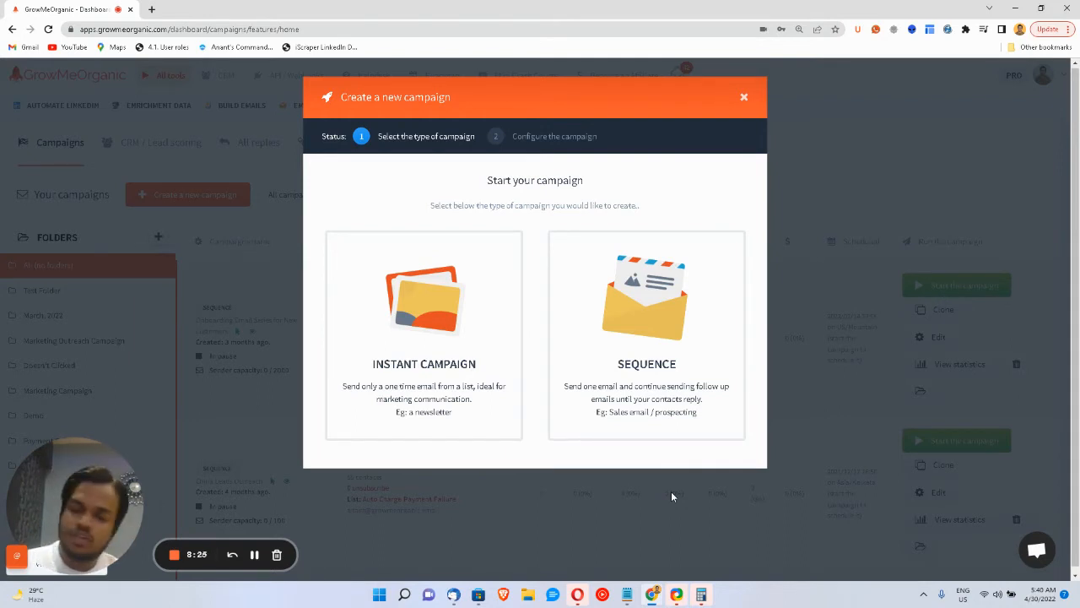
{"action": "left_click", "coordinate": [684, 388]}
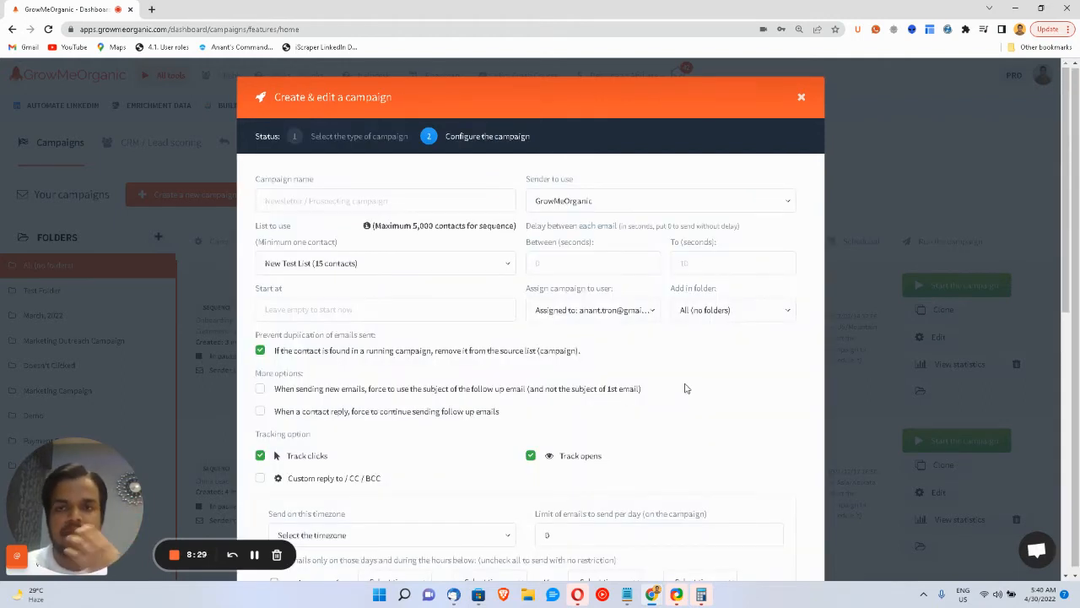
Step: Name the campaign "New Drip Campaign"
{"action": "left_click", "coordinate": [463, 191]}
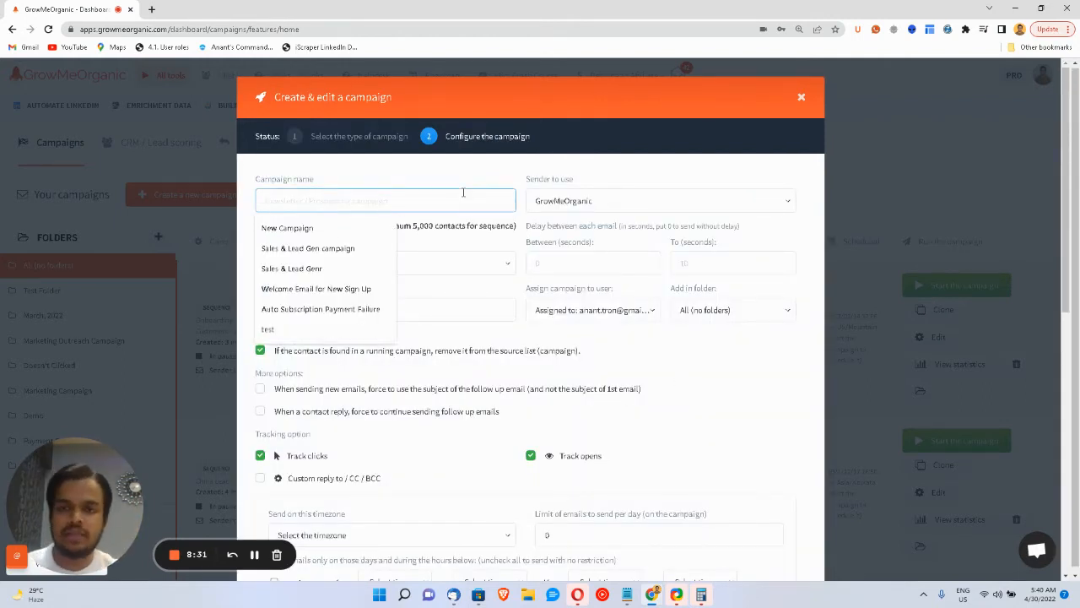
{"action": "type", "text": "New D"}
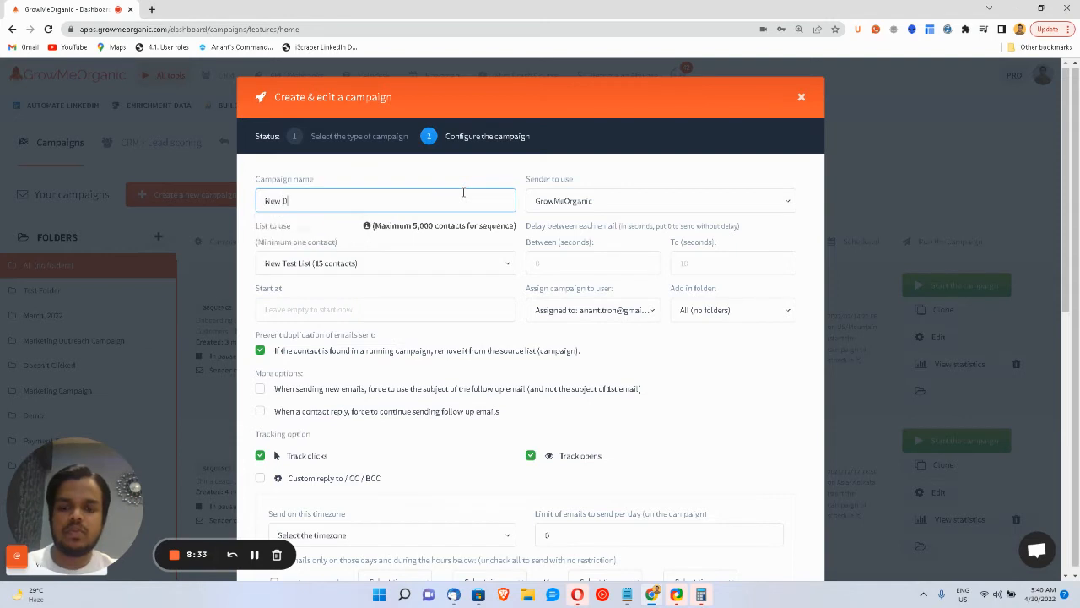
{"action": "type", "text": "rip Campa"}
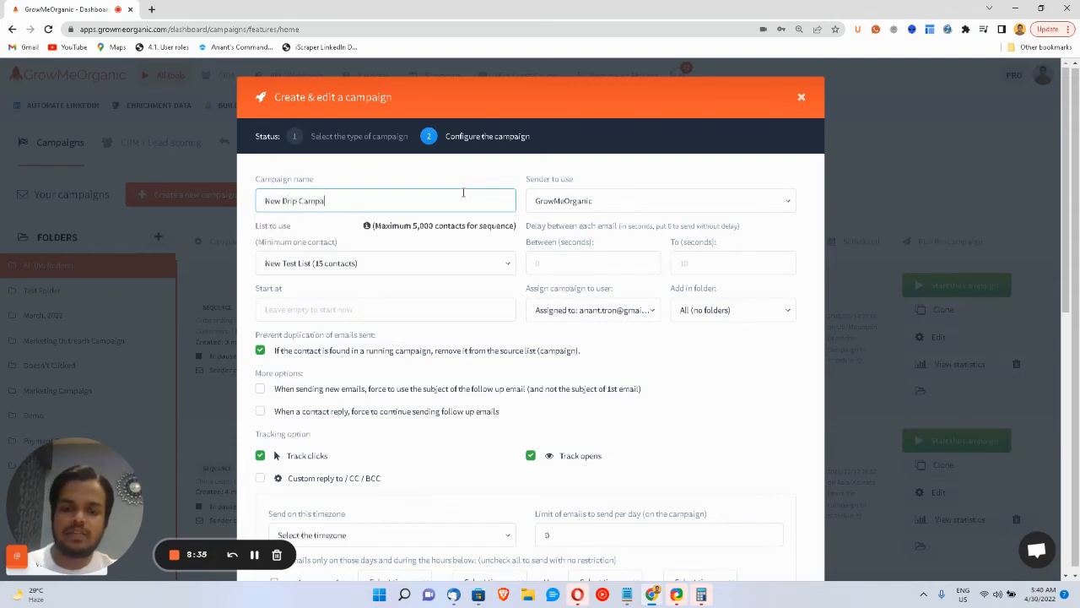
{"action": "type", "text": "ign"}
Step: Rename the campaign as "Sales Outreach for Agency"
{"action": "key", "text": "ctrl+a"}
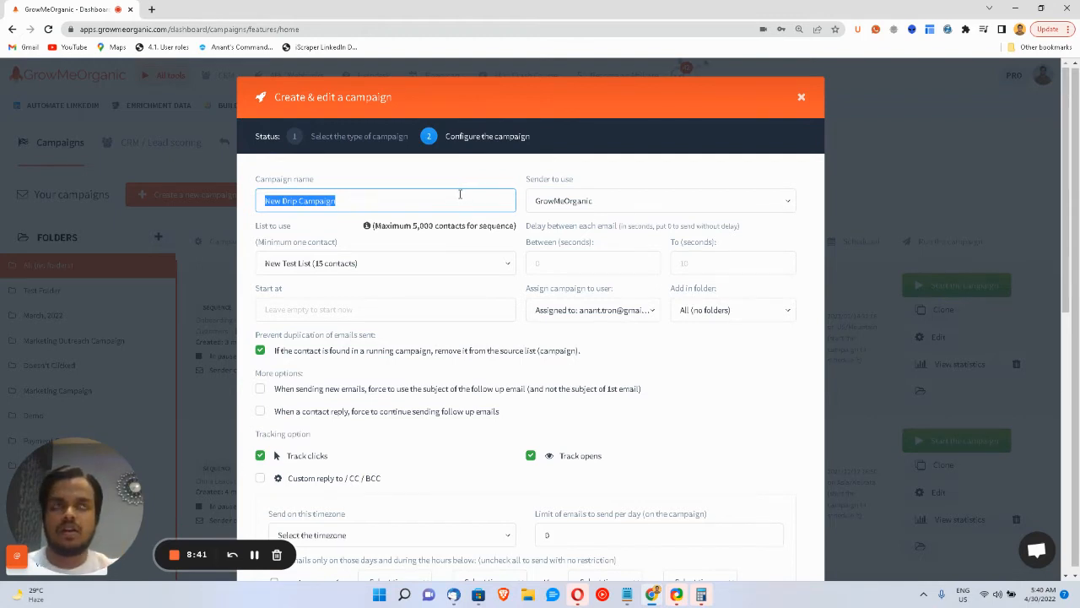
{"action": "type", "text": "Sales "}
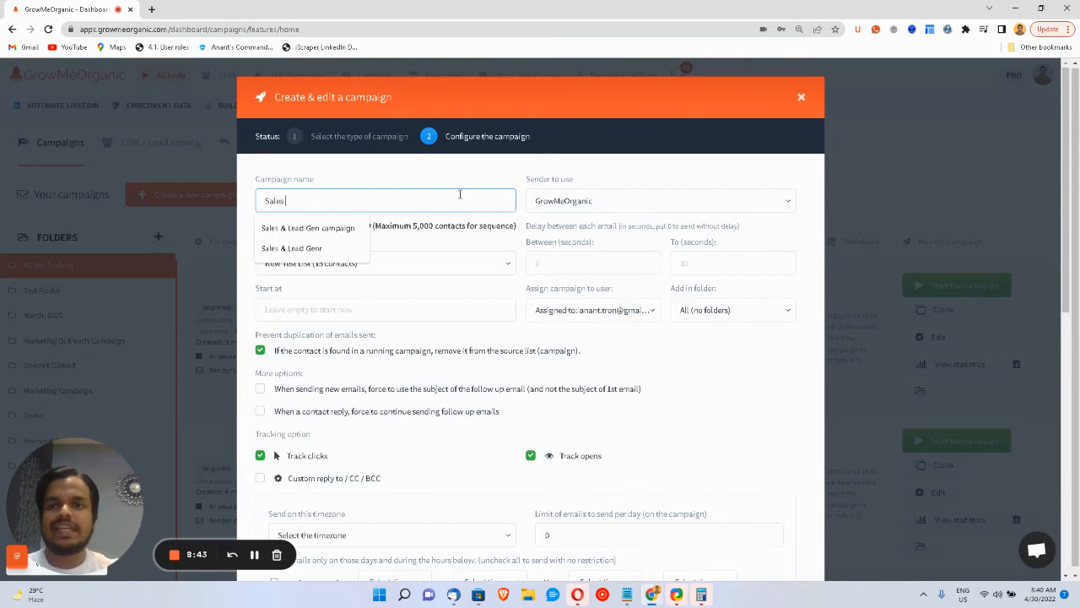
{"action": "type", "text": "Outreach"}
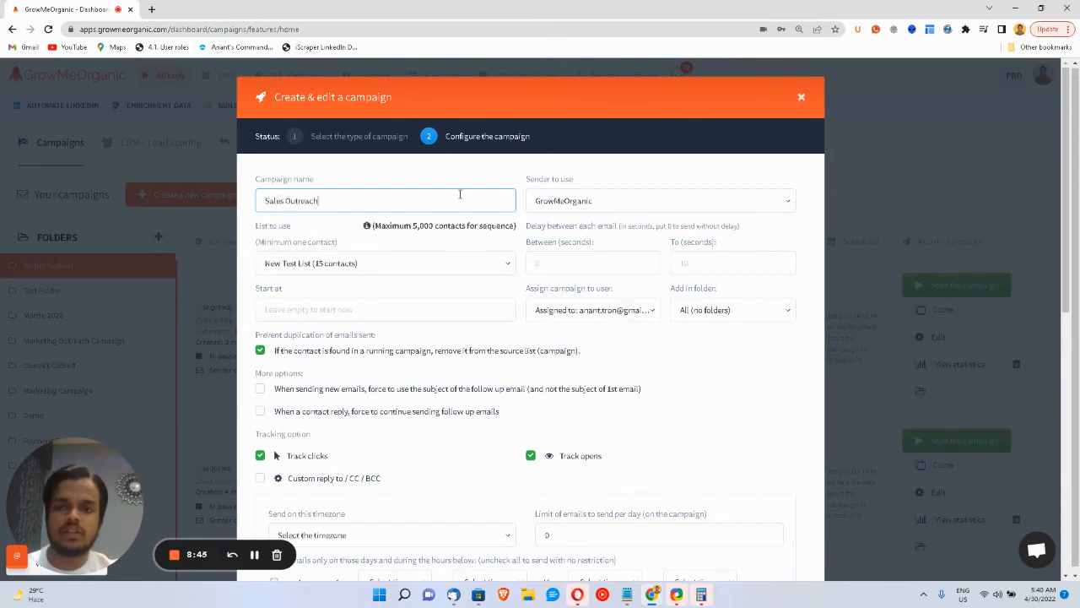
{"action": "type", "text": " for"}
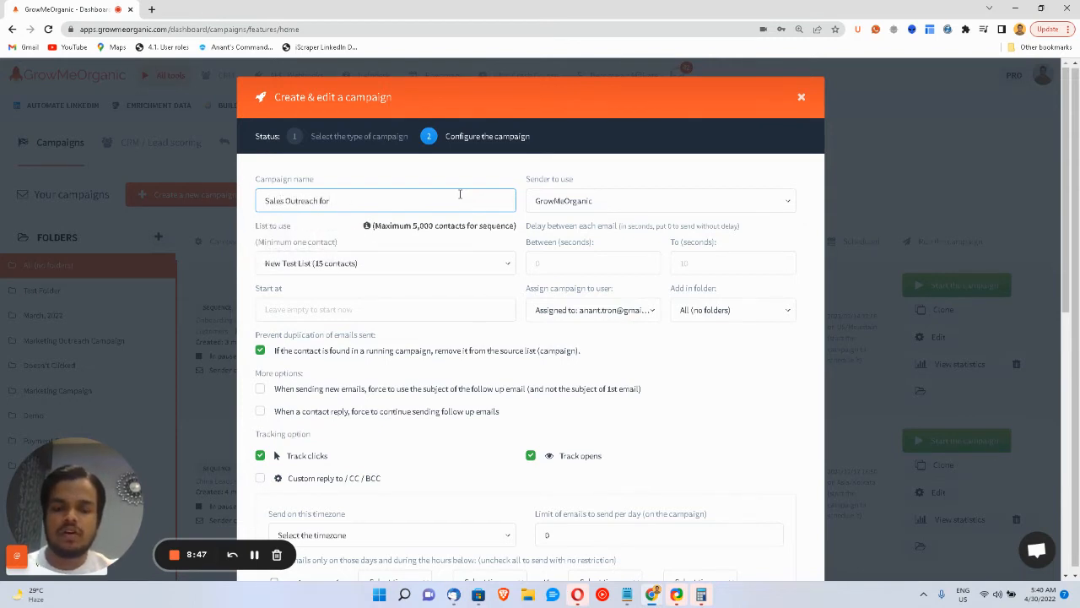
{"action": "type", "text": " Agency"}
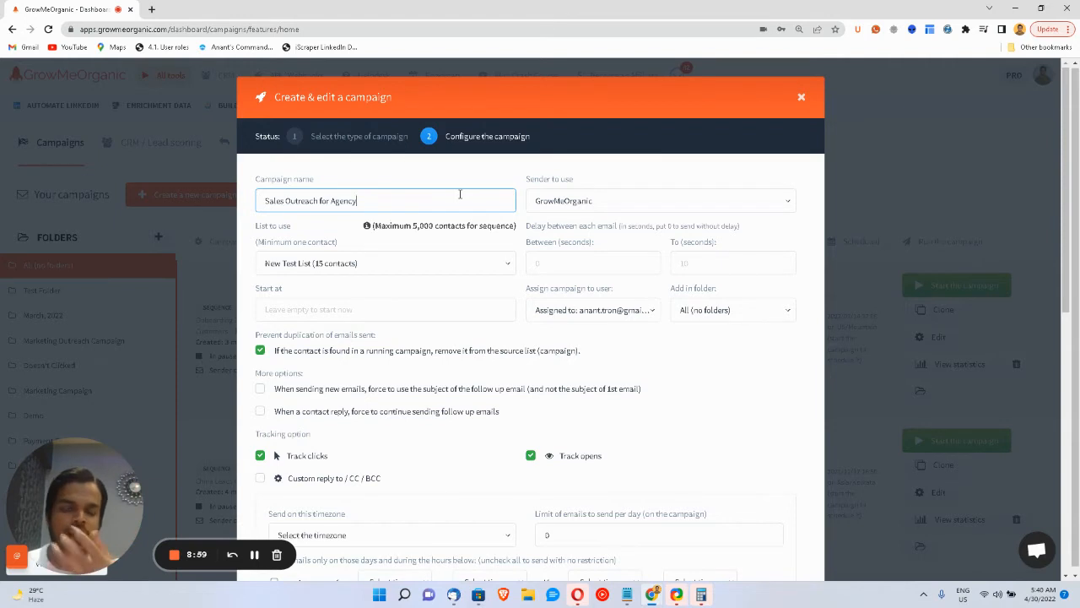
Step: Choose "New list (1049 contacts)" as the contact list for the campaign
{"action": "left_click", "coordinate": [470, 270]}
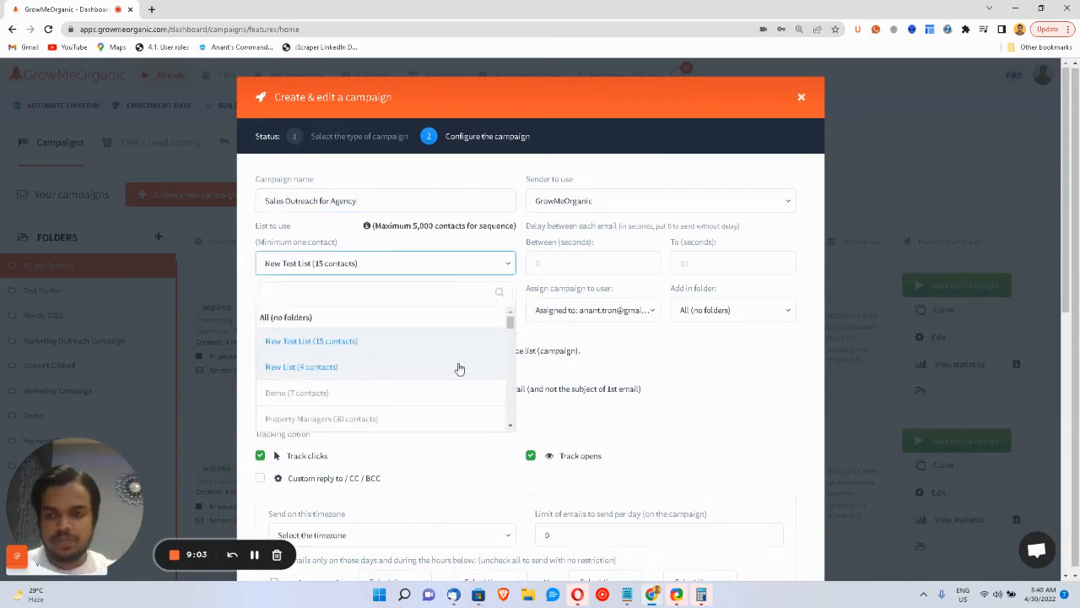
{"action": "scroll", "coordinate": [460, 372], "scroll_direction": "down", "scroll_amount": 3}
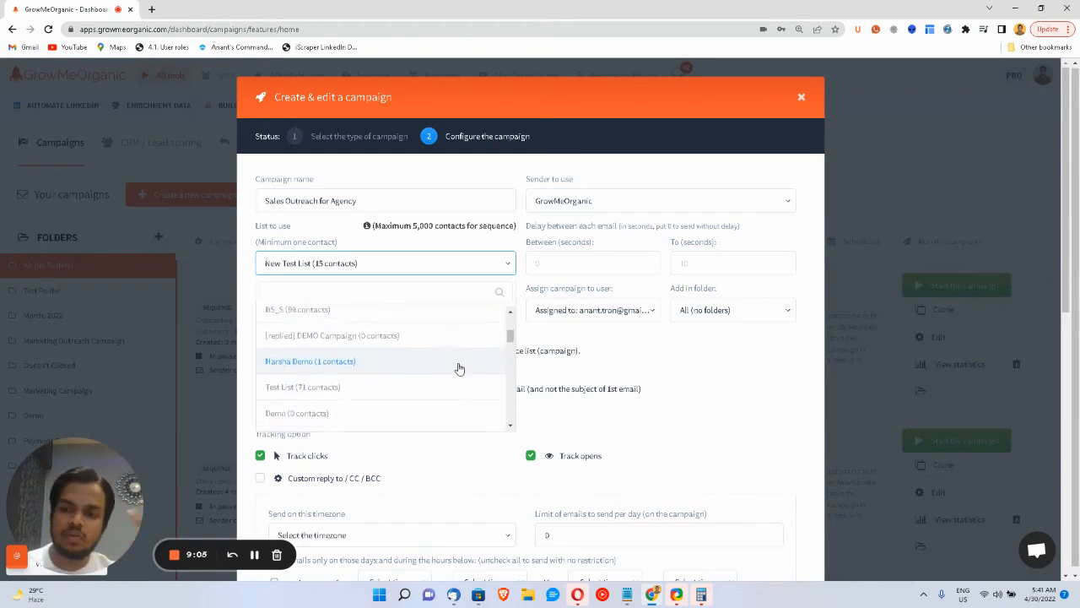
{"action": "scroll", "coordinate": [460, 371], "scroll_direction": "down", "scroll_amount": 5}
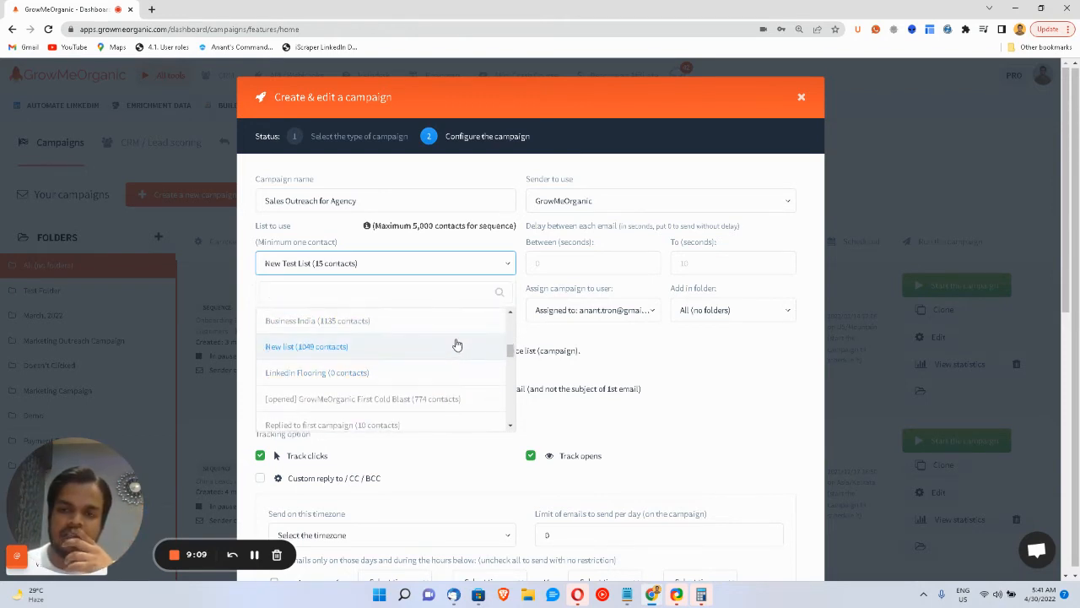
{"action": "left_click", "coordinate": [457, 345]}
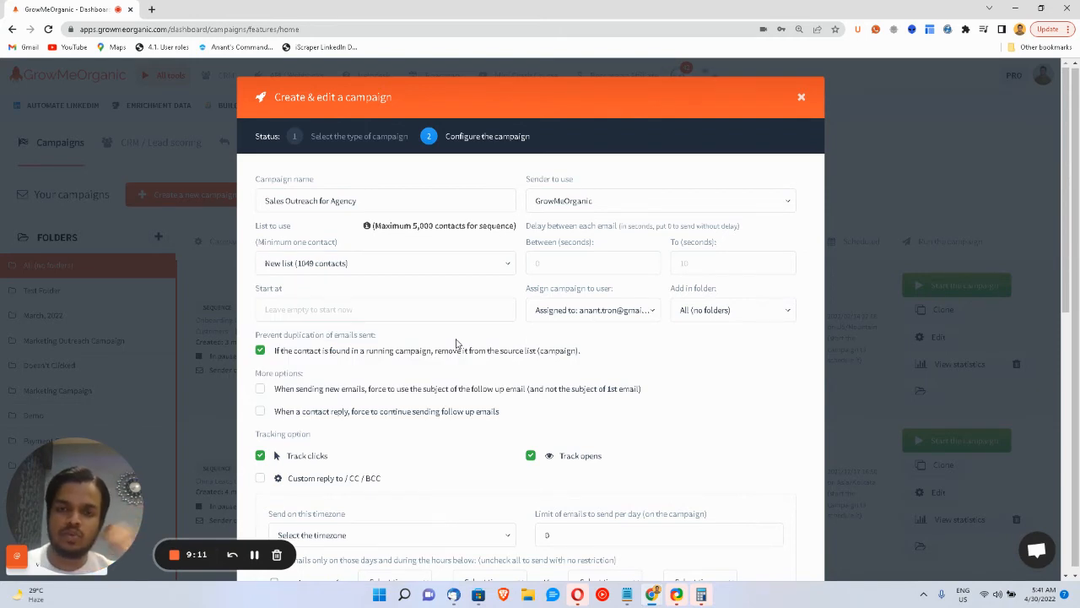
Step: Set the delay between each email to a range of 60 to 120 seconds
{"action": "left_click", "coordinate": [534, 263]}
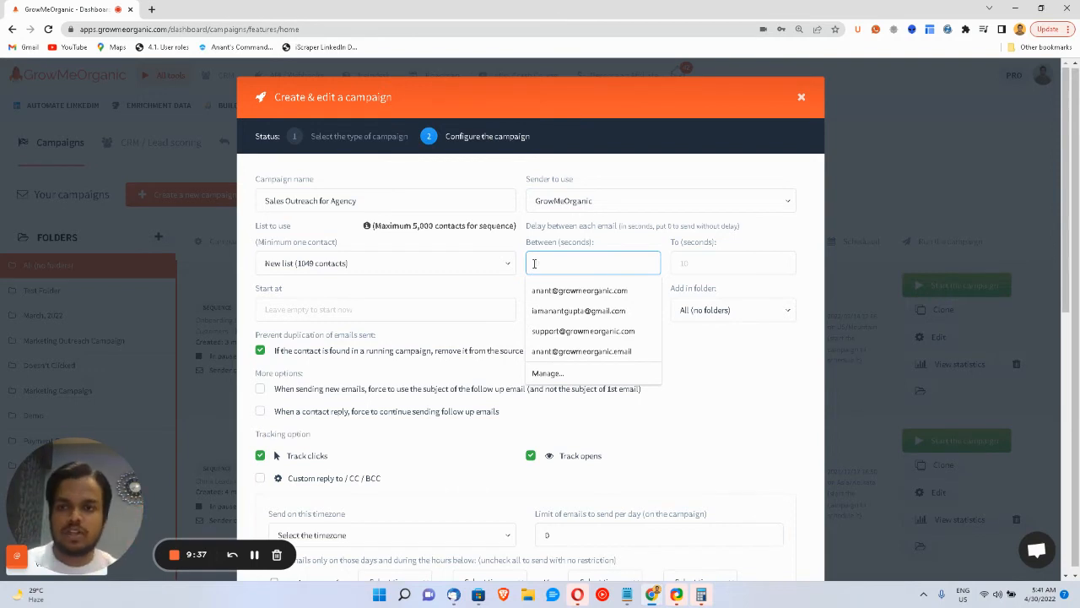
{"action": "type", "text": "30"}
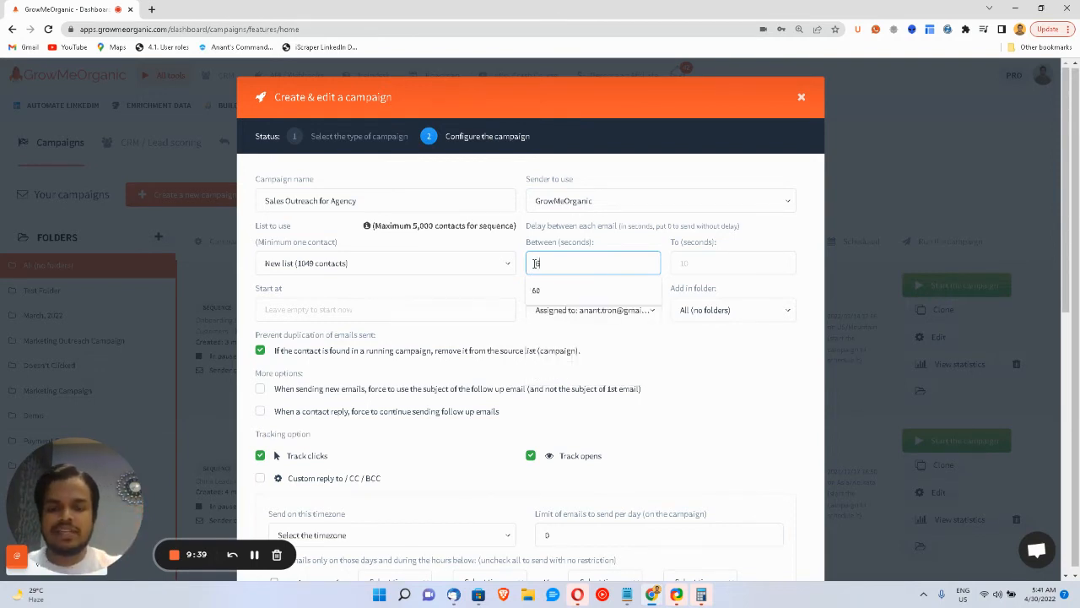
{"action": "key", "text": "Tab"}
{"action": "type", "text": "1"}
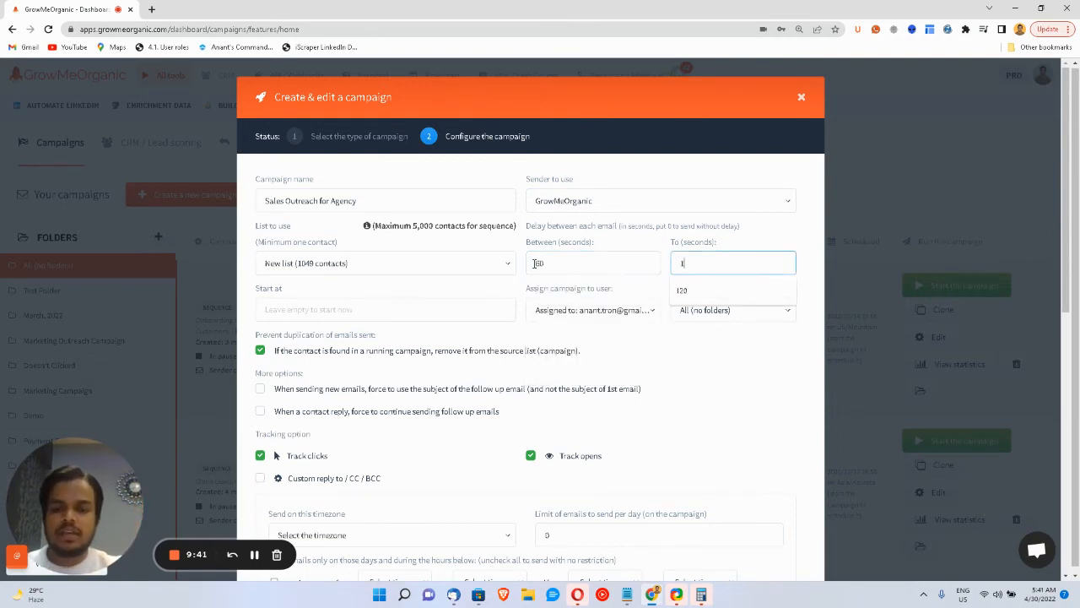
{"action": "type", "text": "20"}
{"action": "left_click", "coordinate": [587, 233]}
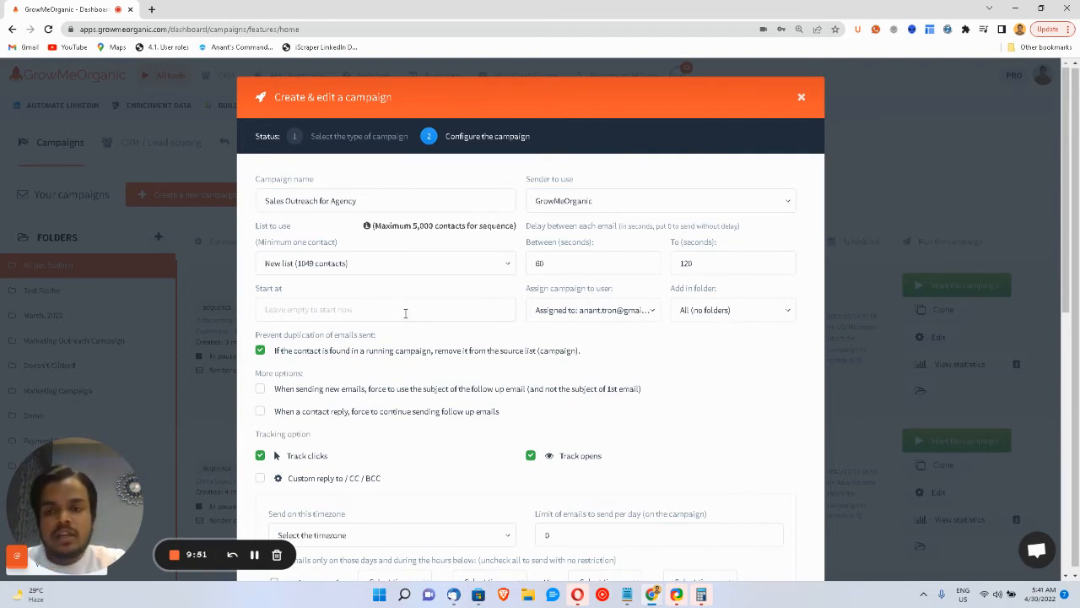
Step: View the start date picker, and turn the follow-up subject and continue-after-reply options on and back off
{"action": "left_click", "coordinate": [405, 312]}
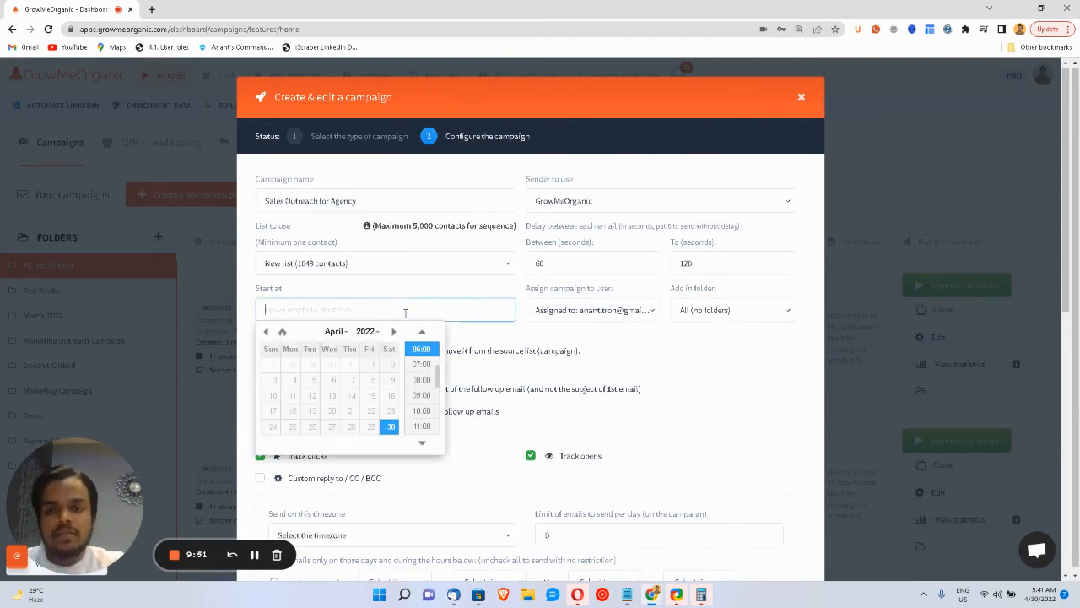
{"action": "left_click", "coordinate": [530, 400]}
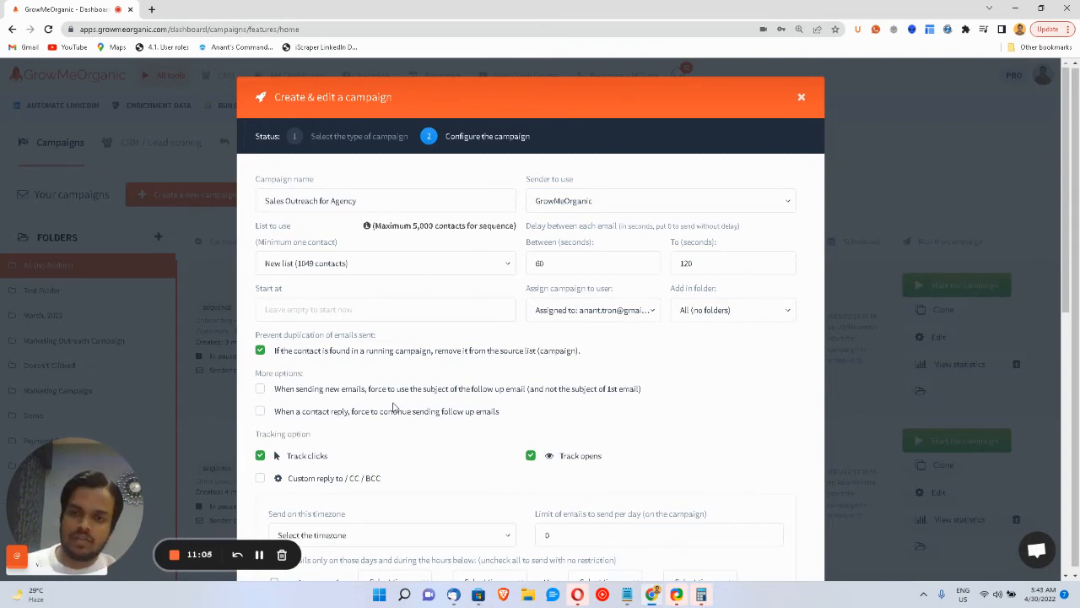
{"action": "left_click", "coordinate": [261, 394]}
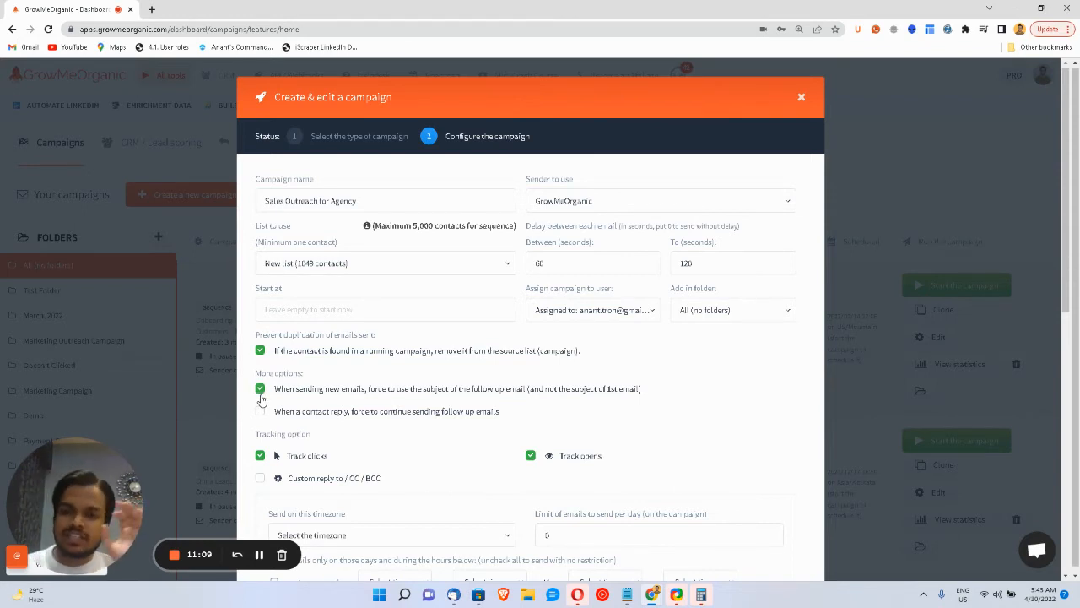
{"action": "left_click", "coordinate": [261, 394]}
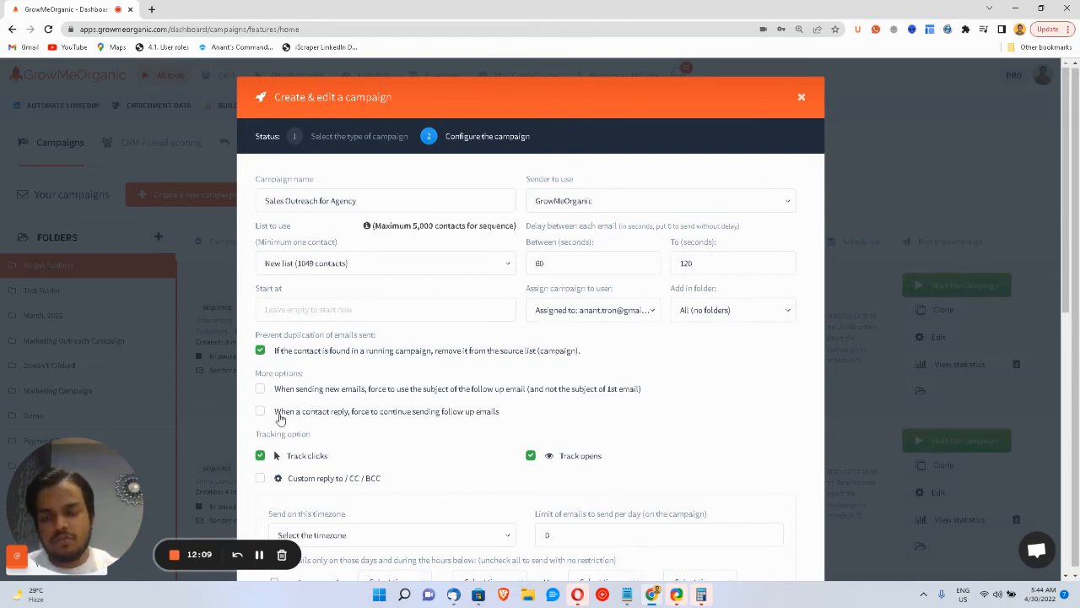
{"action": "left_click", "coordinate": [278, 414]}
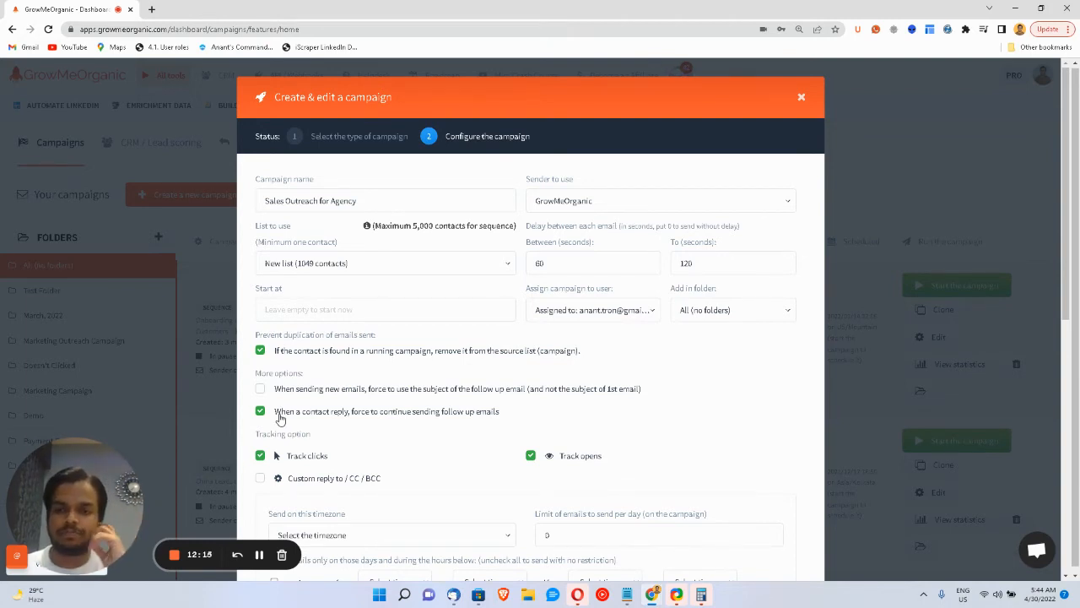
{"action": "left_click", "coordinate": [280, 418]}
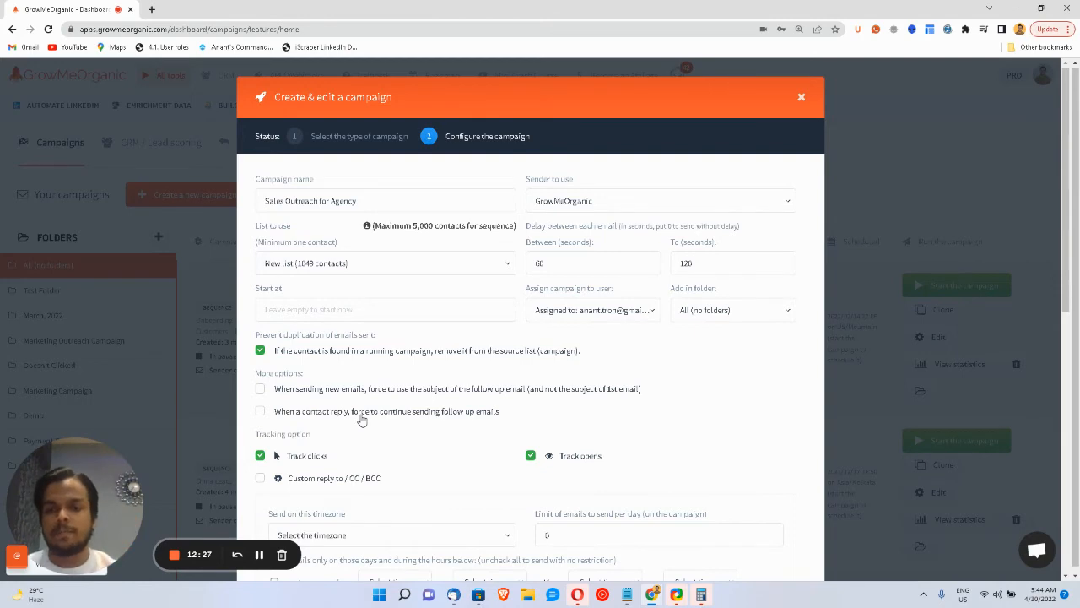
Step: Try the custom reply to / CC / BCC option with a saved reply email, clear the reply name, and disable the option again
{"action": "scroll", "coordinate": [362, 419], "scroll_direction": "down", "scroll_amount": 1}
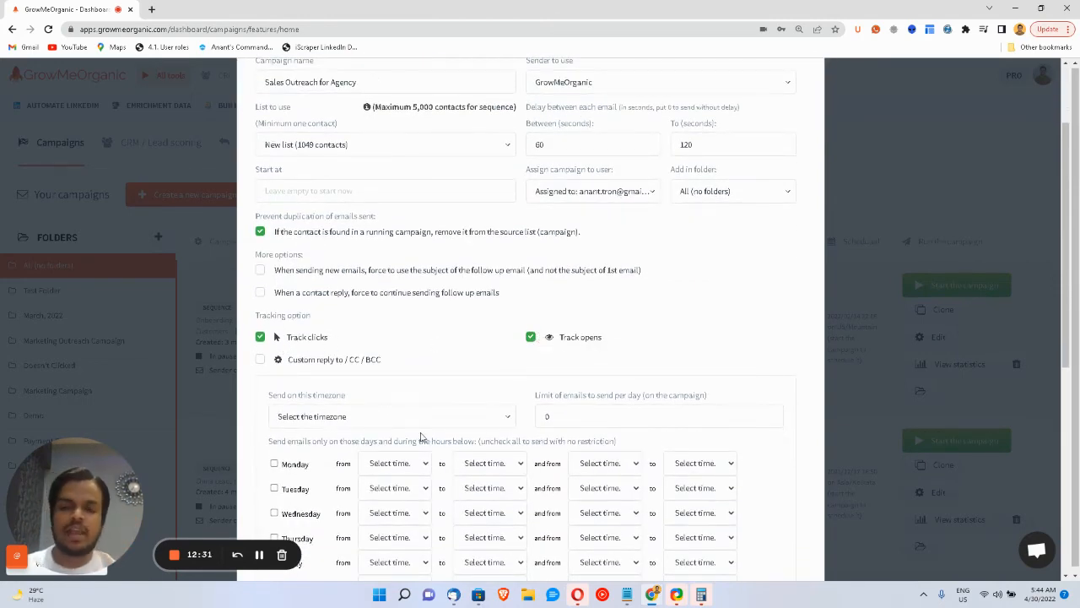
{"action": "left_click", "coordinate": [299, 363]}
{"action": "left_click", "coordinate": [348, 403]}
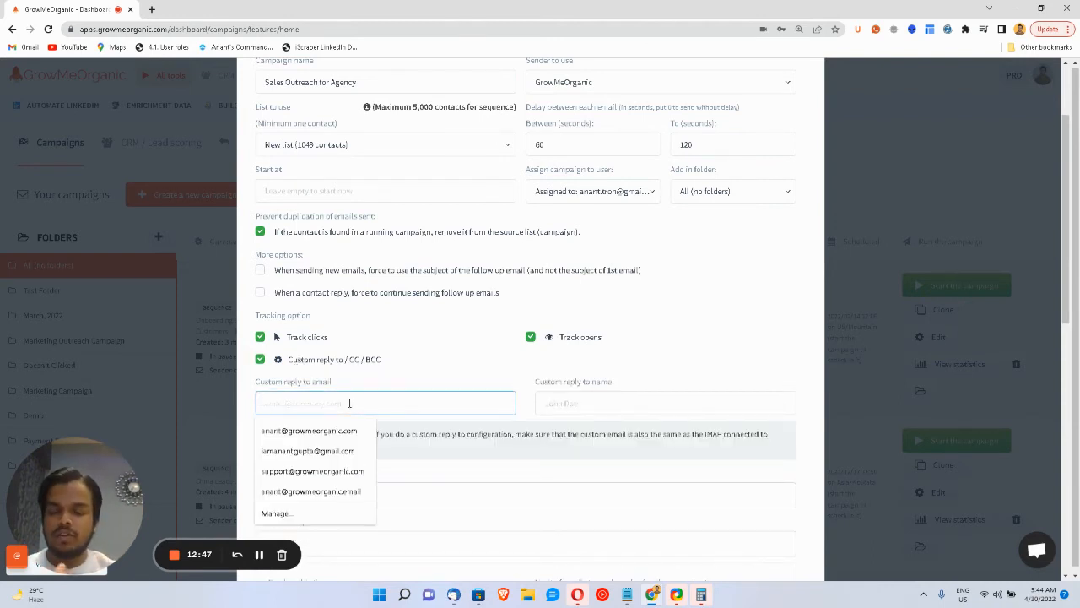
{"action": "left_click", "coordinate": [330, 433]}
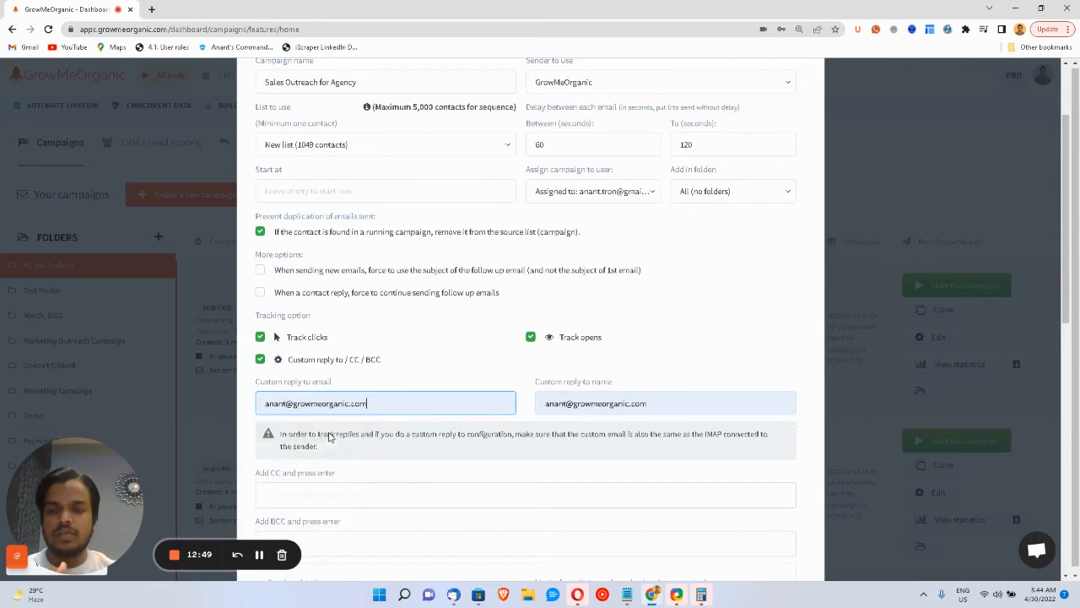
{"action": "left_click_drag", "start_coordinate": [545, 404], "coordinate": [648, 403]}
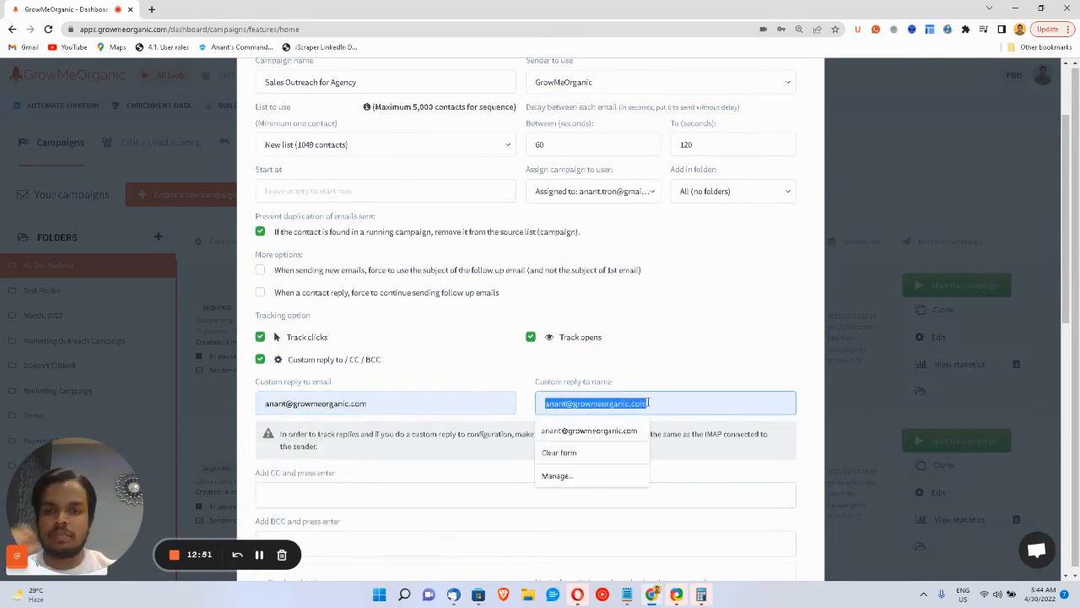
{"action": "key", "text": "BackSpace"}
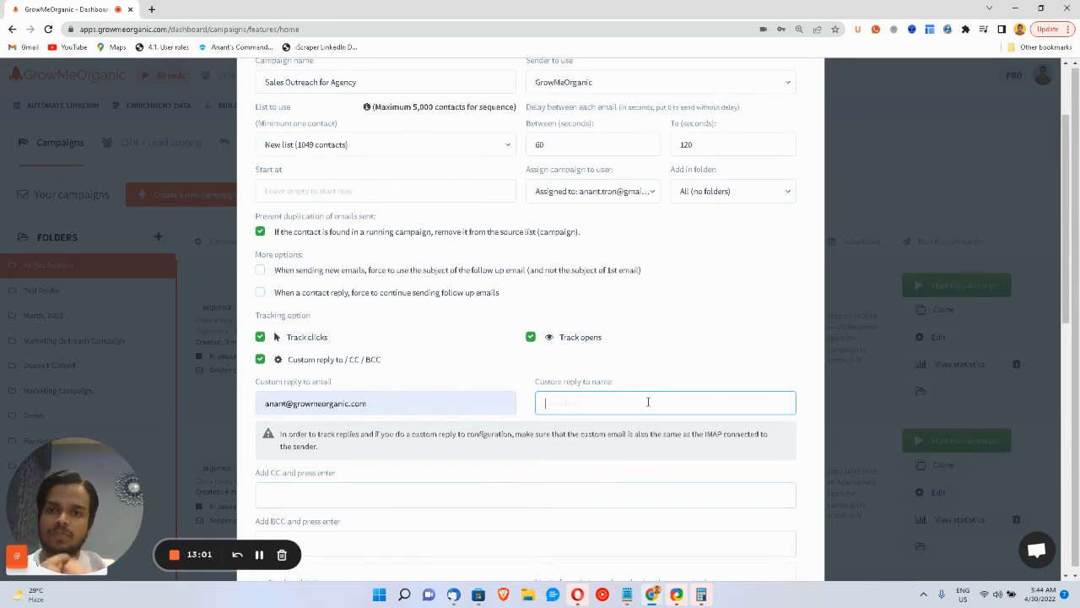
{"action": "left_click", "coordinate": [434, 411]}
{"action": "key", "text": "ctrl+a"}
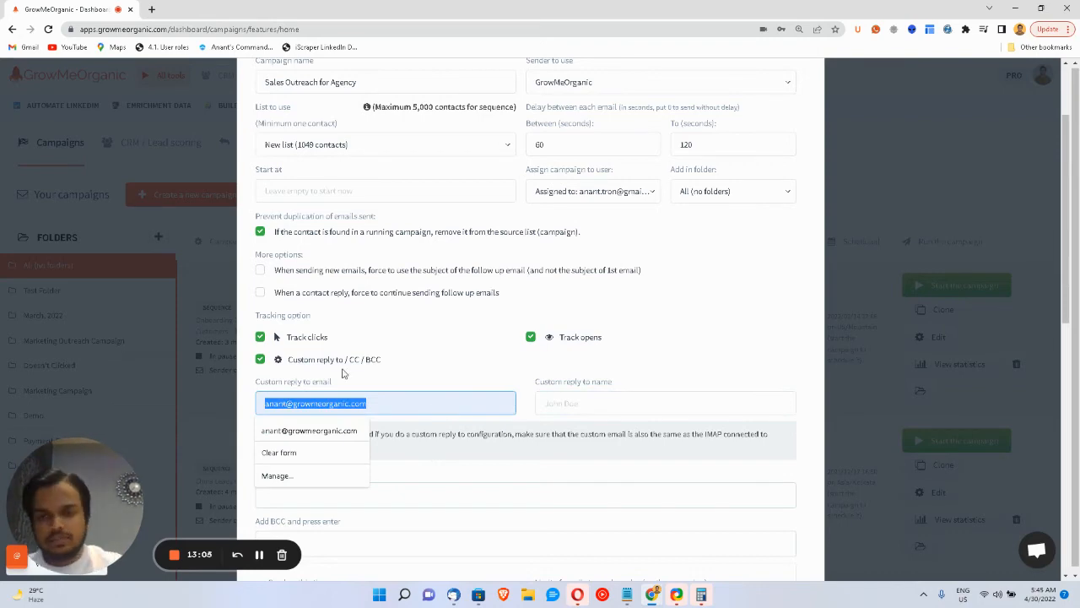
{"action": "left_click", "coordinate": [262, 366]}
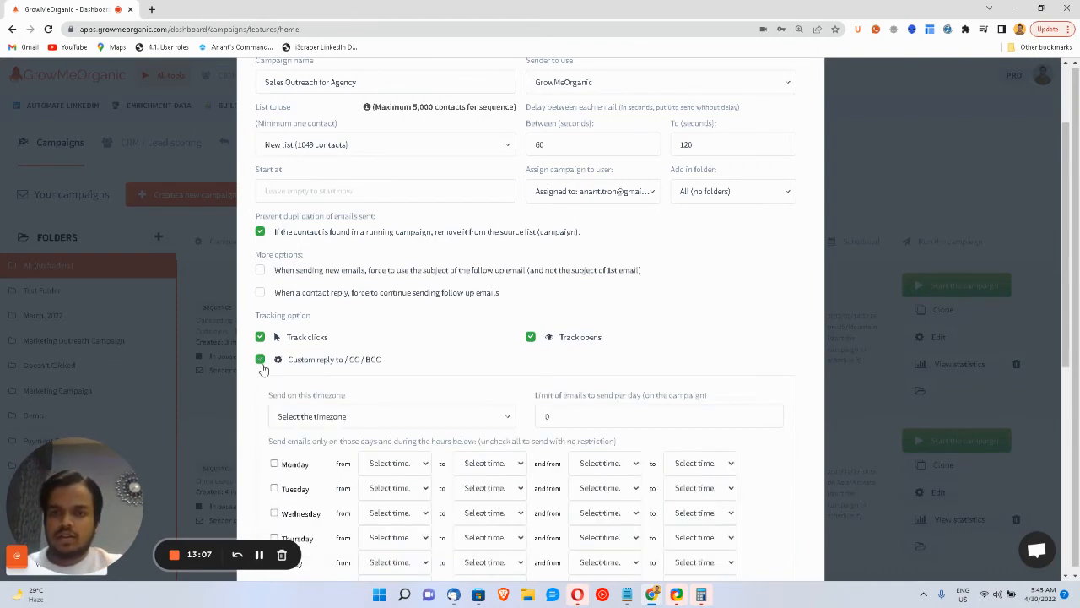
Step: Set the sending timezone to (GMT-08:00) Pacific Time (US & Canada) and limit the campaign to 1000 emails per day
{"action": "scroll", "coordinate": [370, 431], "scroll_direction": "down", "scroll_amount": 2}
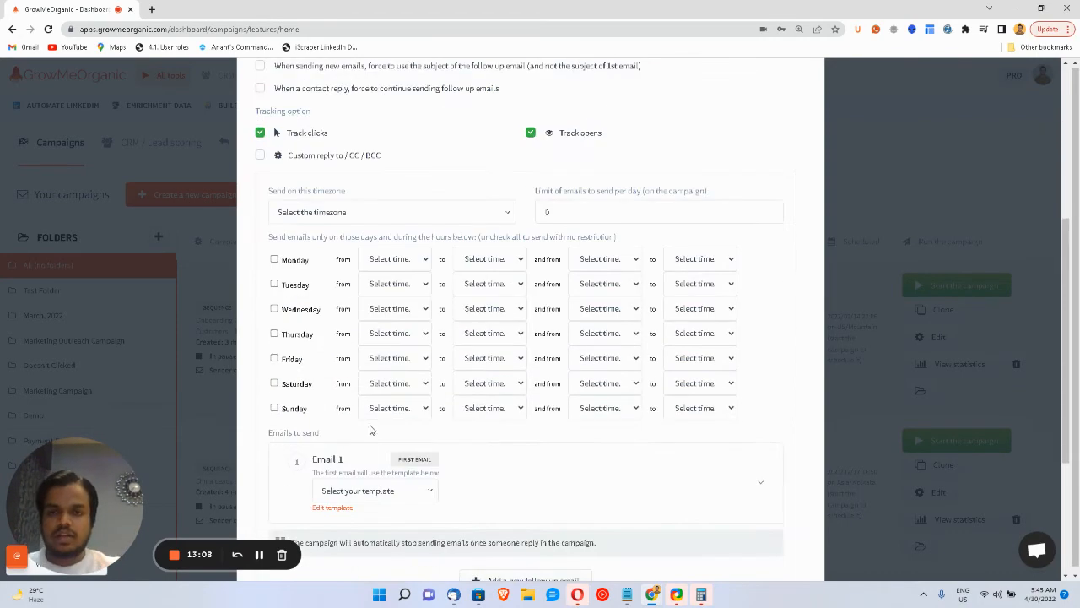
{"action": "left_click", "coordinate": [427, 211]}
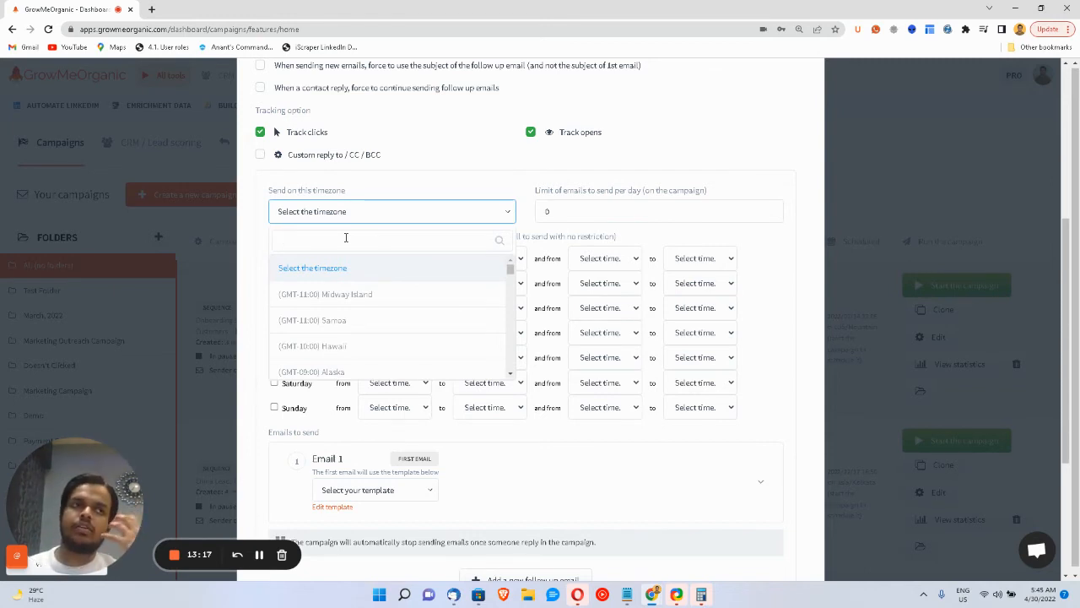
{"action": "type", "text": "uni"}
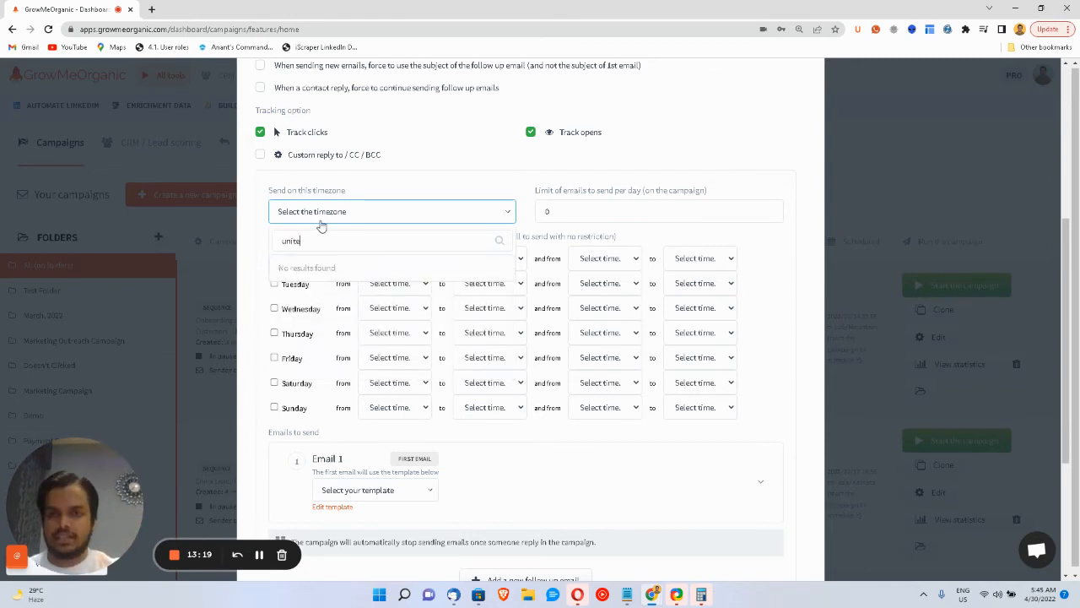
{"action": "type", "text": "te"}
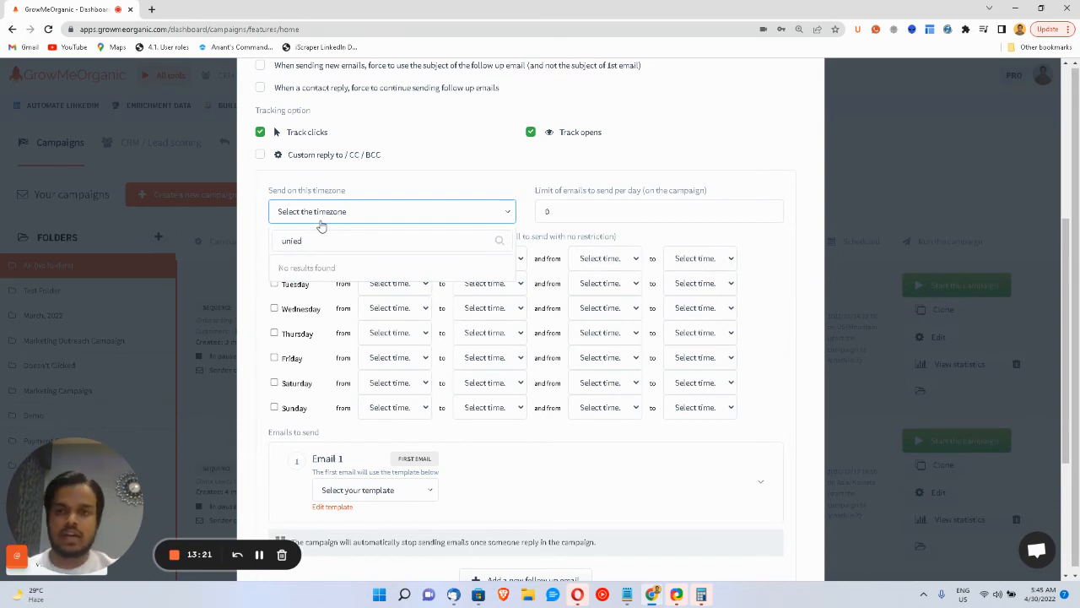
{"action": "key", "text": "BackSpace"}
{"action": "key", "text": "BackSpace"}
{"action": "type", "text": "ted"}
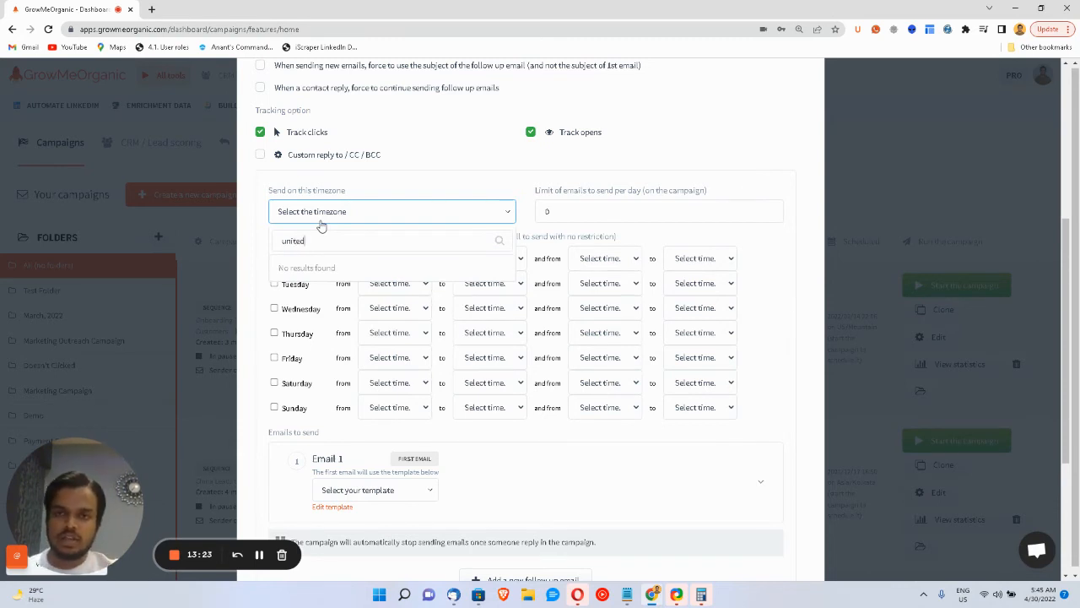
{"action": "key", "text": "BackSpace"}
{"action": "key", "text": "BackSpace"}
{"action": "key", "text": "BackSpace"}
{"action": "key", "text": "BackSpace"}
{"action": "key", "text": "BackSpace"}
{"action": "key", "text": "BackSpace"}
{"action": "type", "text": "us"}
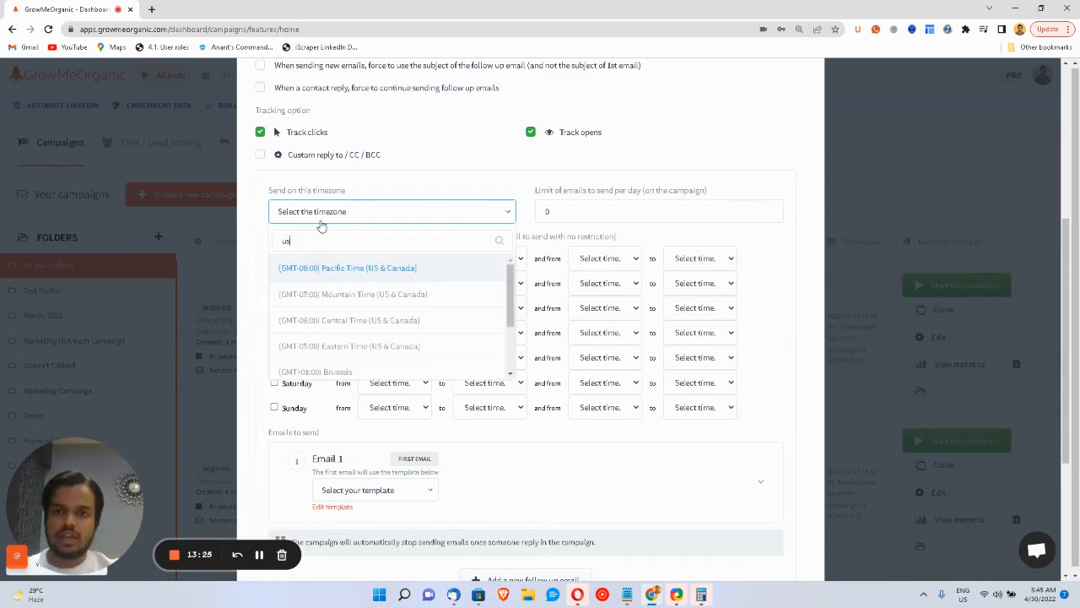
{"action": "left_click", "coordinate": [372, 267]}
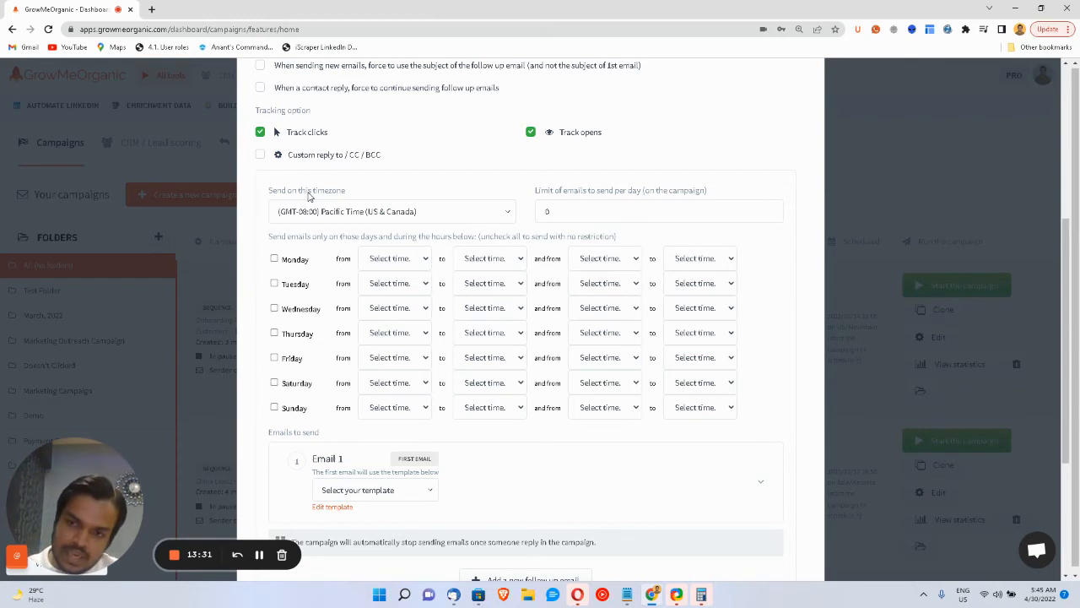
{"action": "left_click_drag", "start_coordinate": [570, 212], "coordinate": [532, 217]}
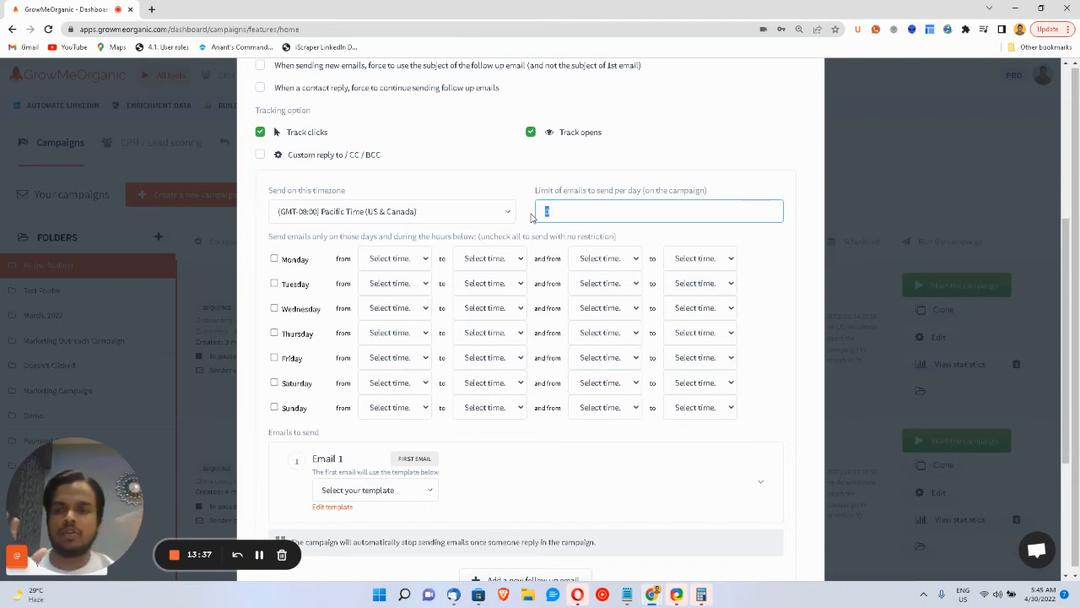
{"action": "type", "text": "1000"}
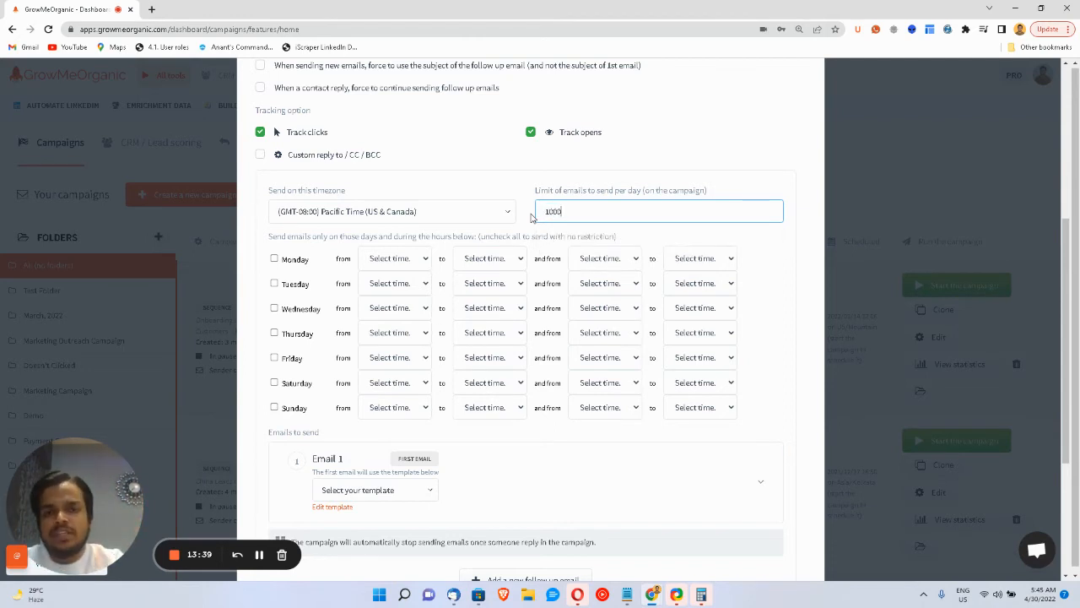
Step: Lower the daily limit to 100 emails and enable Monday sending from 9:00 AM to 12:00 PM and from 4:00 PM to 9:00 PM
{"action": "key", "text": "BackSpace"}
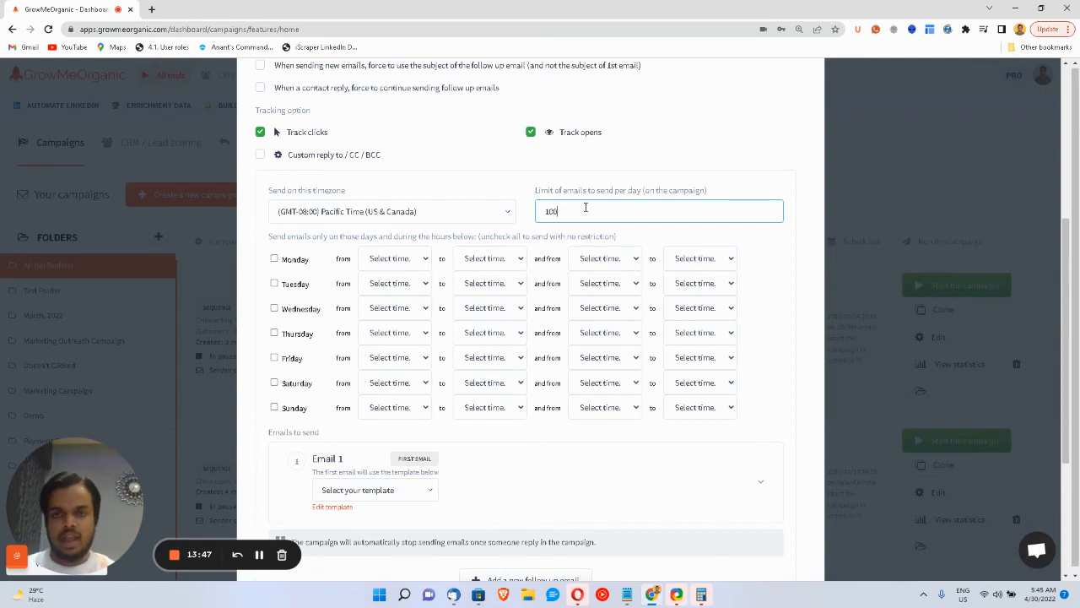
{"action": "left_click", "coordinate": [274, 260]}
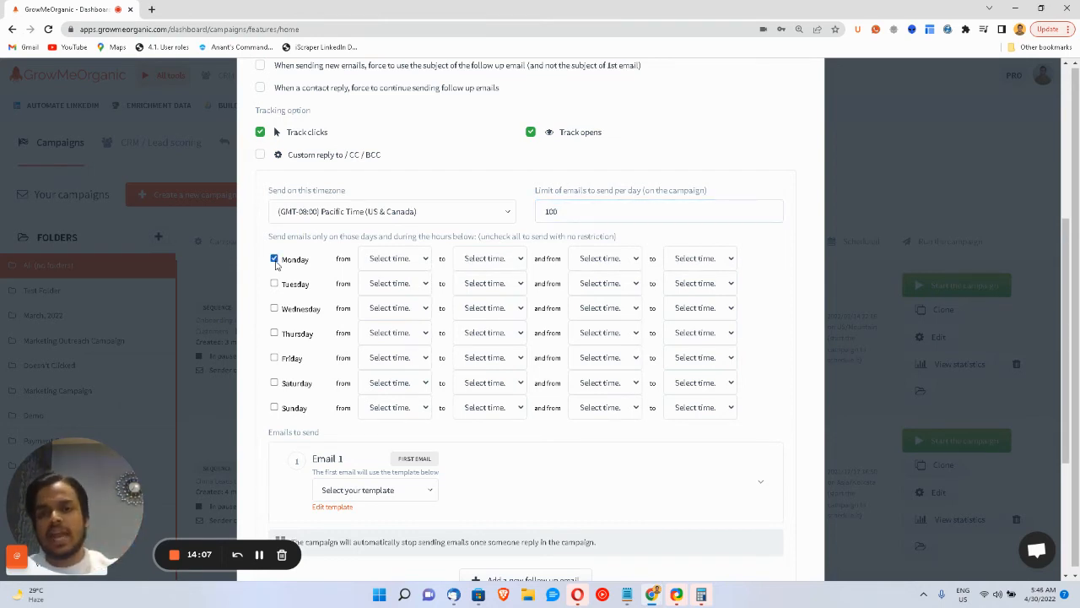
{"action": "left_click", "coordinate": [393, 260]}
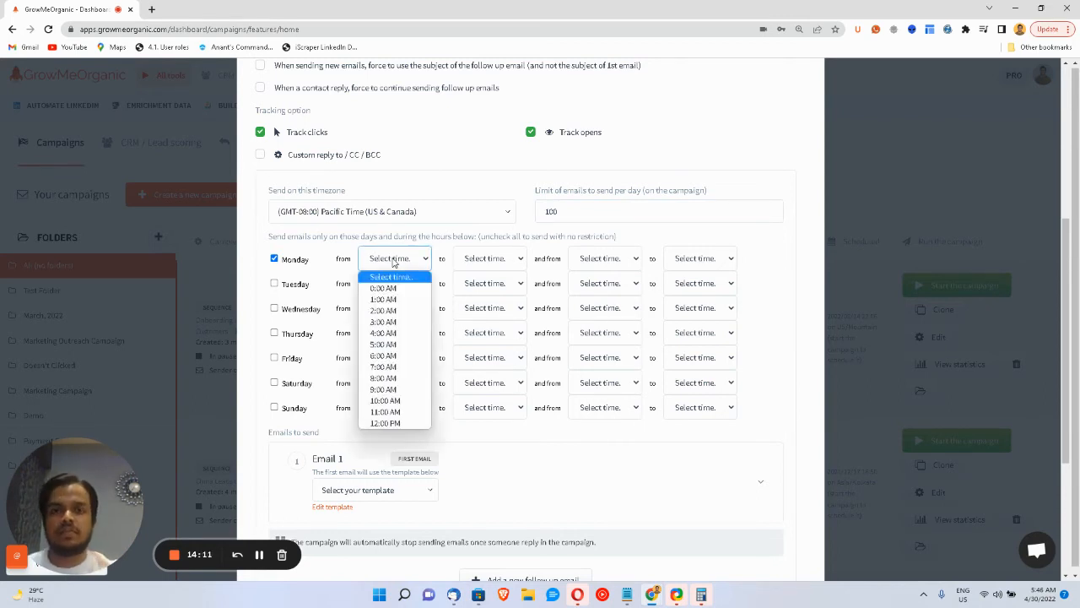
{"action": "left_click", "coordinate": [379, 390]}
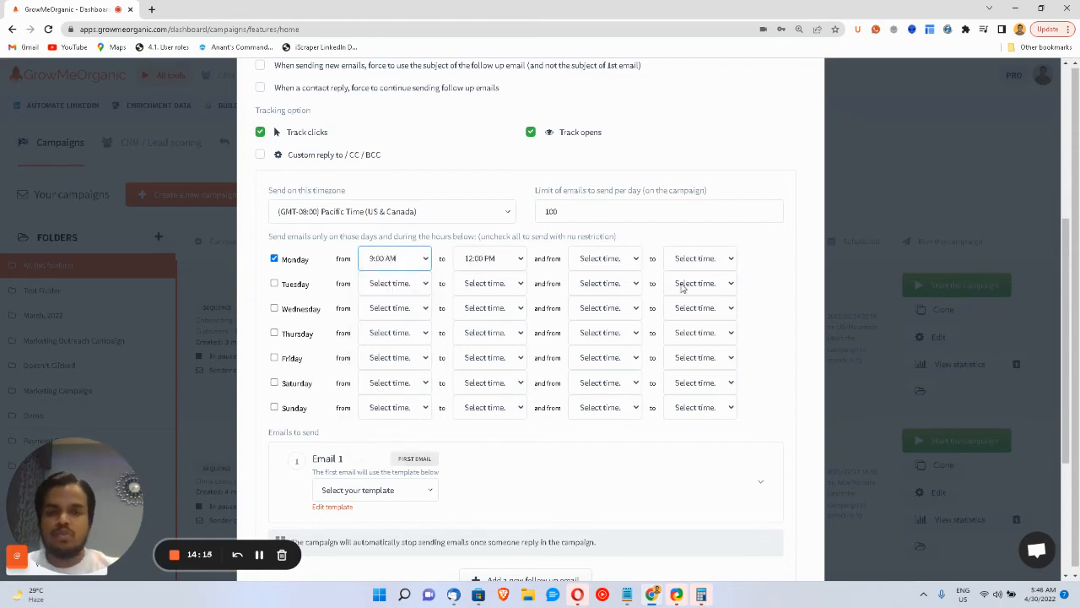
{"action": "left_click", "coordinate": [635, 257]}
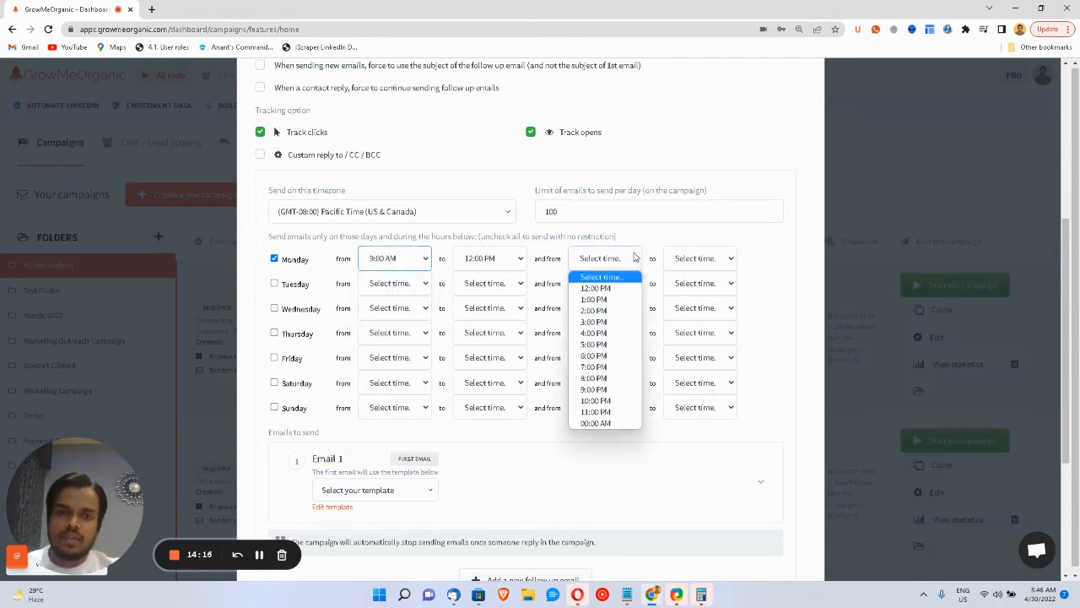
{"action": "left_click", "coordinate": [587, 335]}
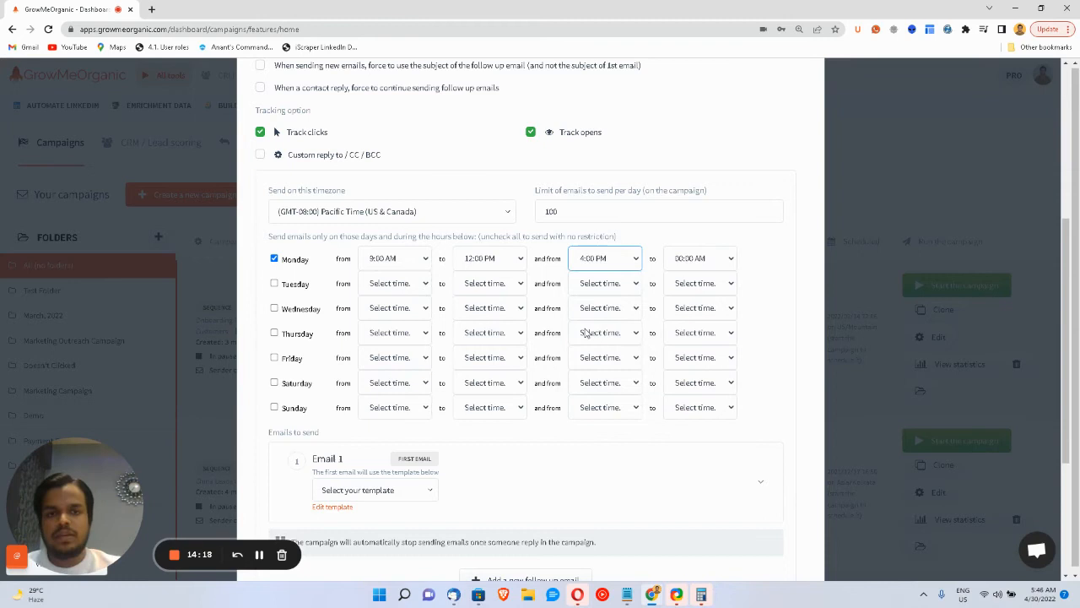
{"action": "left_click", "coordinate": [688, 269]}
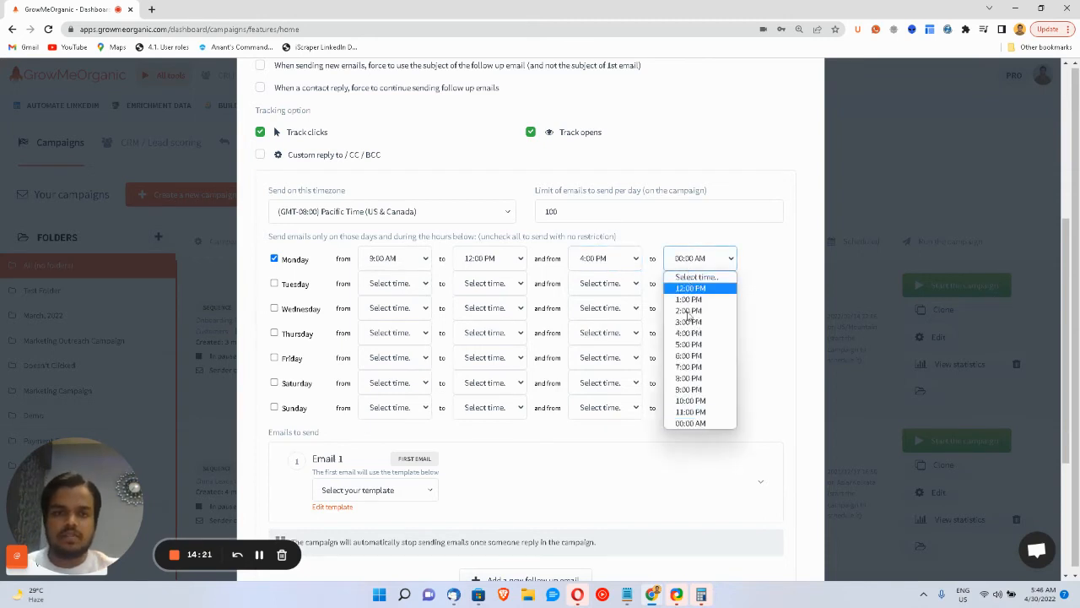
{"action": "left_click", "coordinate": [687, 389]}
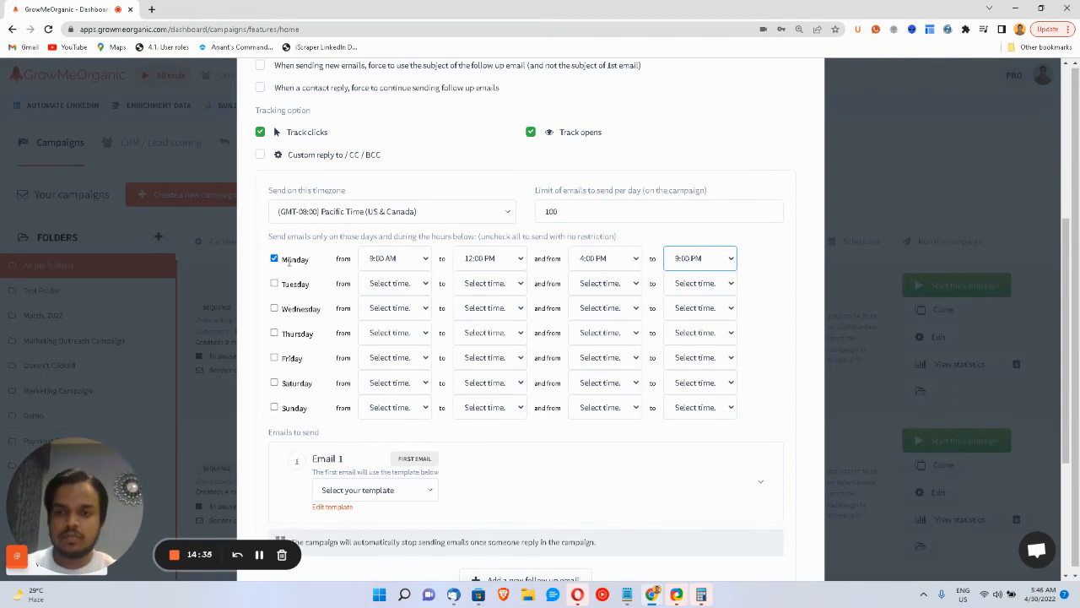
Step: Assign the "Welcome Email for Marketing Startup Owners- March 2021" template to Email 1 and review its message preview before collapsing it
{"action": "scroll", "coordinate": [289, 261], "scroll_direction": "down", "scroll_amount": 2}
{"action": "left_click", "coordinate": [427, 364]}
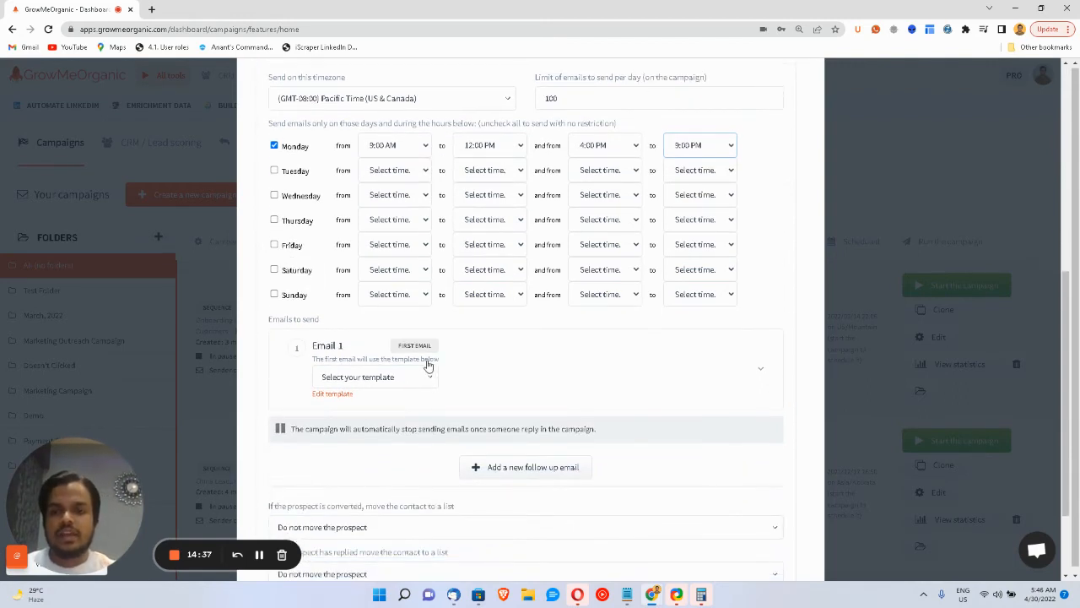
{"action": "left_click", "coordinate": [413, 376]}
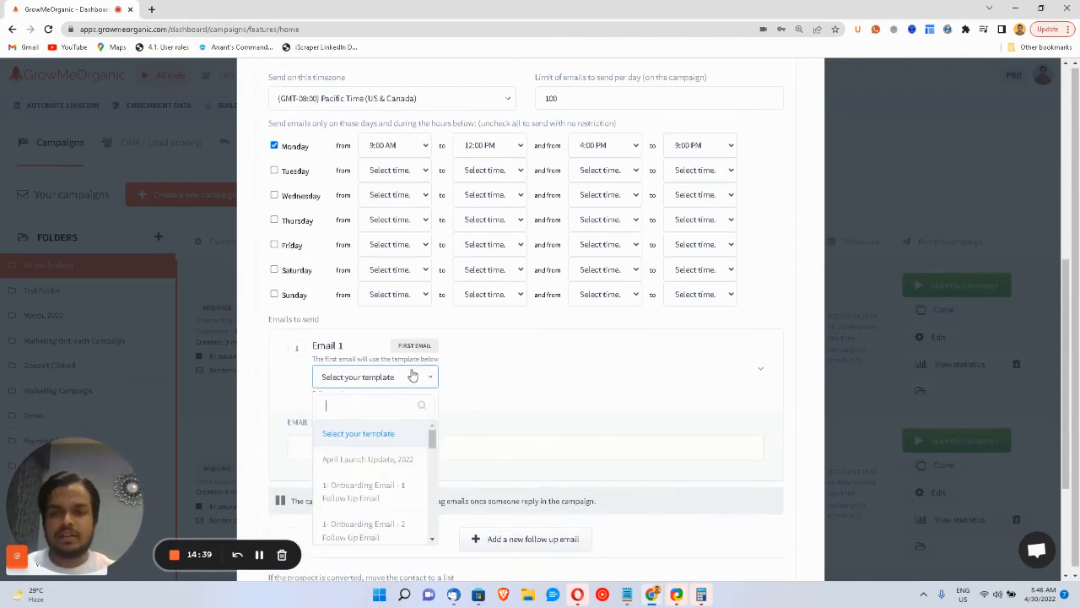
{"action": "scroll", "coordinate": [392, 463], "scroll_direction": "down", "scroll_amount": 5}
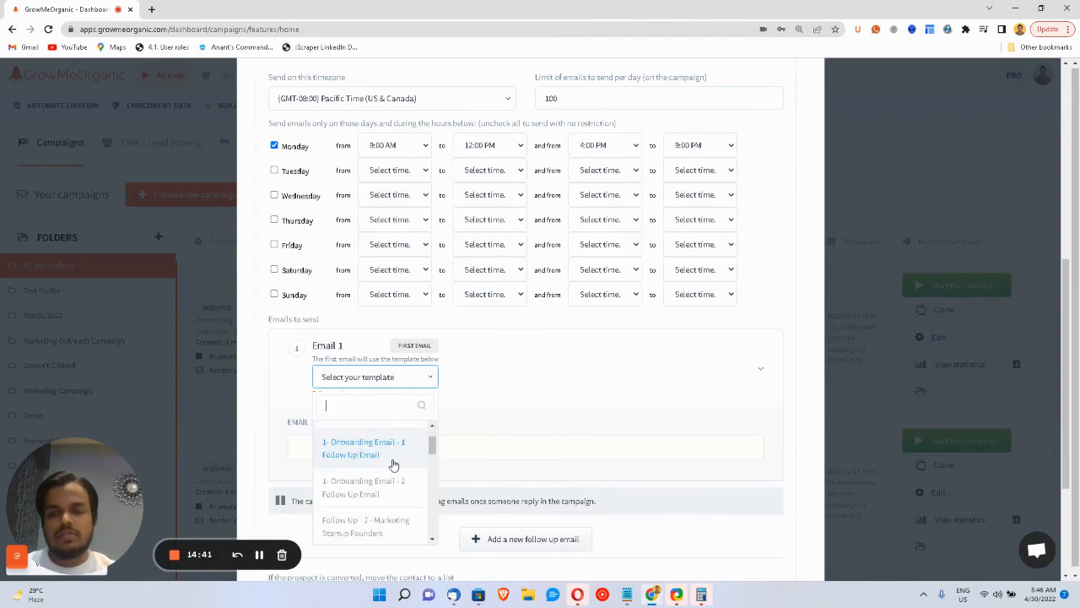
{"action": "scroll", "coordinate": [392, 464], "scroll_direction": "down", "scroll_amount": 2}
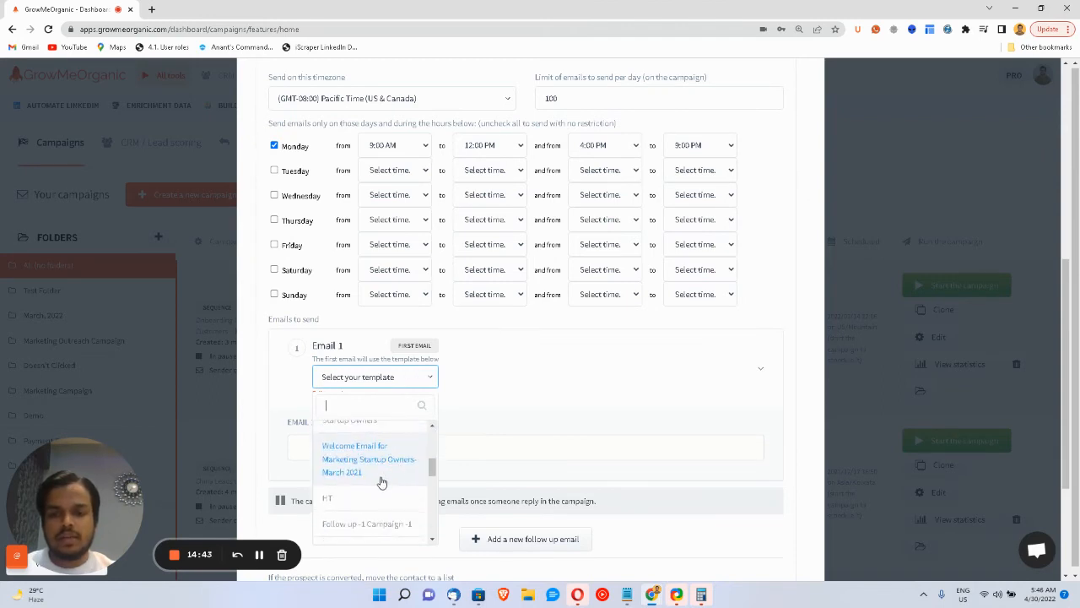
{"action": "scroll", "coordinate": [381, 482], "scroll_direction": "down", "scroll_amount": 2}
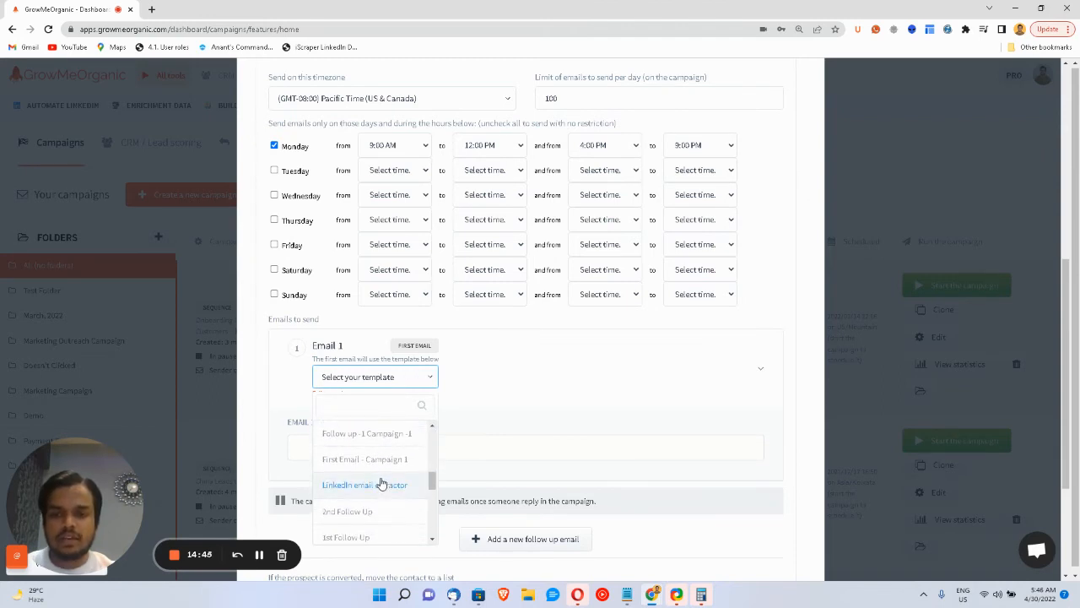
{"action": "scroll", "coordinate": [381, 482], "scroll_direction": "up", "scroll_amount": 3}
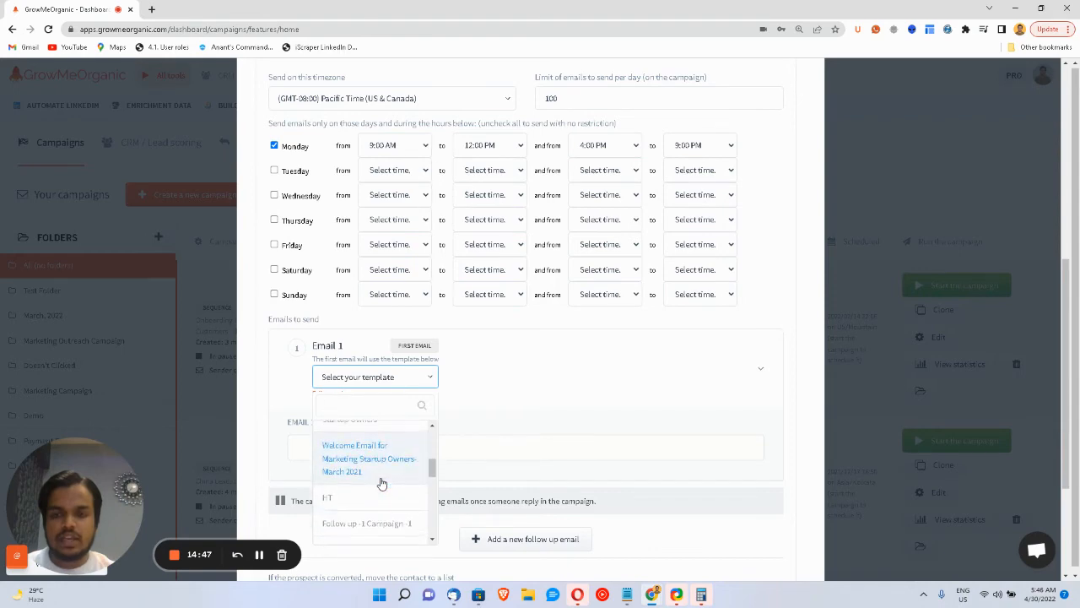
{"action": "left_click", "coordinate": [382, 460]}
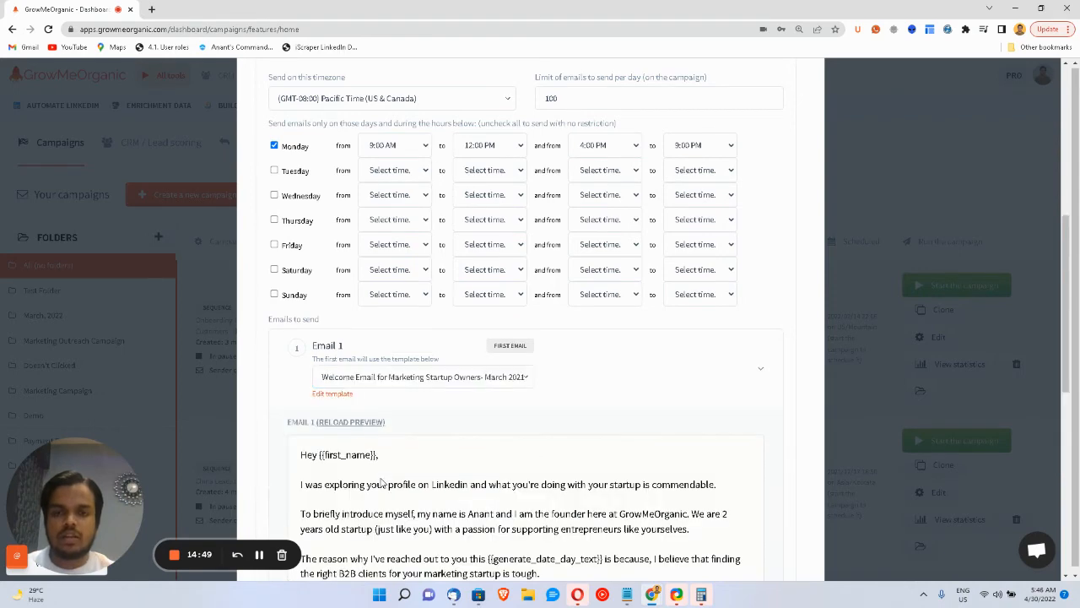
{"action": "scroll", "coordinate": [381, 482], "scroll_direction": "down", "scroll_amount": 2}
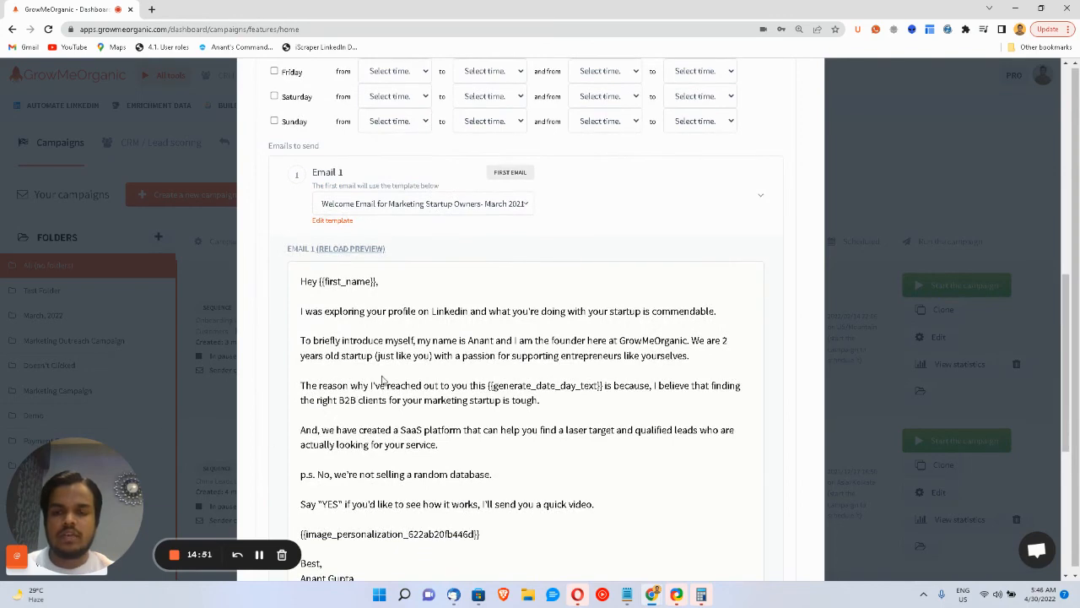
{"action": "scroll", "coordinate": [382, 380], "scroll_direction": "up", "scroll_amount": 1}
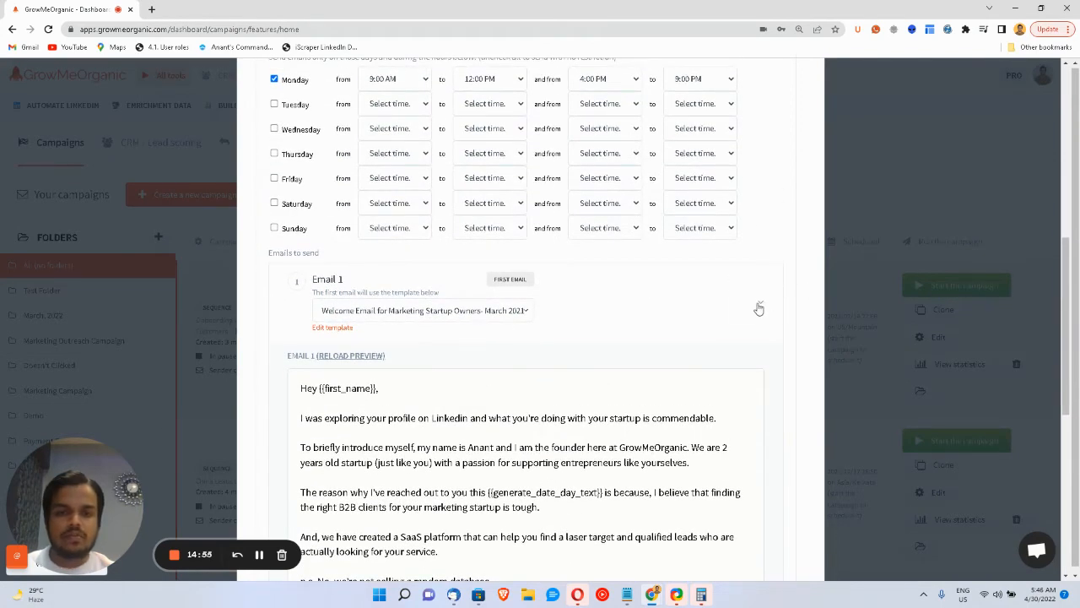
{"action": "left_click", "coordinate": [759, 309]}
Step: Add a follow-up email as Email 2 using the "Follow Up - 1 - Marketing Startup Owners" template
{"action": "scroll", "coordinate": [739, 310], "scroll_direction": "down", "scroll_amount": 1}
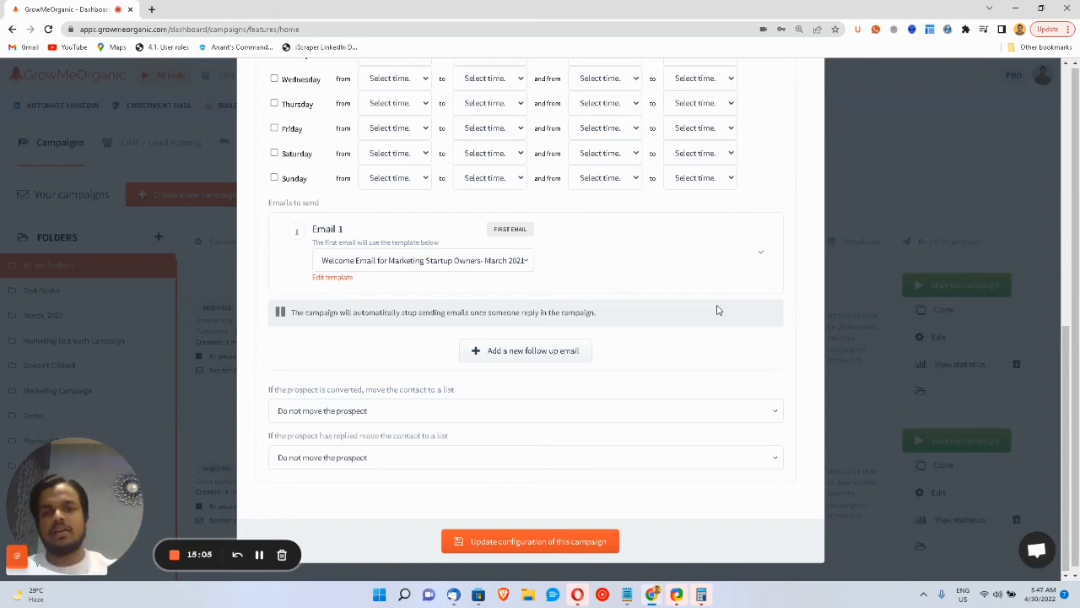
{"action": "left_click", "coordinate": [508, 364]}
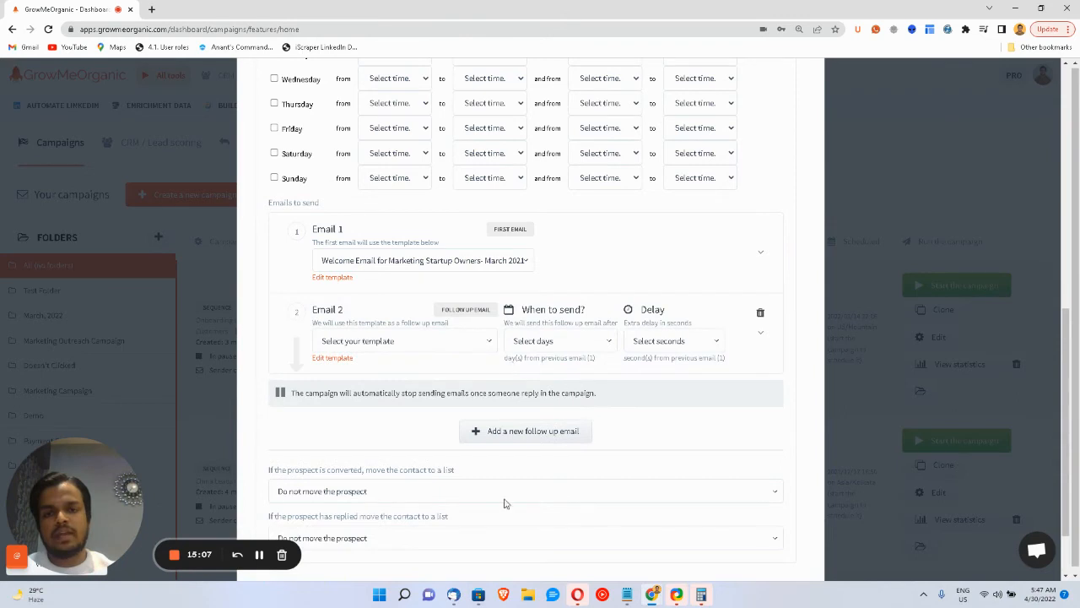
{"action": "left_click", "coordinate": [437, 346]}
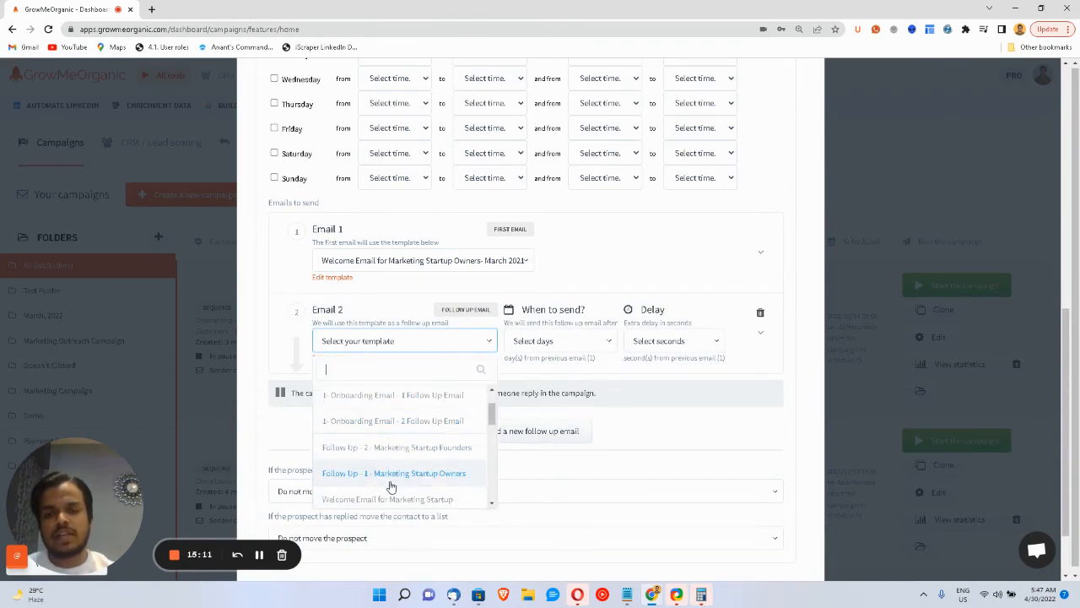
{"action": "scroll", "coordinate": [391, 484], "scroll_direction": "down", "scroll_amount": 1}
{"action": "left_click", "coordinate": [391, 475]}
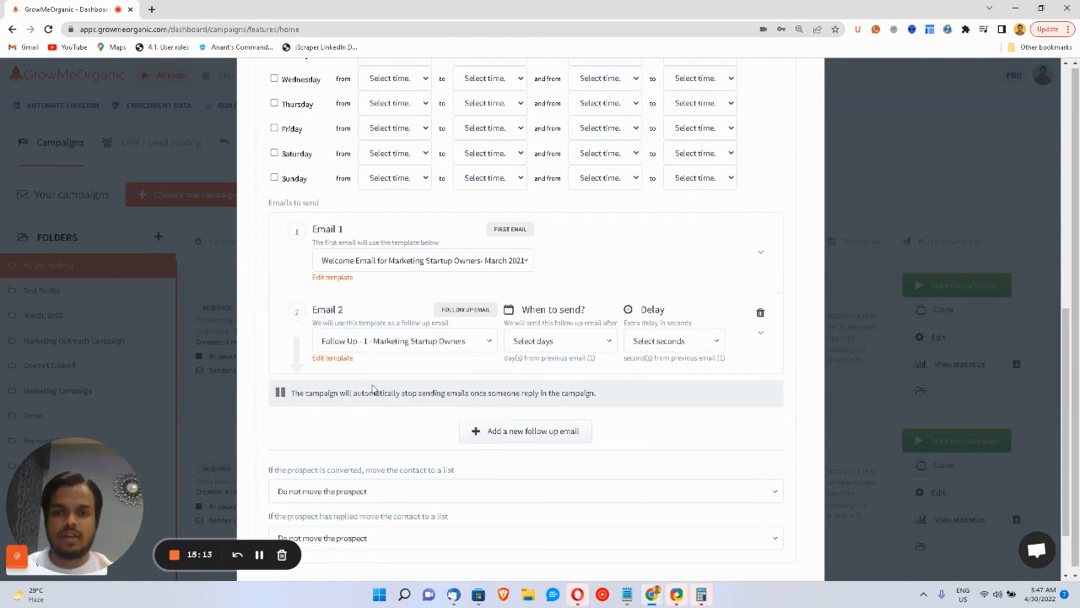
Step: Open the template editing page from Email 2, return to the campaign, and examine the follow-up's message preview and unsubscribe note
{"action": "left_click", "coordinate": [332, 358]}
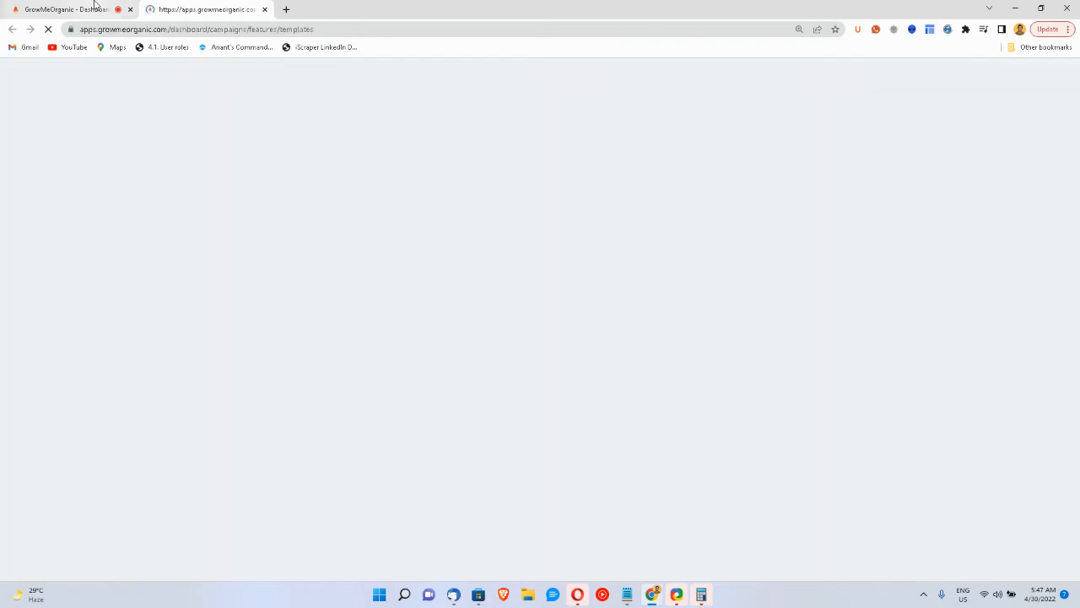
{"action": "left_click", "coordinate": [96, 7]}
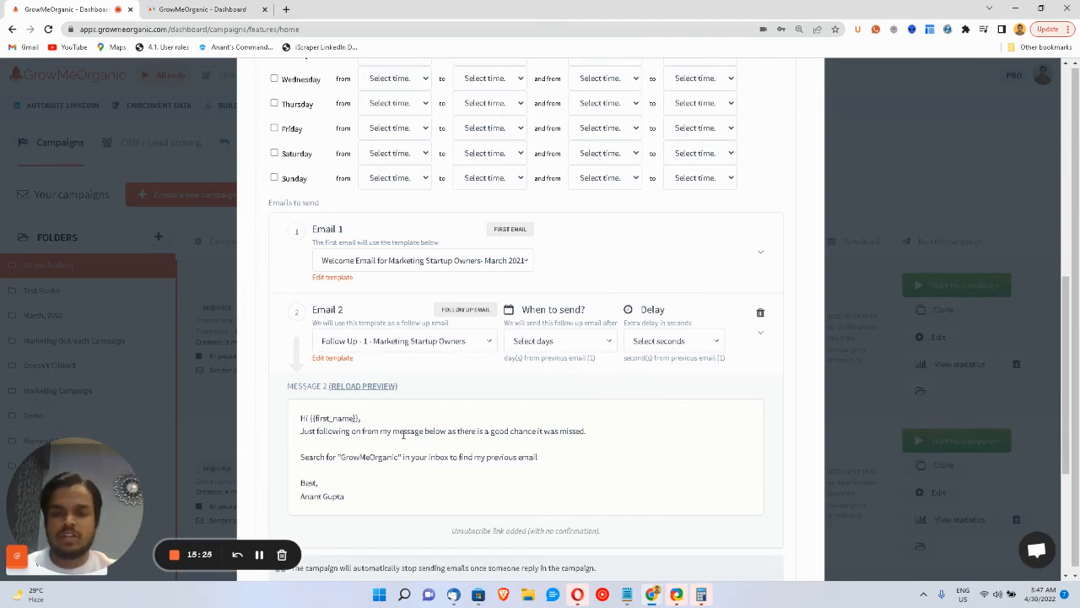
{"action": "scroll", "coordinate": [370, 488], "scroll_direction": "down", "scroll_amount": 2}
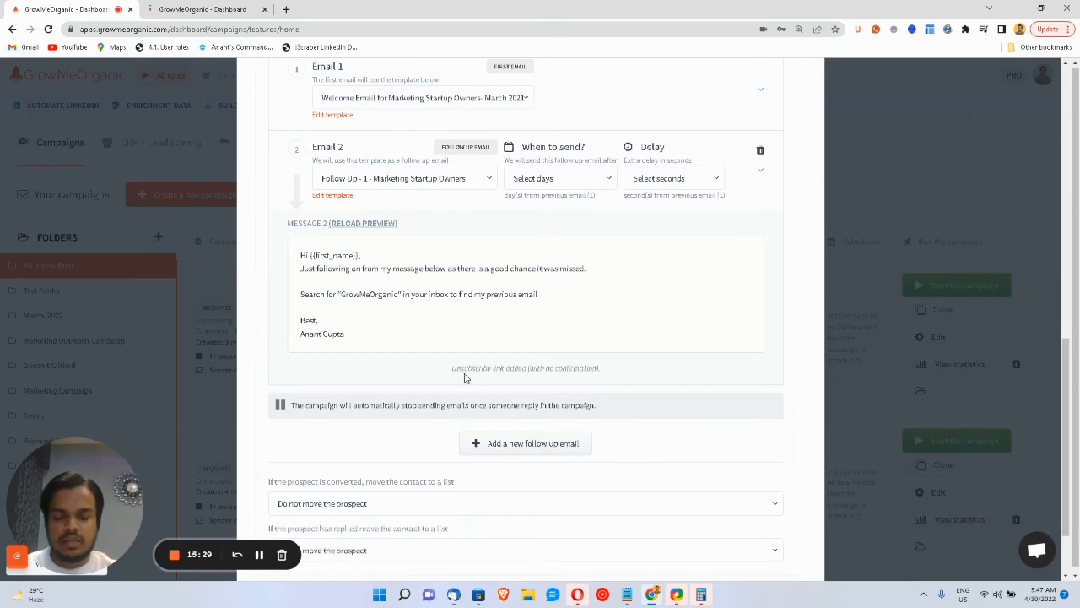
{"action": "left_click_drag", "start_coordinate": [452, 369], "coordinate": [601, 368]}
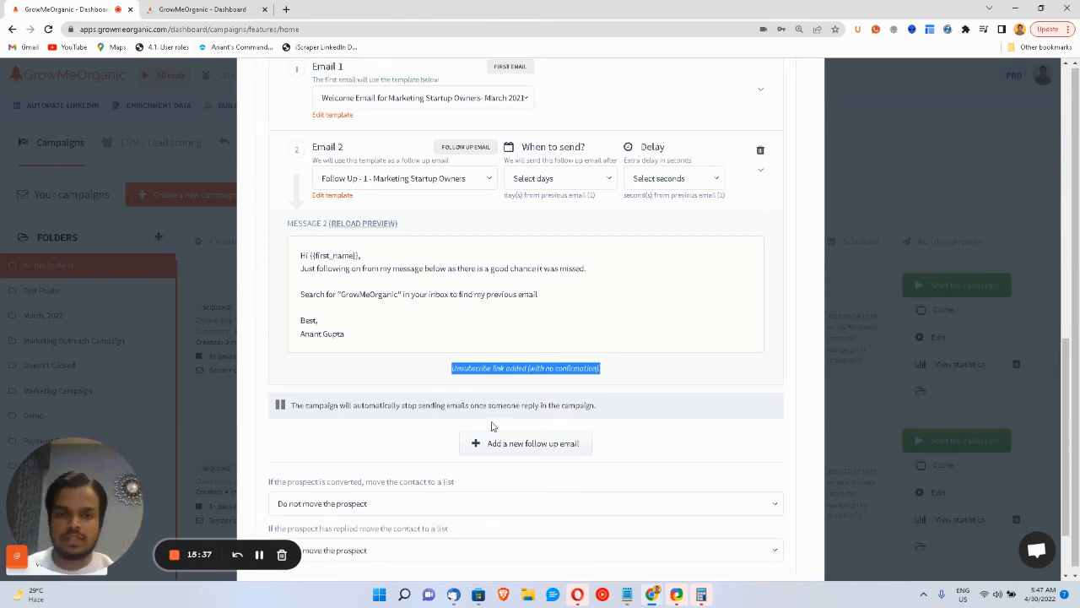
Step: Schedule Email 2 to send 2 days after the previous email with no extra delay
{"action": "left_click", "coordinate": [549, 173]}
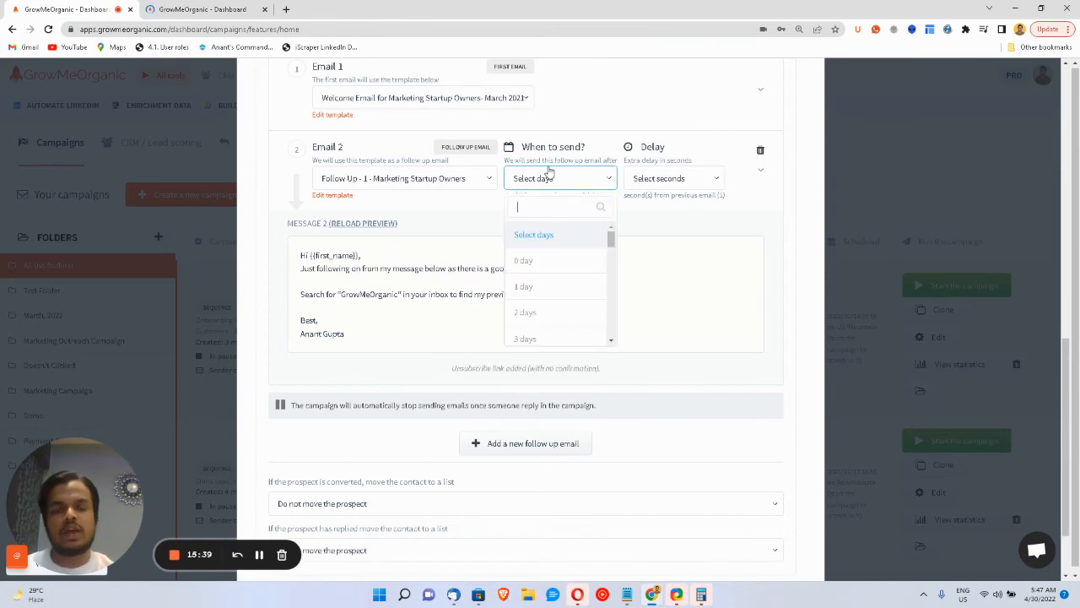
{"action": "left_click", "coordinate": [524, 313]}
{"action": "left_click", "coordinate": [677, 177]}
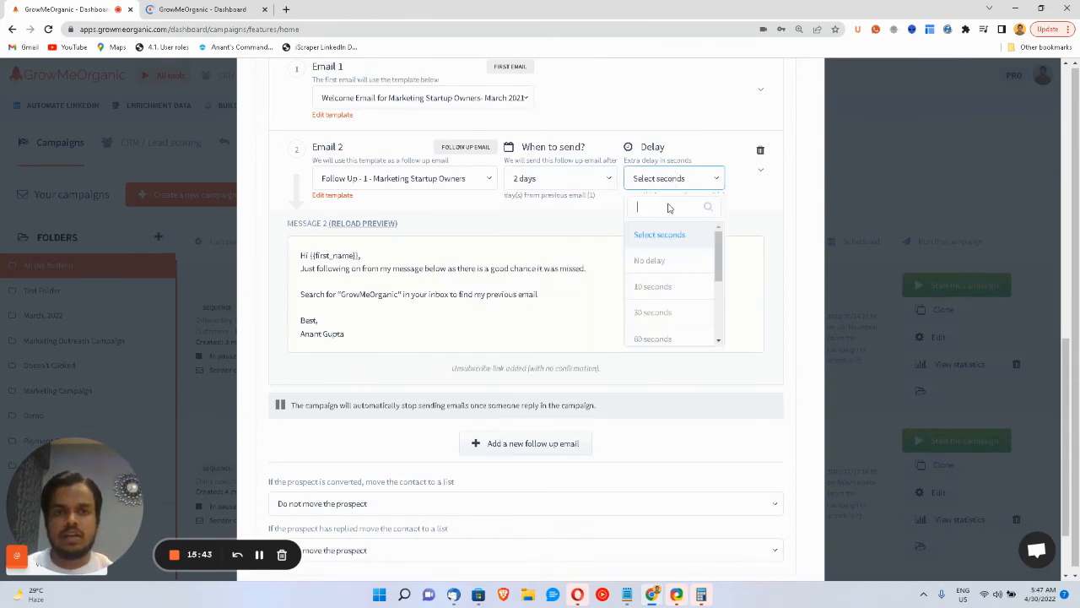
{"action": "left_click", "coordinate": [666, 260]}
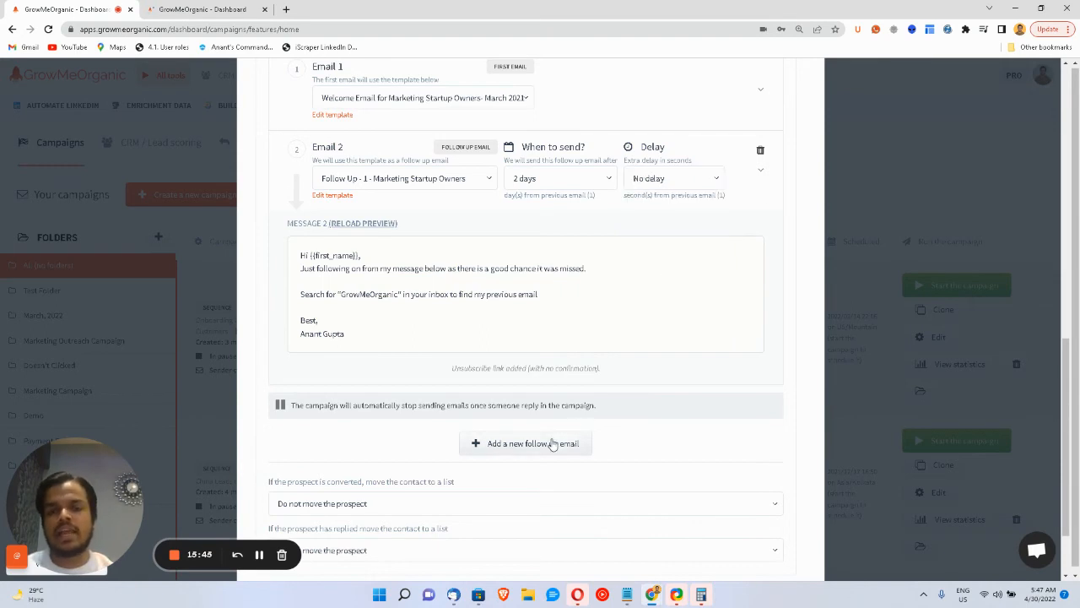
Step: Add another follow-up email as Email 3 using the "1- Onboarding Email - 2 Follow Up Email" template
{"action": "left_click", "coordinate": [553, 444]}
{"action": "left_click", "coordinate": [453, 440]}
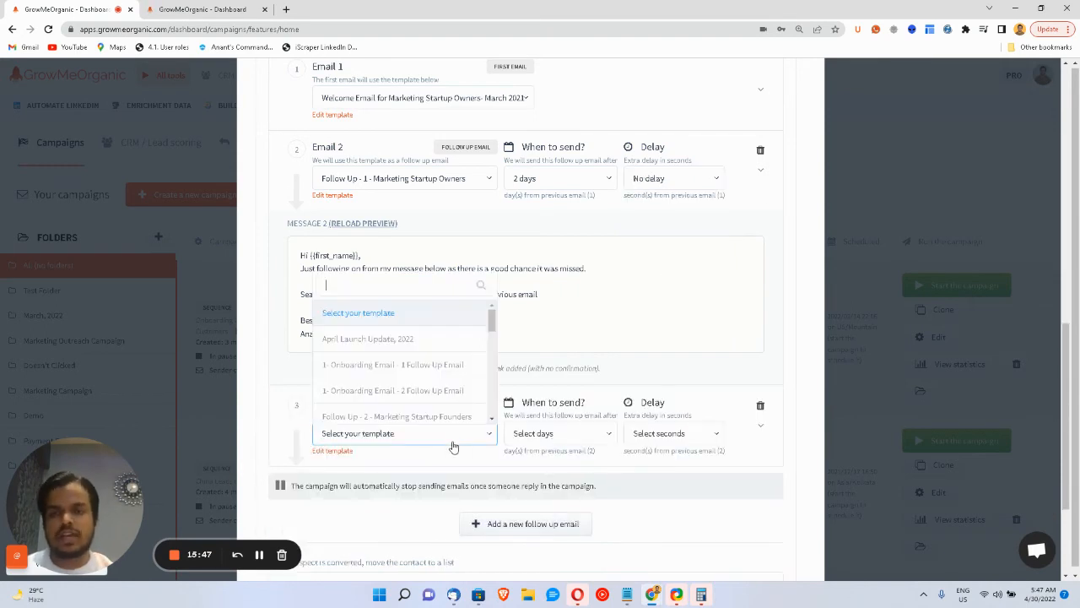
{"action": "left_click", "coordinate": [421, 389]}
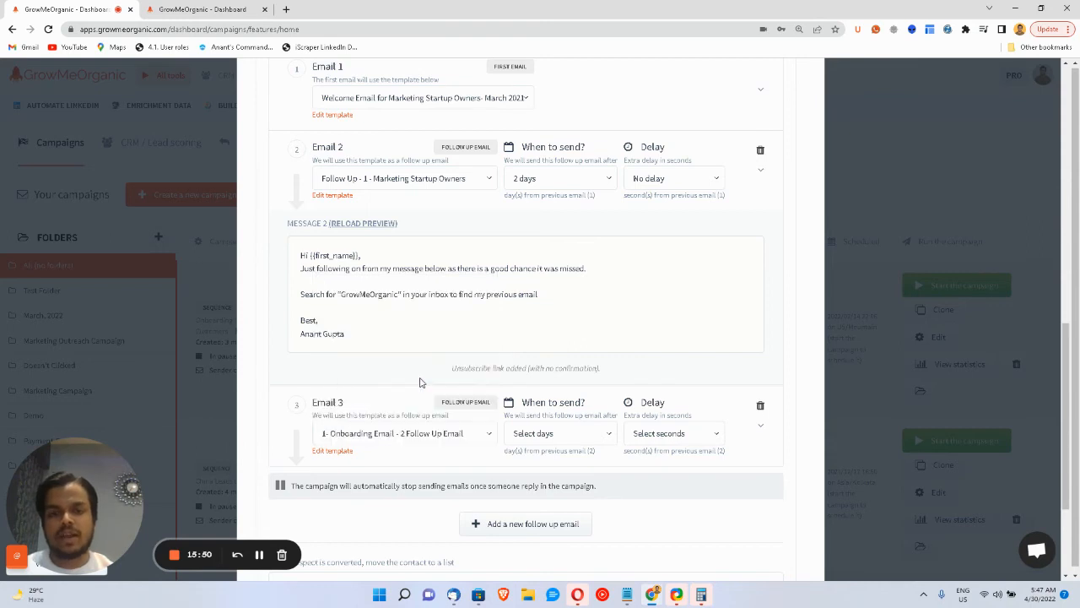
Step: Schedule Email 3 to send 30 days after the previous email with no extra delay, and look over the email sequence
{"action": "left_click", "coordinate": [519, 442]}
{"action": "scroll", "coordinate": [526, 396], "scroll_direction": "down", "scroll_amount": 10}
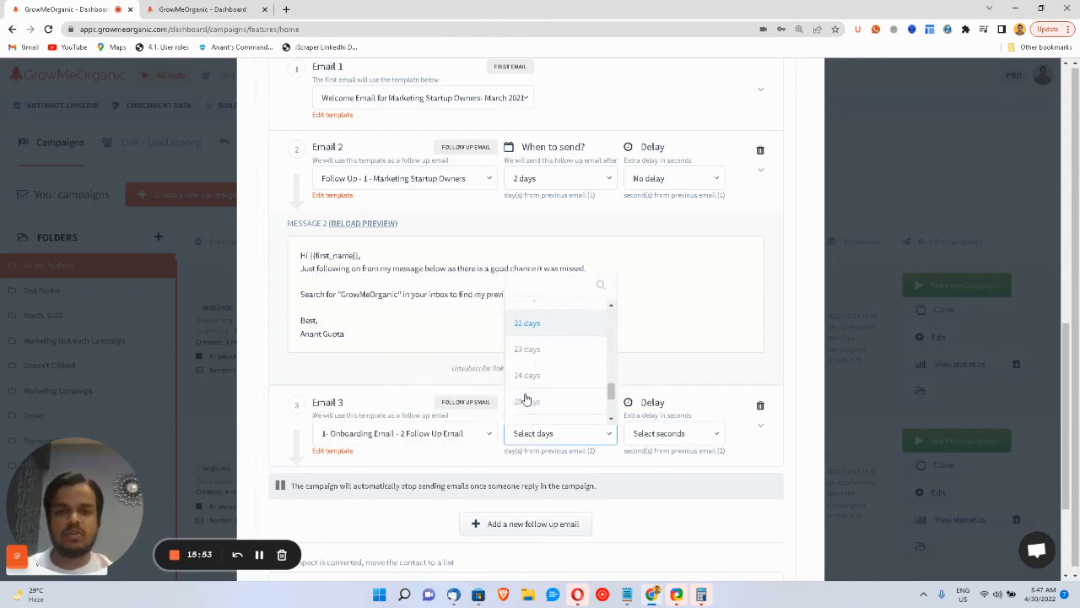
{"action": "left_click", "coordinate": [527, 411]}
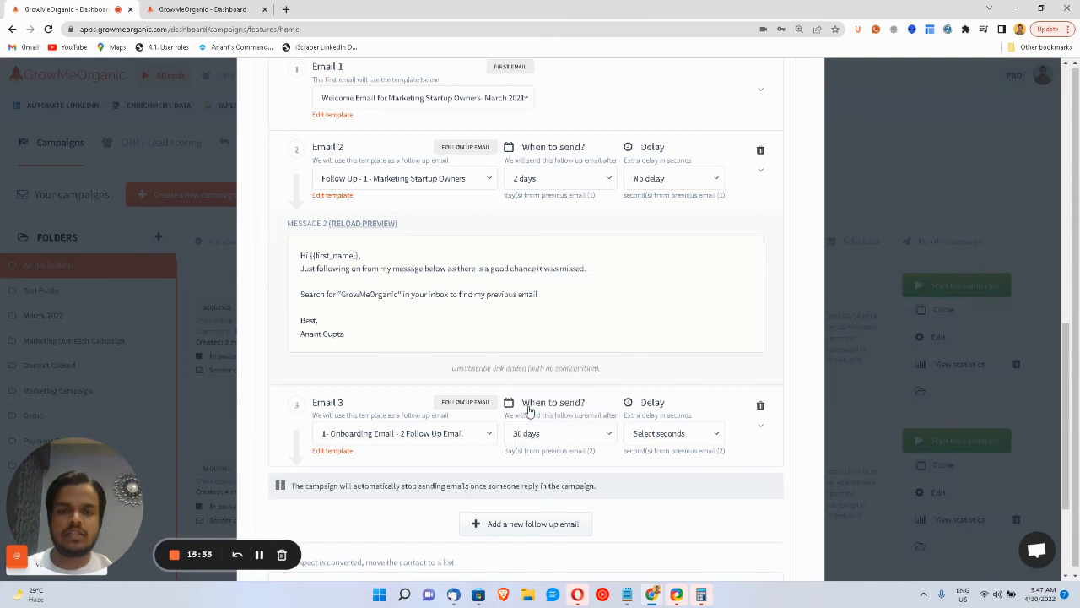
{"action": "left_click", "coordinate": [642, 433]}
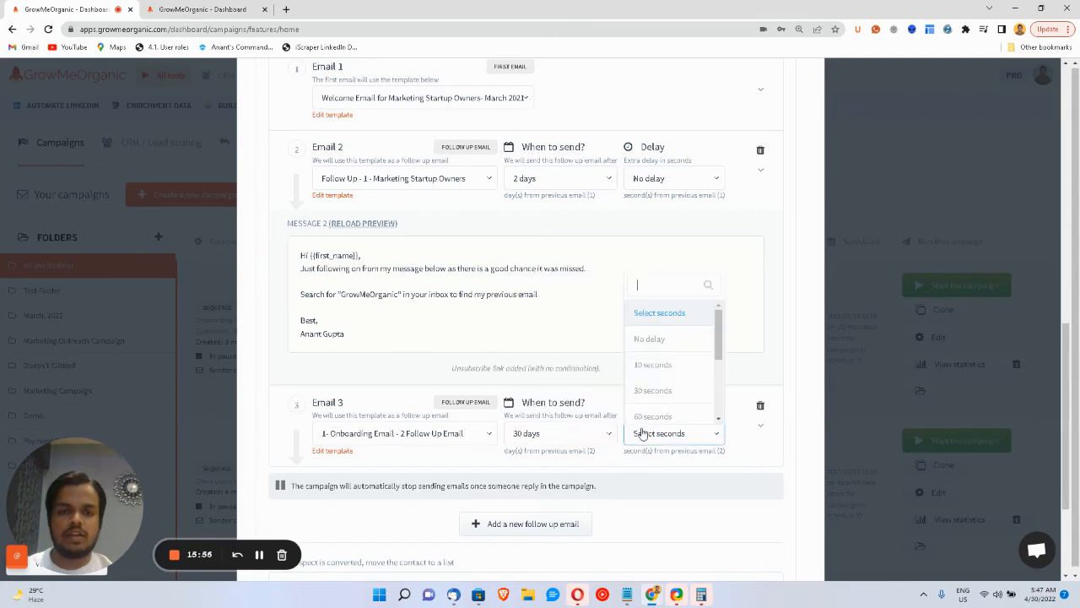
{"action": "left_click", "coordinate": [647, 342]}
{"action": "scroll", "coordinate": [492, 530], "scroll_direction": "down", "scroll_amount": 2}
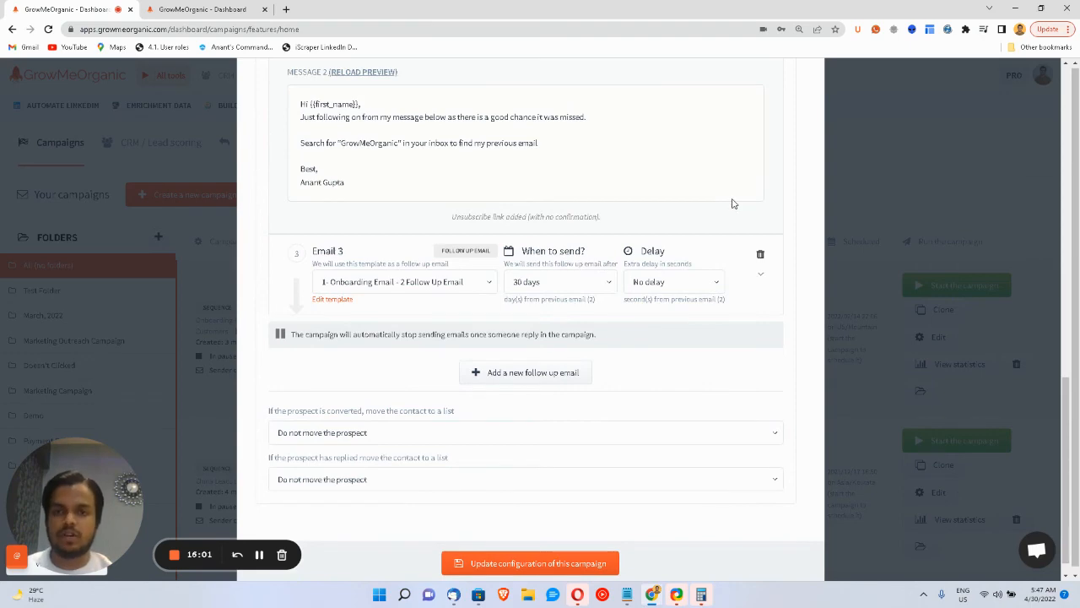
{"action": "scroll", "coordinate": [733, 203], "scroll_direction": "up", "scroll_amount": 2}
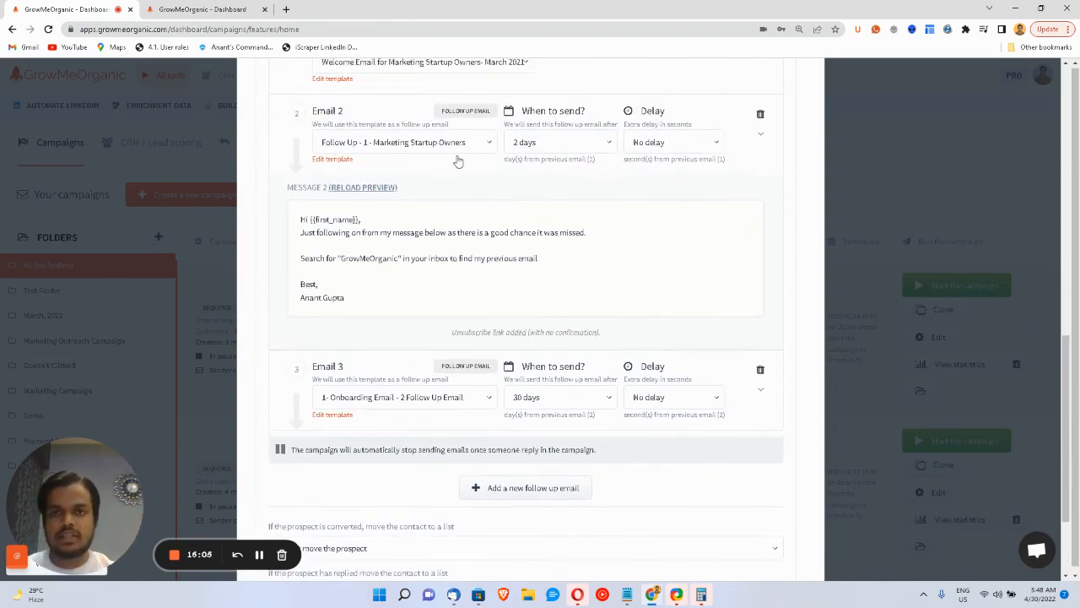
Step: Collapse Email 2's message preview in the email sequence
{"action": "scroll", "coordinate": [458, 160], "scroll_direction": "up", "scroll_amount": 3}
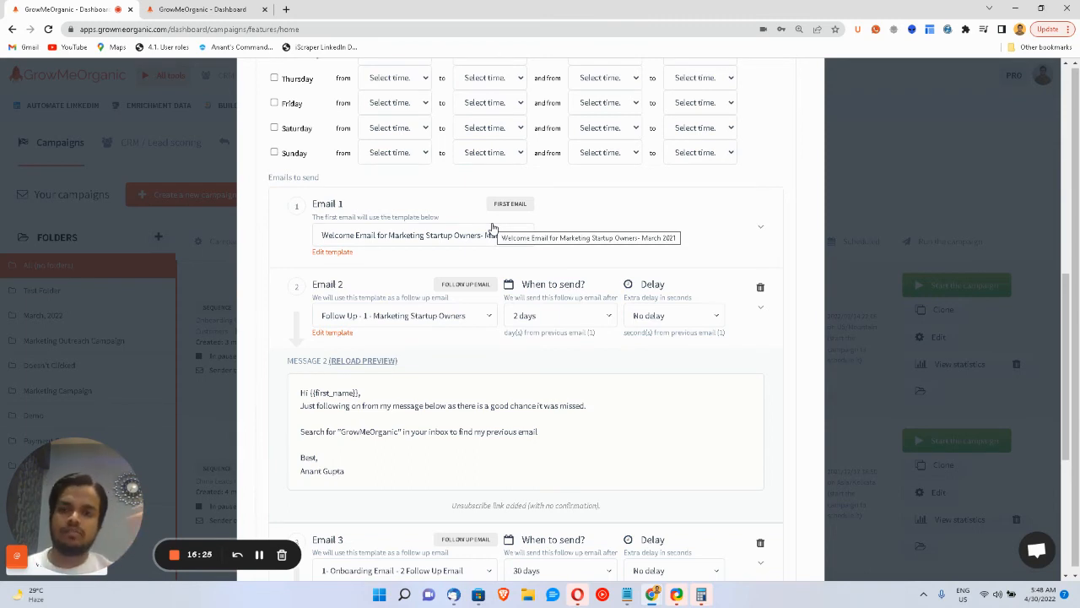
{"action": "left_click", "coordinate": [758, 312]}
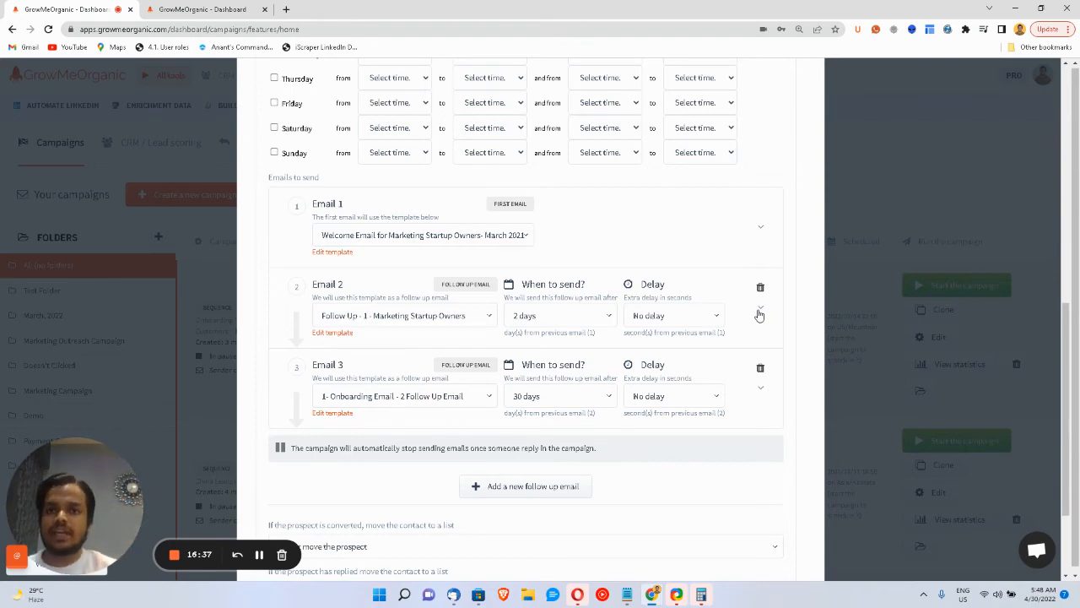
{"action": "scroll", "coordinate": [431, 180], "scroll_direction": "up", "scroll_amount": 5}
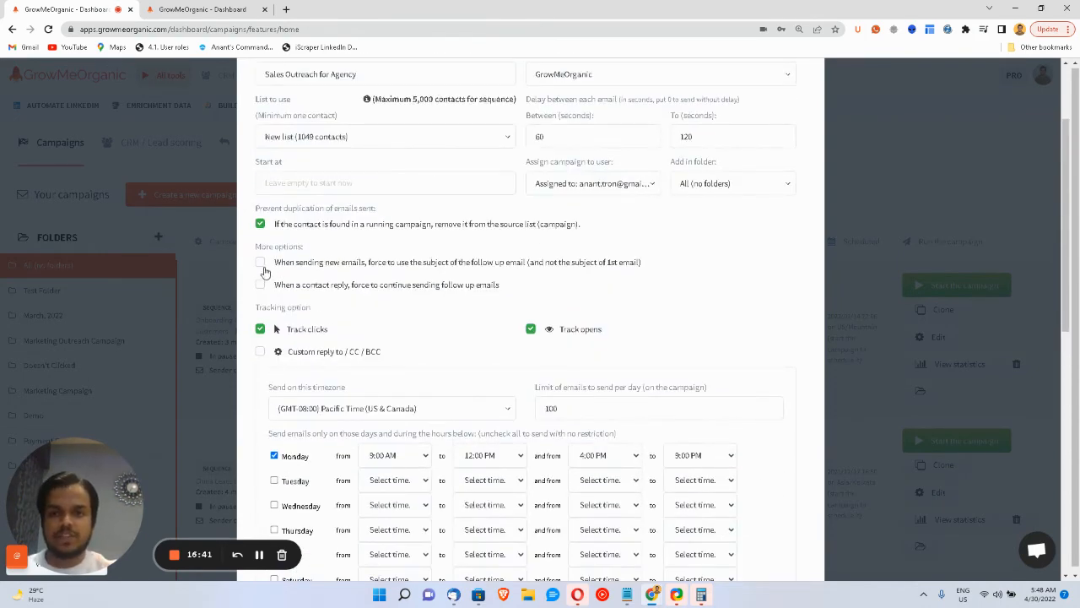
{"action": "left_click", "coordinate": [262, 266]}
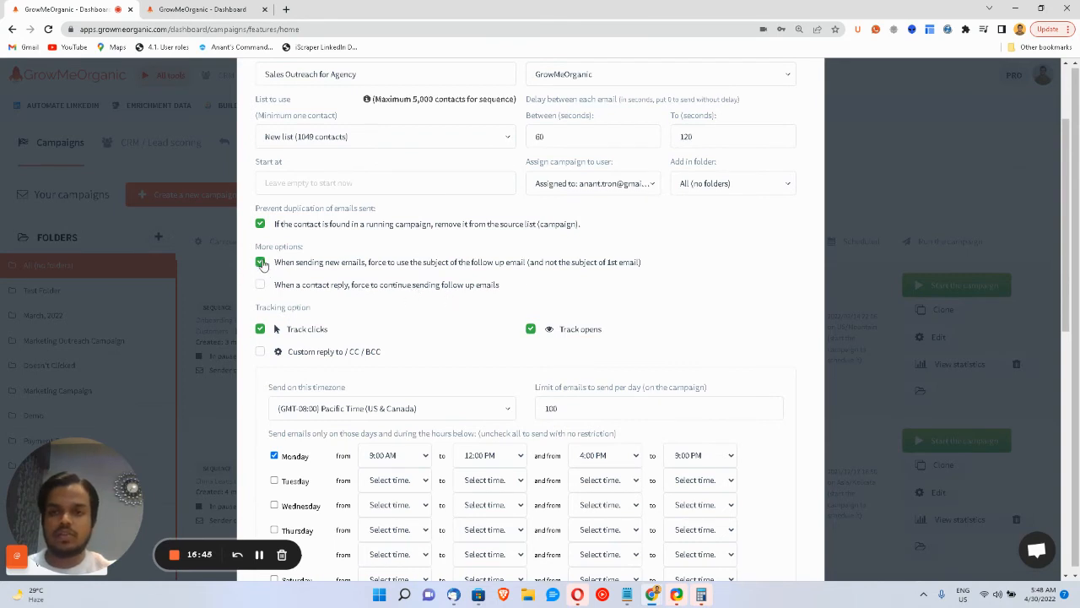
{"action": "left_click", "coordinate": [261, 265]}
{"action": "left_click", "coordinate": [259, 287]}
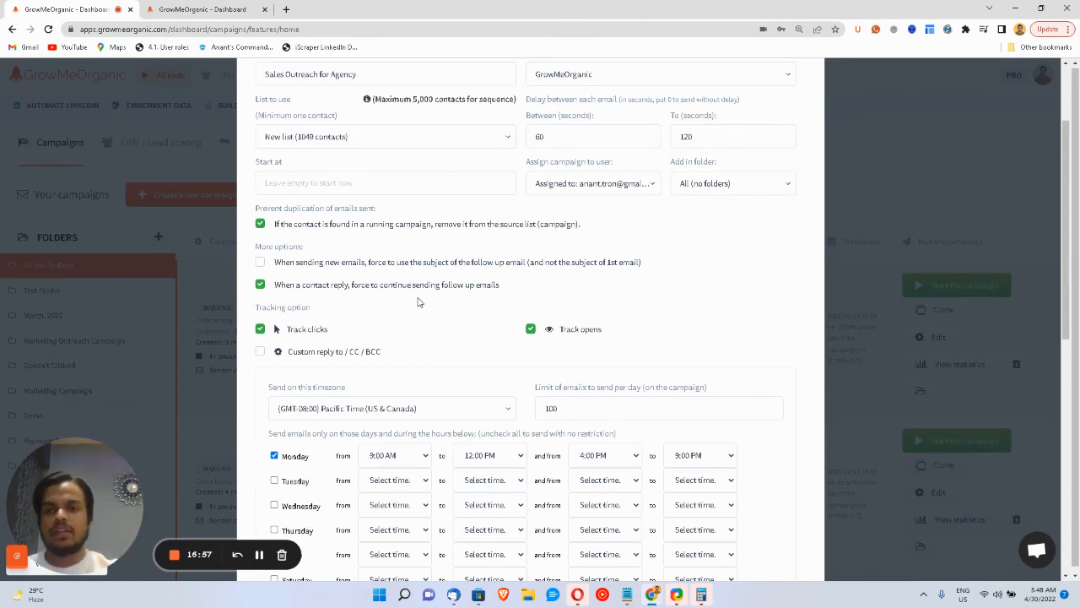
{"action": "left_click", "coordinate": [269, 286]}
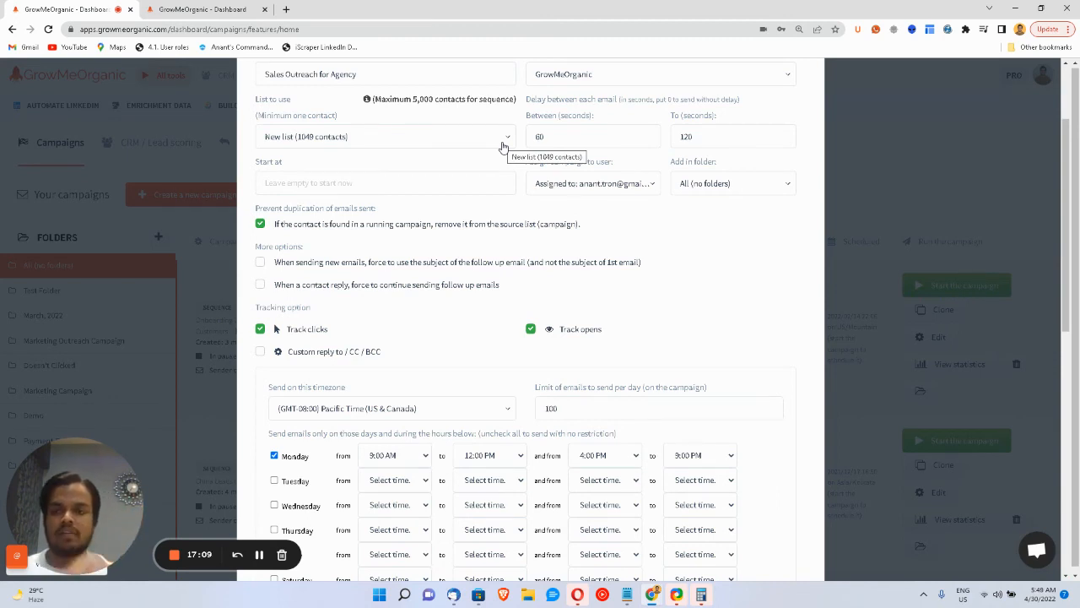
Step: Force new emails to use the subject of the follow-up email instead of the first email's, and save the campaign configuration
{"action": "left_click", "coordinate": [262, 263]}
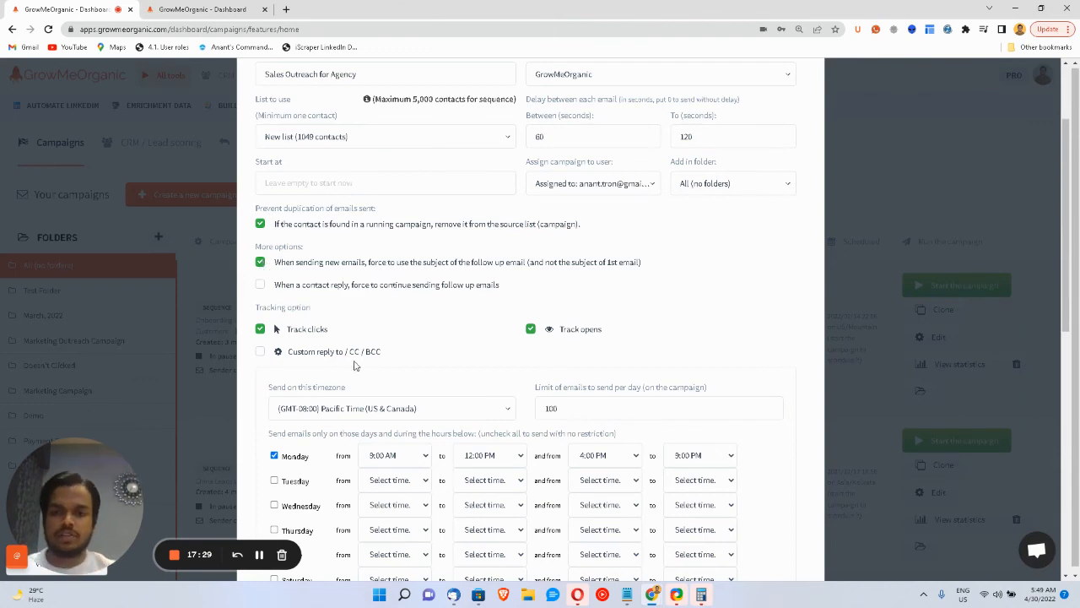
{"action": "scroll", "coordinate": [357, 366], "scroll_direction": "down", "scroll_amount": 3}
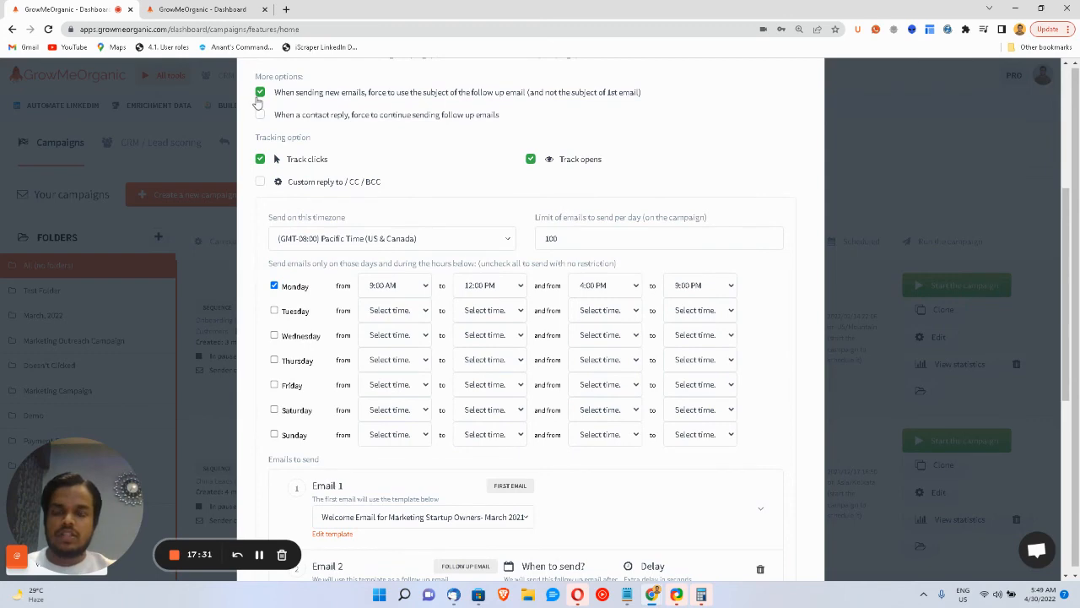
{"action": "scroll", "coordinate": [328, 447], "scroll_direction": "down", "scroll_amount": 3}
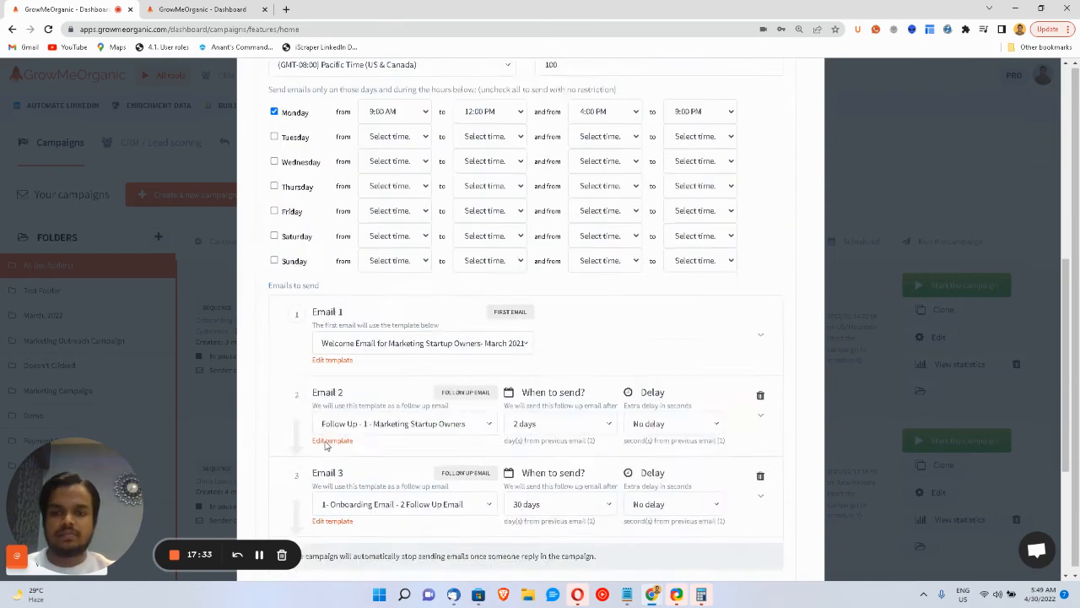
{"action": "scroll", "coordinate": [326, 447], "scroll_direction": "down", "scroll_amount": 3}
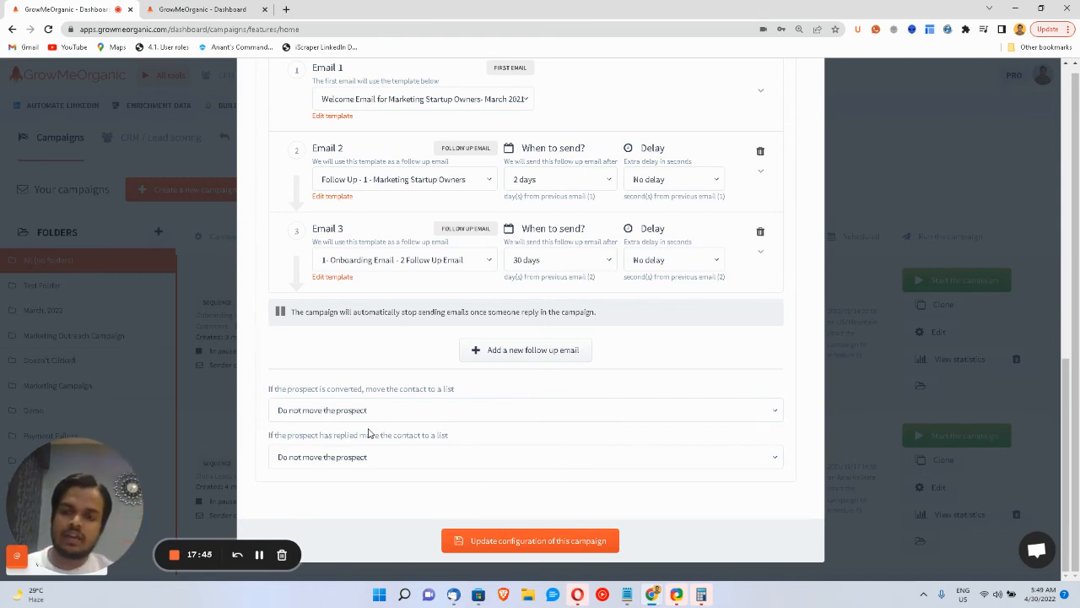
{"action": "left_click", "coordinate": [350, 412]}
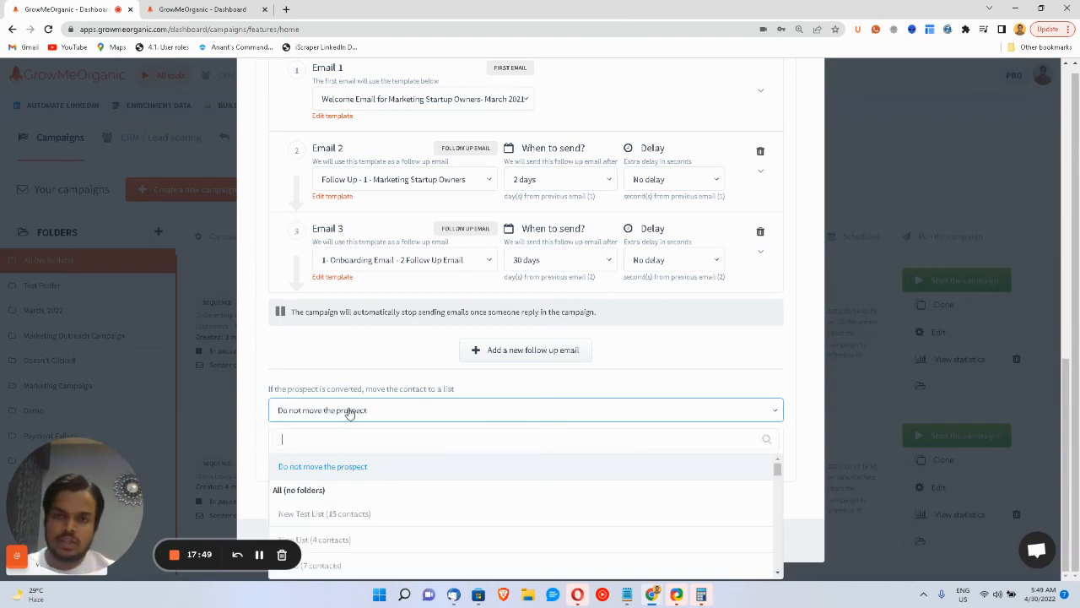
{"action": "left_click", "coordinate": [352, 384]}
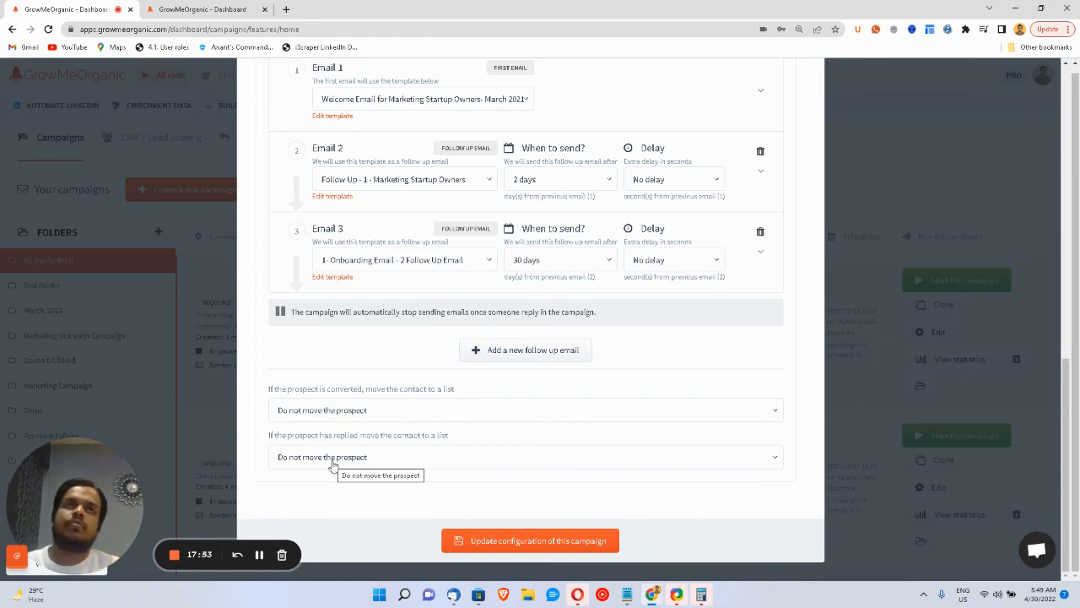
{"action": "left_click", "coordinate": [456, 539]}
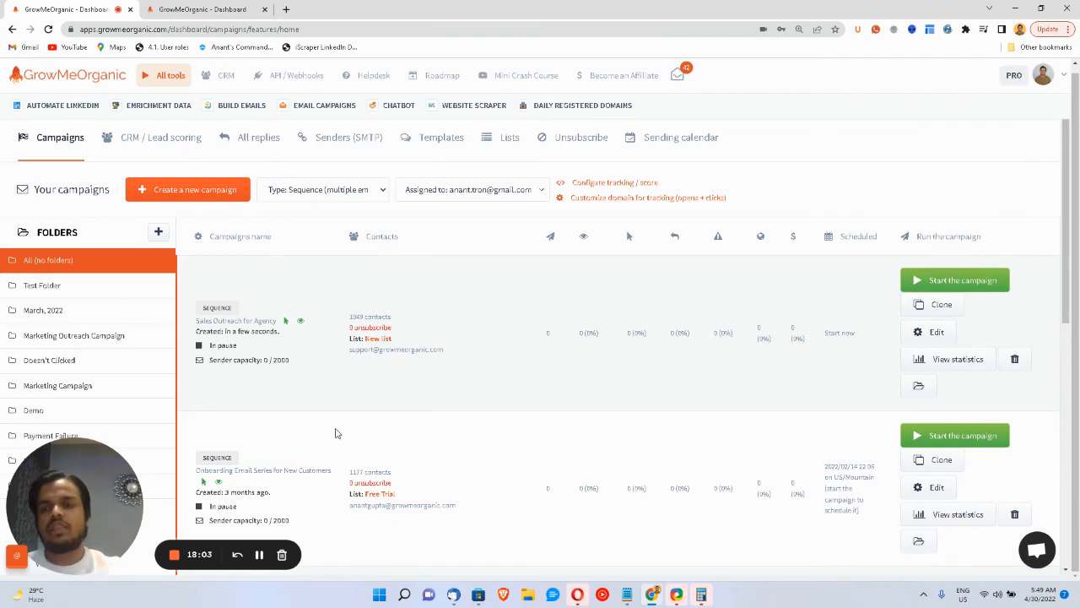
Step: Open the GrowMeOrganic campaign folder and view the statistics of the "Free Sign Up - Welcome" campaign
{"action": "scroll", "coordinate": [141, 424], "scroll_direction": "down", "scroll_amount": 3}
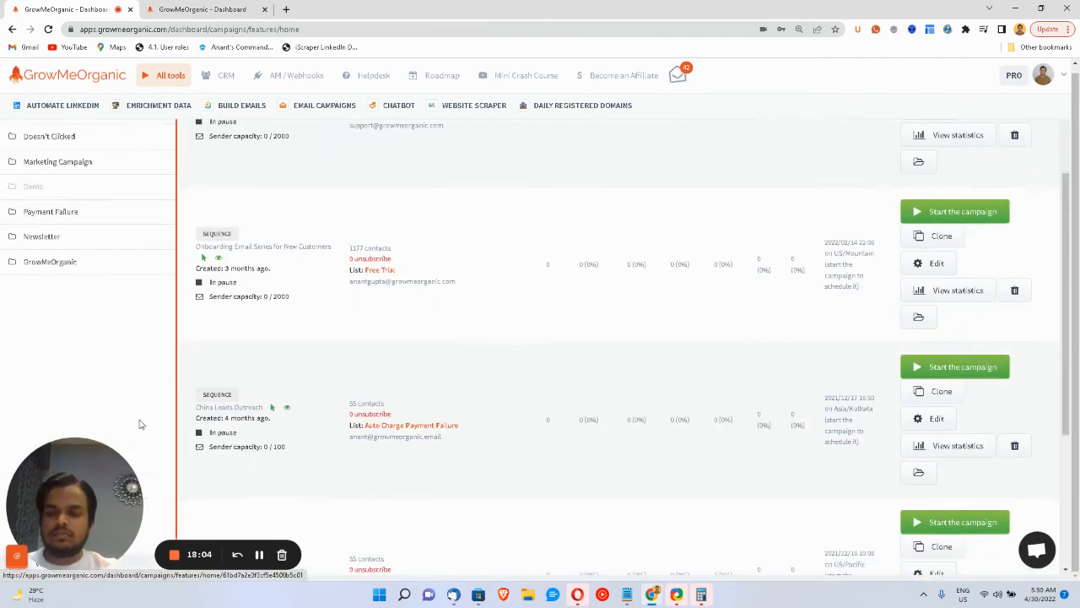
{"action": "left_click", "coordinate": [81, 269]}
{"action": "scroll", "coordinate": [485, 261], "scroll_direction": "up", "scroll_amount": 1}
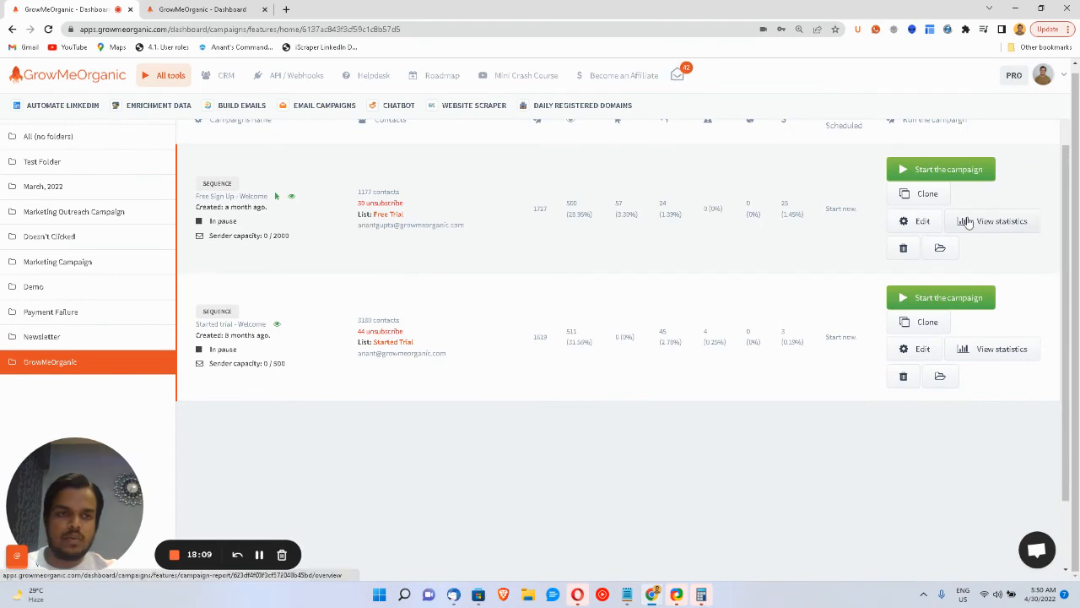
{"action": "left_click", "coordinate": [965, 221]}
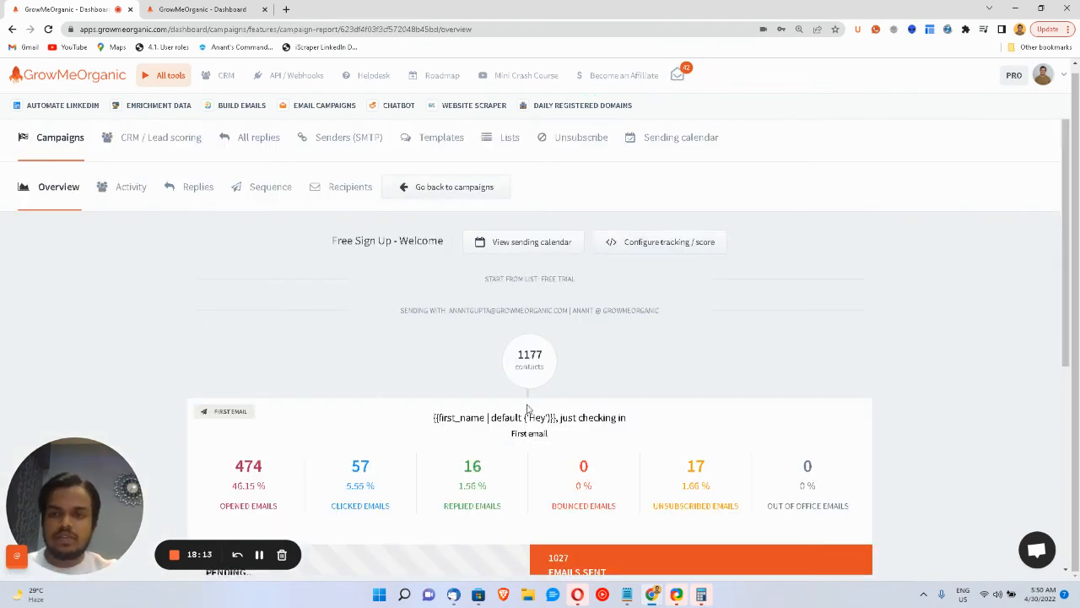
Step: Examine the overview statistics of the first email and the follow-up email, including opened, clicked, replied, pending and sent emails
{"action": "scroll", "coordinate": [264, 472], "scroll_direction": "down", "scroll_amount": 2}
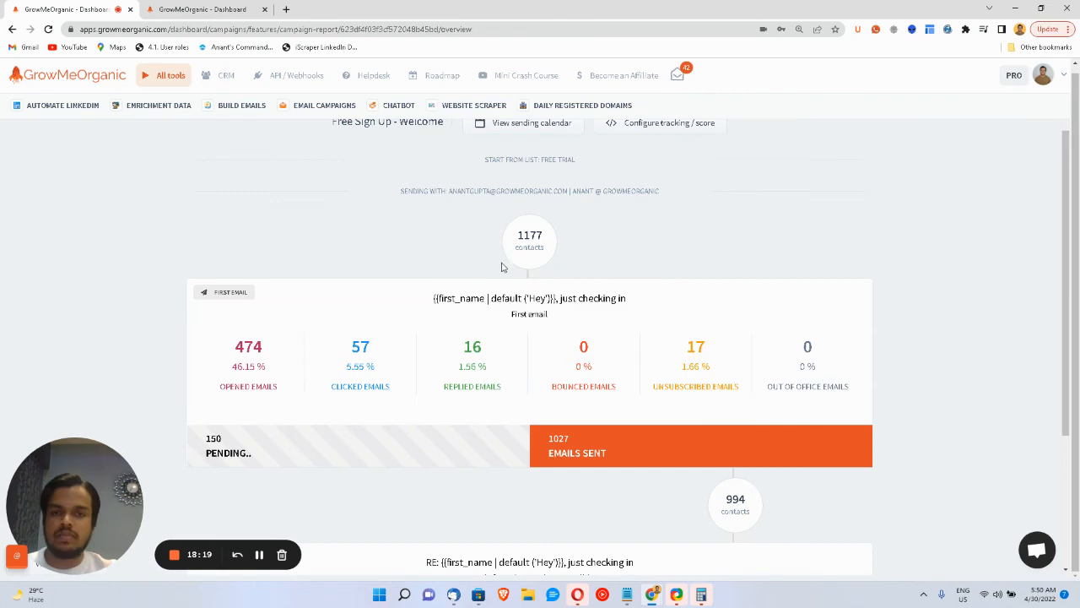
{"action": "left_click_drag", "start_coordinate": [562, 270], "coordinate": [605, 300]}
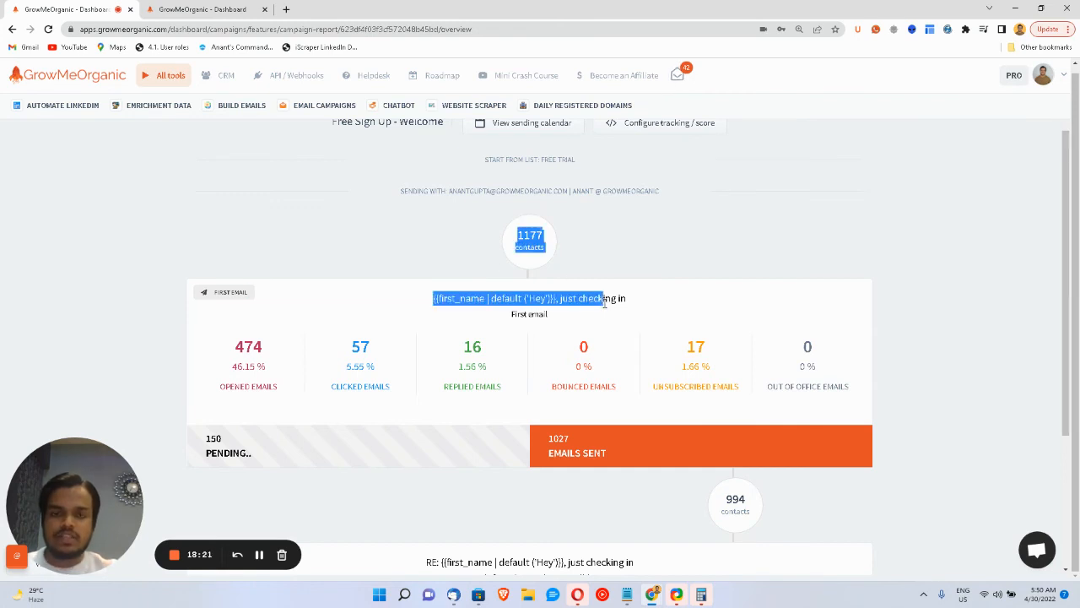
{"action": "scroll", "coordinate": [604, 299], "scroll_direction": "down", "scroll_amount": 2}
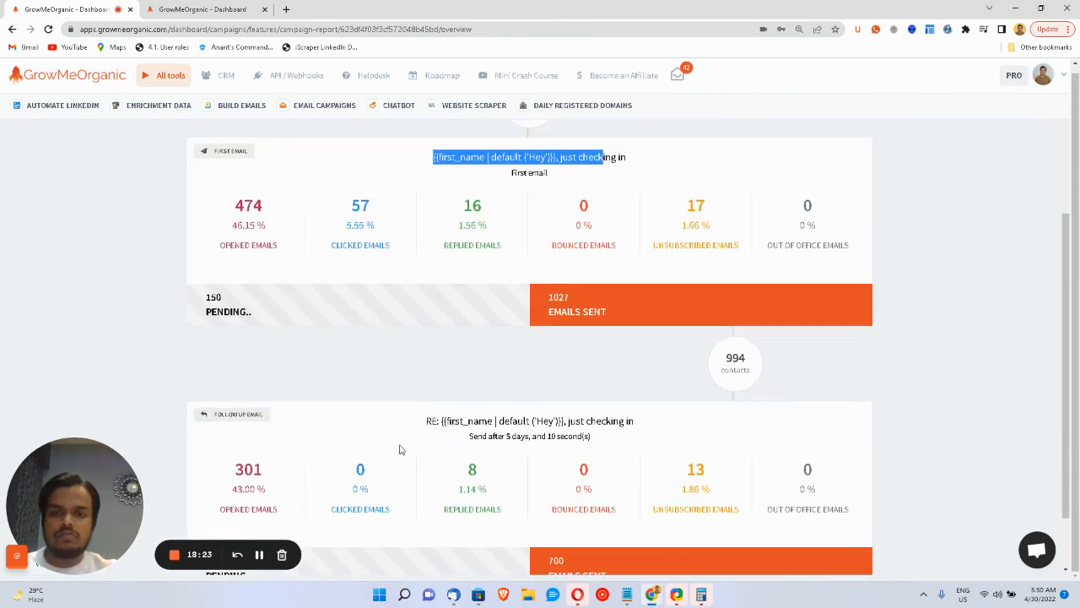
{"action": "left_click_drag", "start_coordinate": [423, 429], "coordinate": [571, 498]}
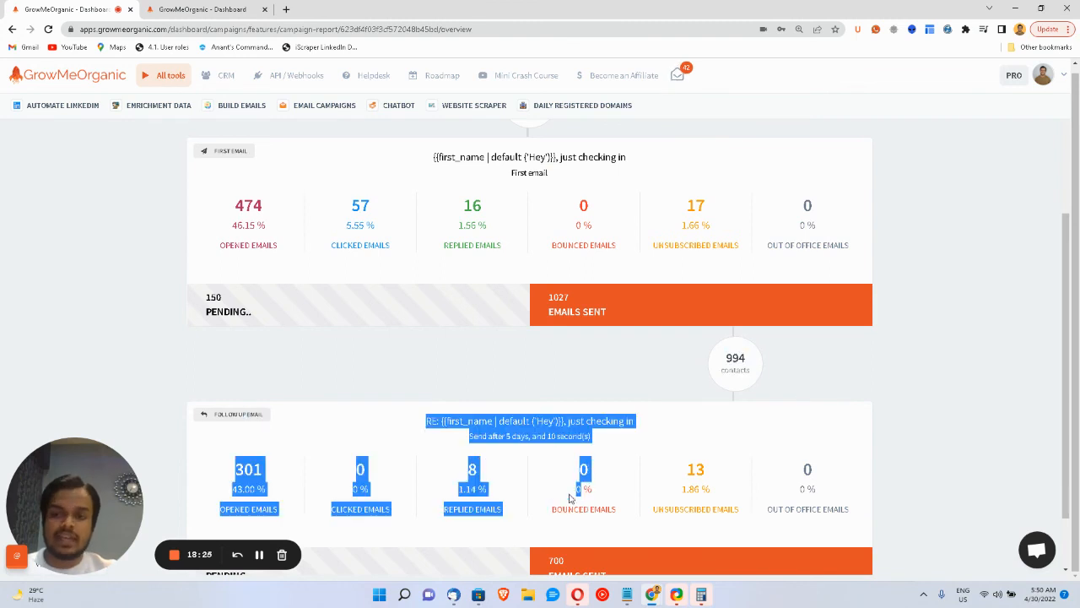
{"action": "left_click", "coordinate": [508, 419]}
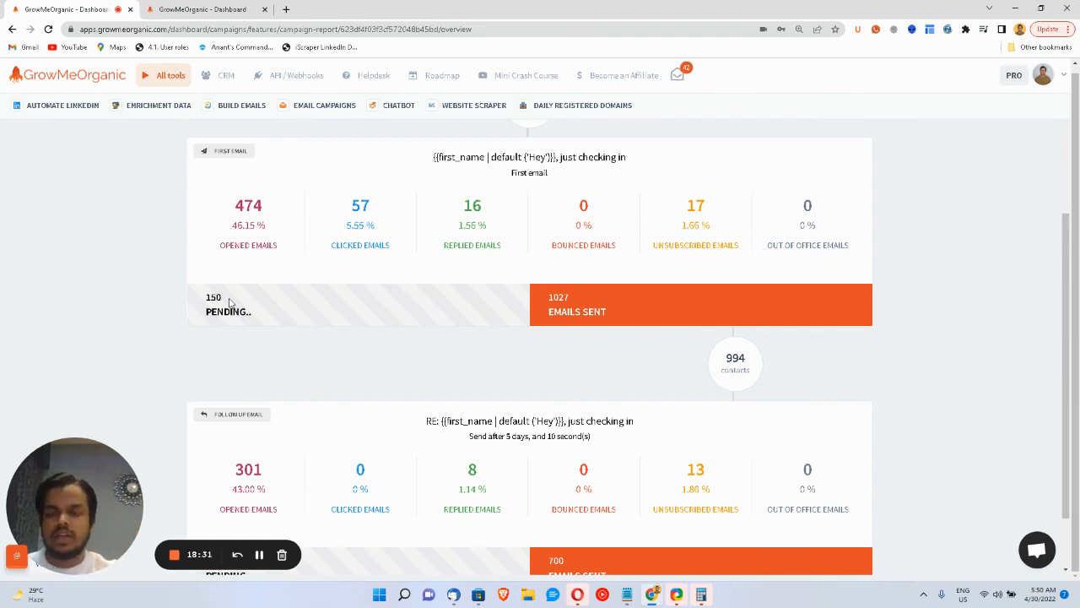
{"action": "double_click", "coordinate": [235, 243]}
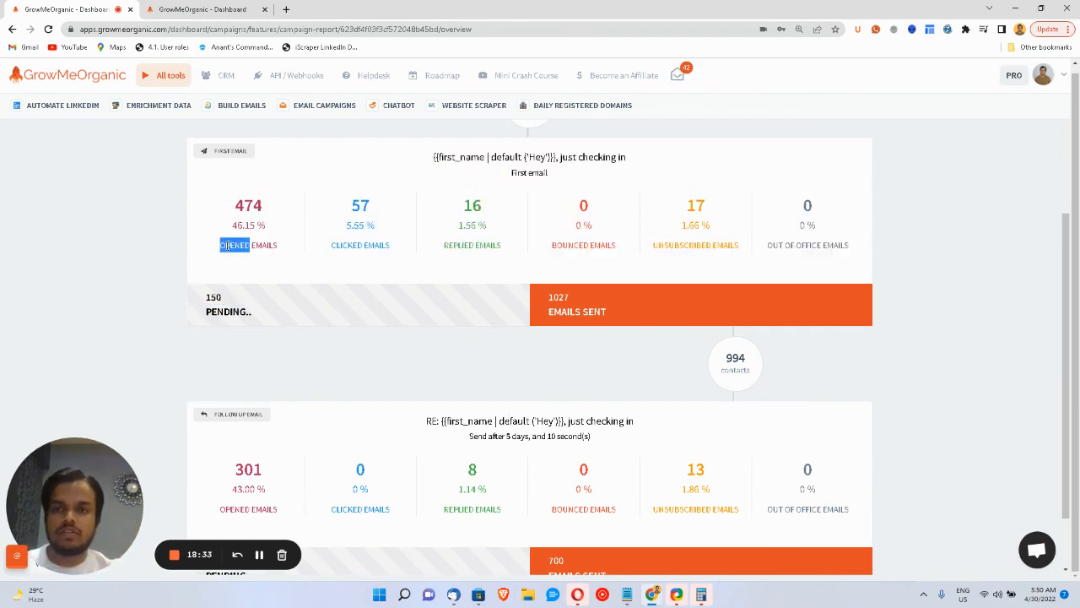
{"action": "scroll", "coordinate": [259, 505], "scroll_direction": "down", "scroll_amount": 1}
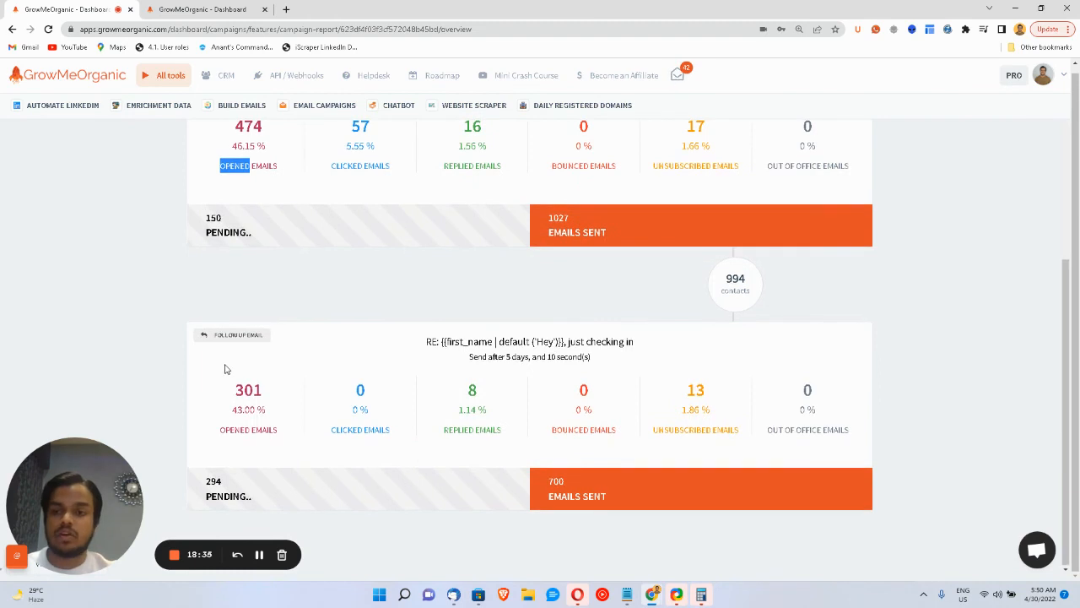
{"action": "left_click_drag", "start_coordinate": [228, 379], "coordinate": [277, 431]}
{"action": "left_click", "coordinate": [279, 431]}
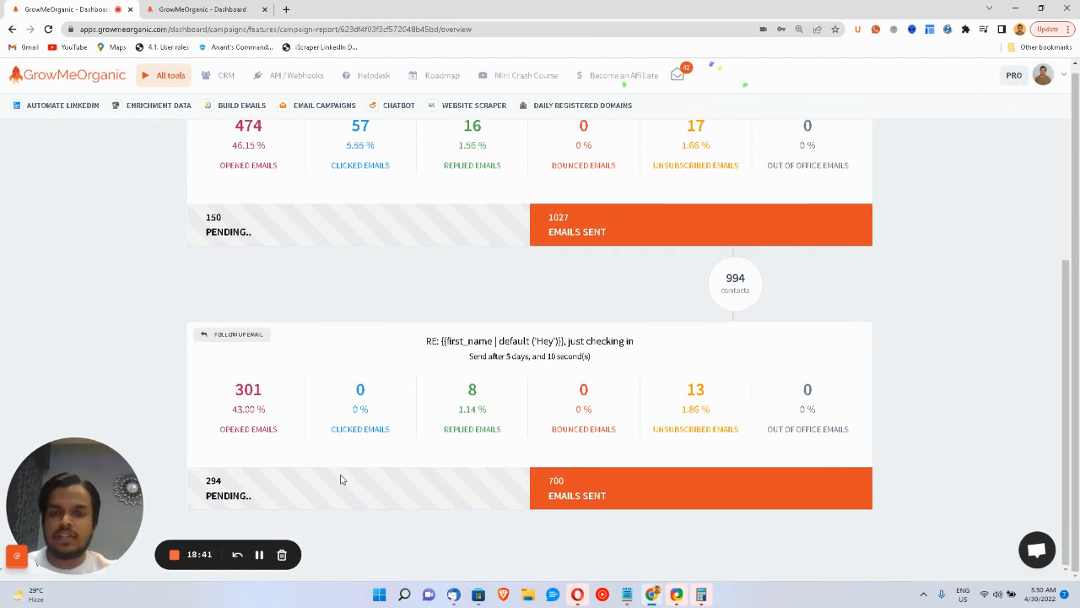
Step: View the campaign's activity report and look through the options for creating a segment list from its activities
{"action": "scroll", "coordinate": [333, 439], "scroll_direction": "up", "scroll_amount": 4}
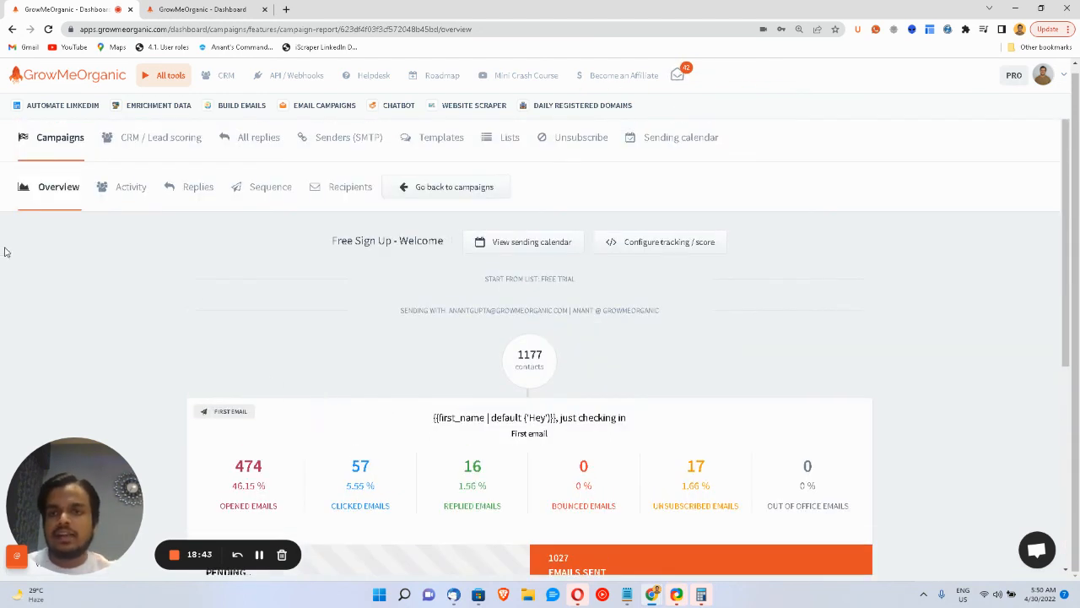
{"action": "left_click", "coordinate": [115, 194]}
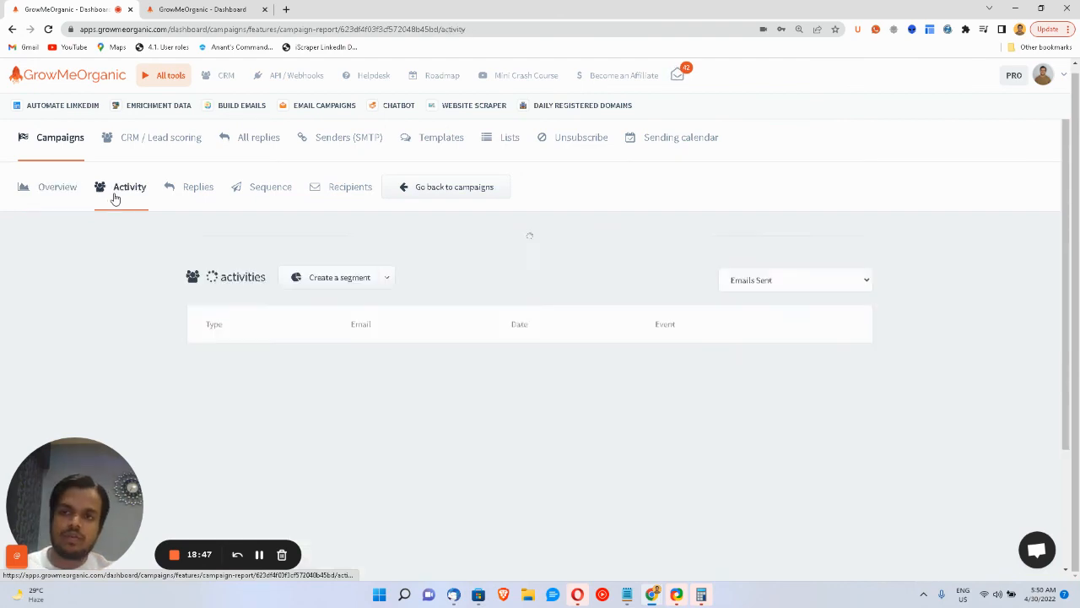
{"action": "scroll", "coordinate": [496, 209], "scroll_direction": "up", "scroll_amount": 5}
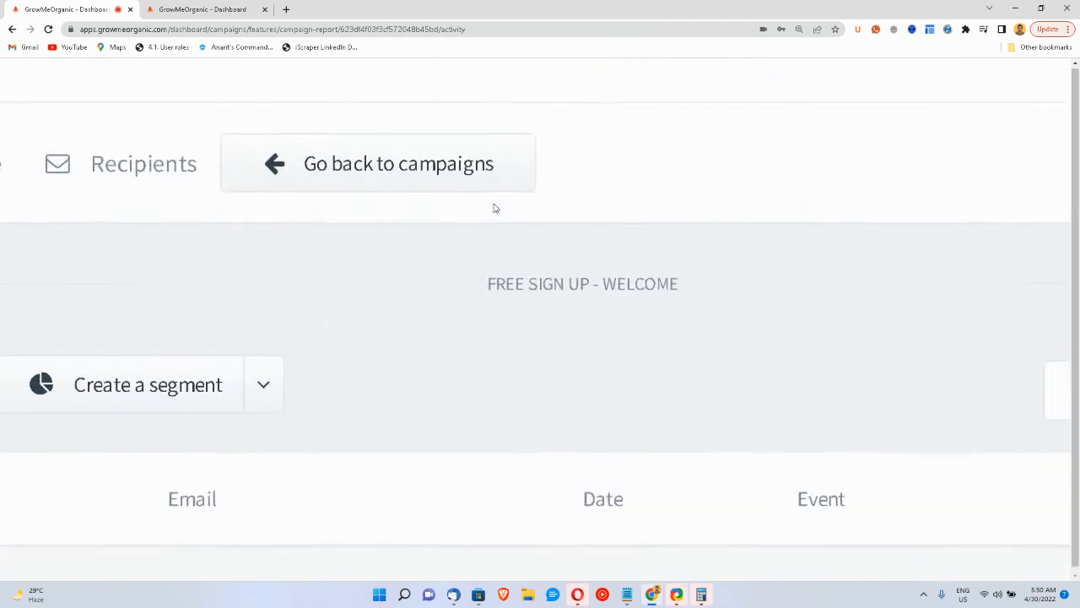
{"action": "scroll", "coordinate": [496, 208], "scroll_direction": "left", "scroll_amount": 5}
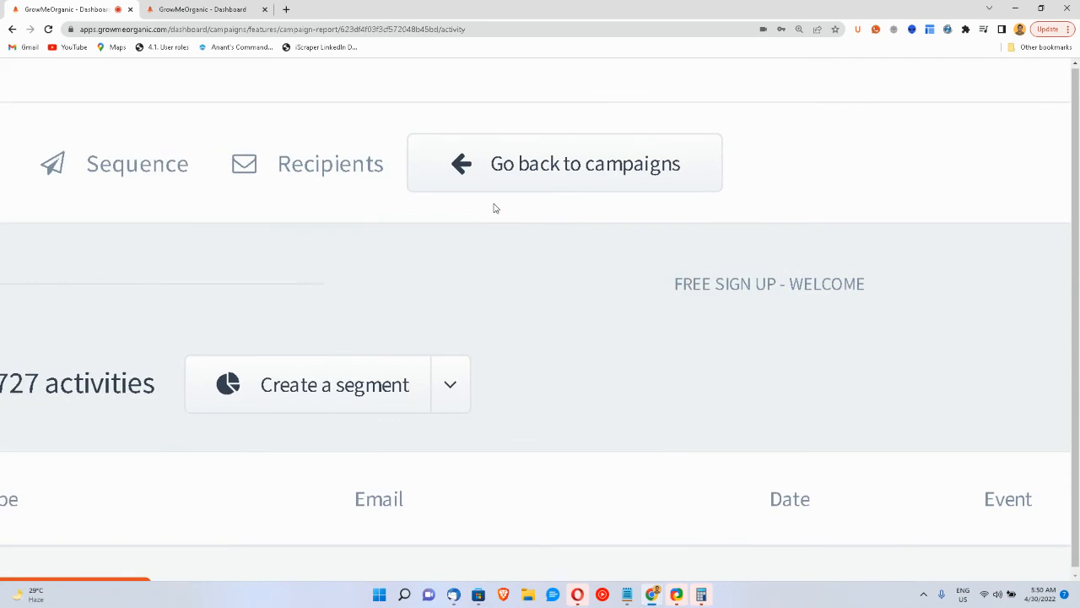
{"action": "left_click", "coordinate": [639, 384]}
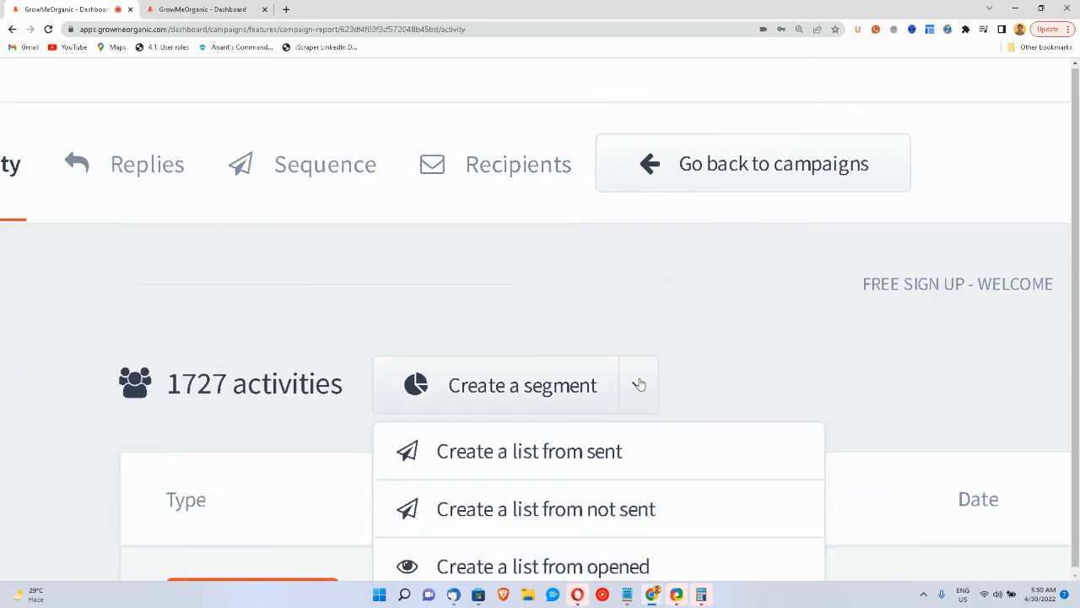
{"action": "scroll", "coordinate": [524, 458], "scroll_direction": "down", "scroll_amount": 2}
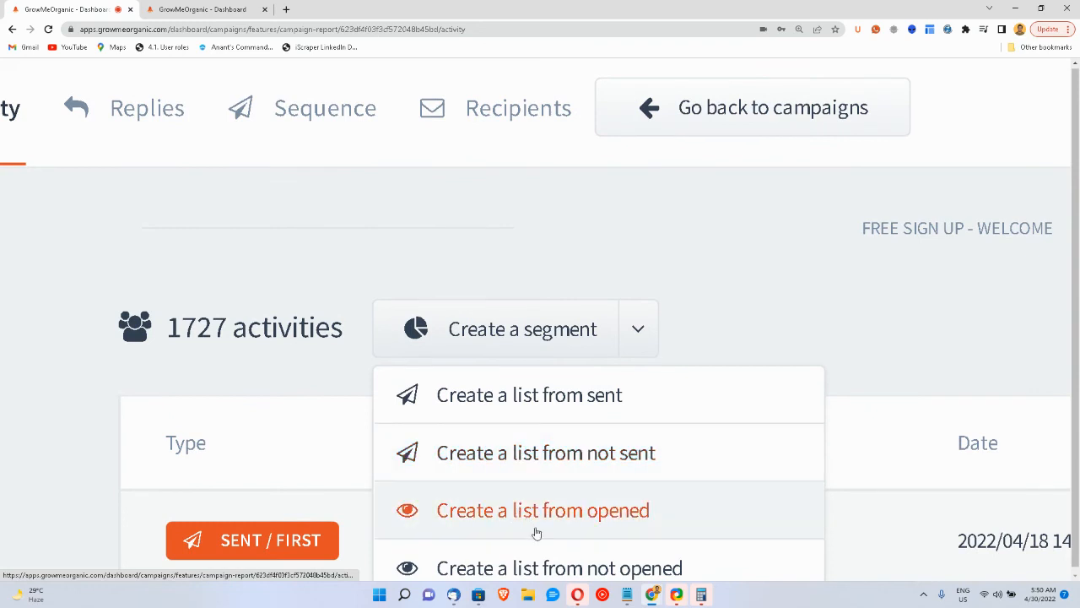
{"action": "scroll", "coordinate": [535, 531], "scroll_direction": "down", "scroll_amount": 2}
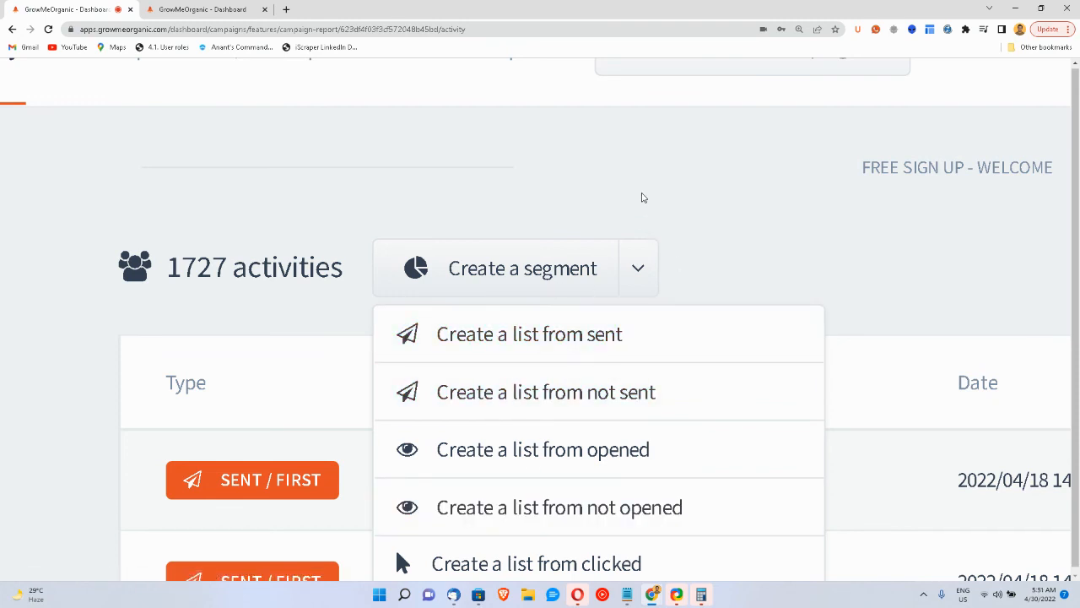
{"action": "scroll", "coordinate": [642, 198], "scroll_direction": "up", "scroll_amount": 1}
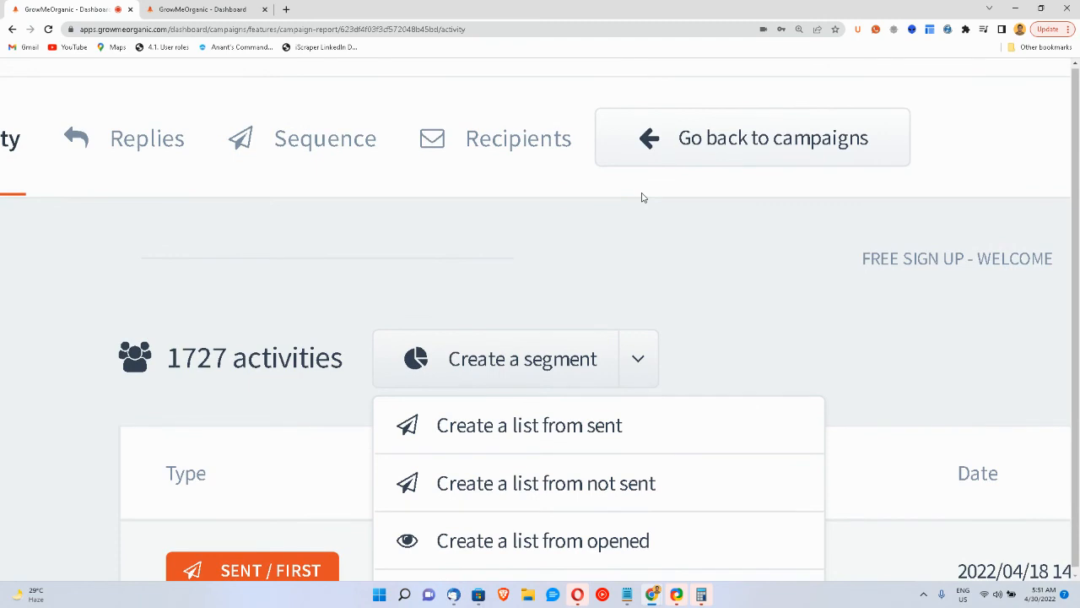
{"action": "scroll", "coordinate": [565, 243], "scroll_direction": "left", "scroll_amount": 3}
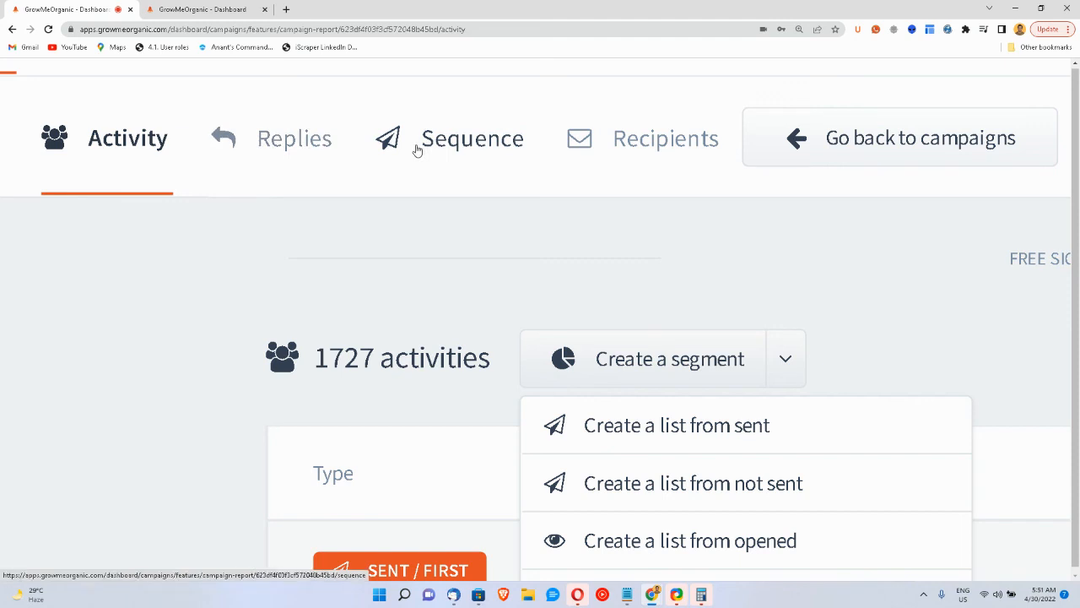
Step: View the campaign's replies, and read through the first and follow-up emails in its sequence
{"action": "left_click", "coordinate": [314, 142]}
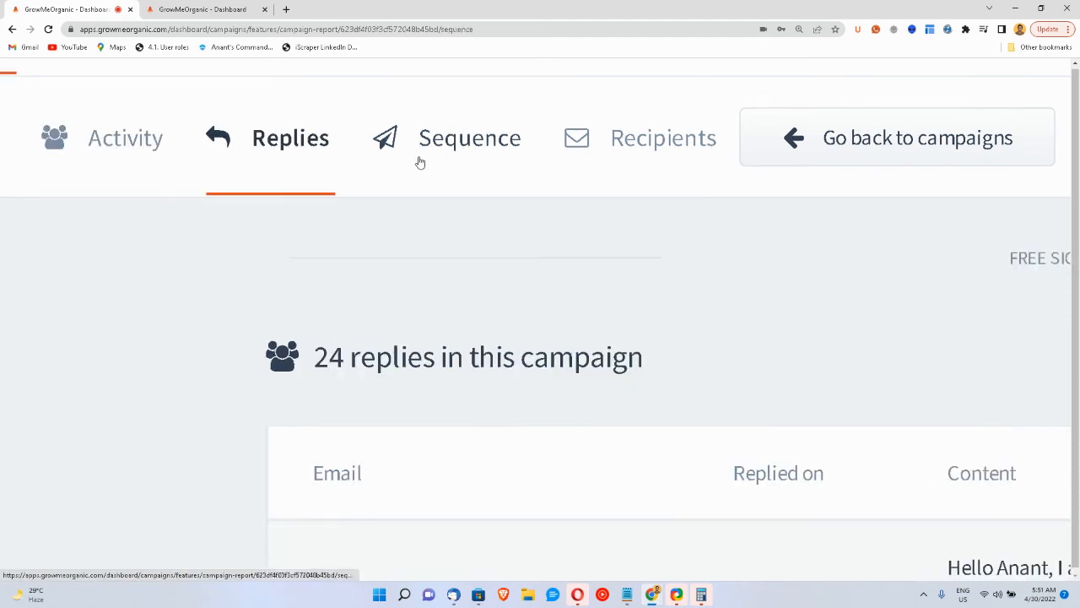
{"action": "left_click", "coordinate": [417, 161]}
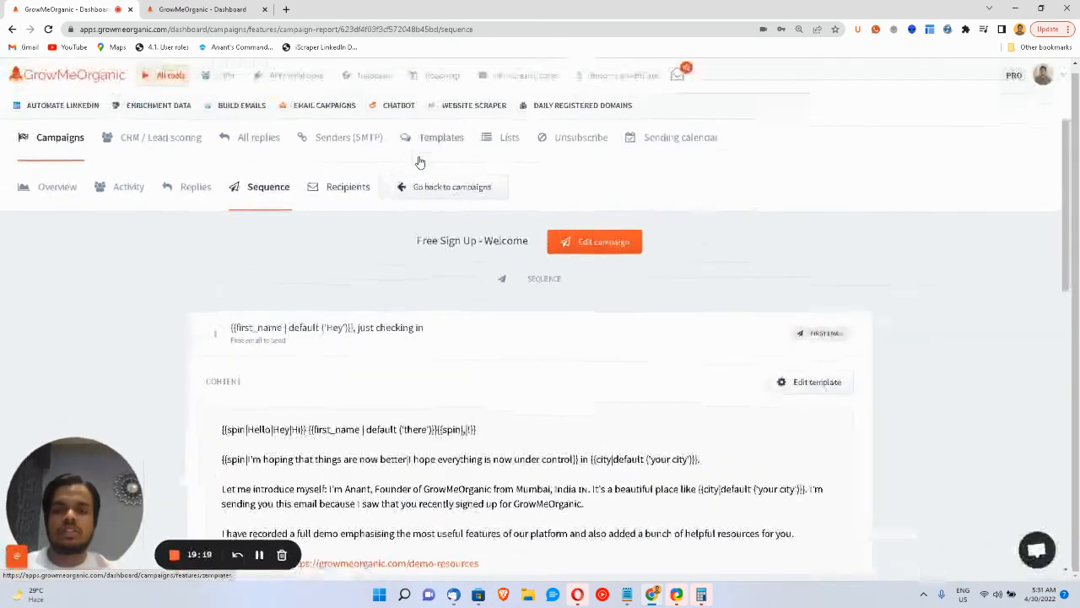
{"action": "scroll", "coordinate": [320, 441], "scroll_direction": "down", "scroll_amount": 10}
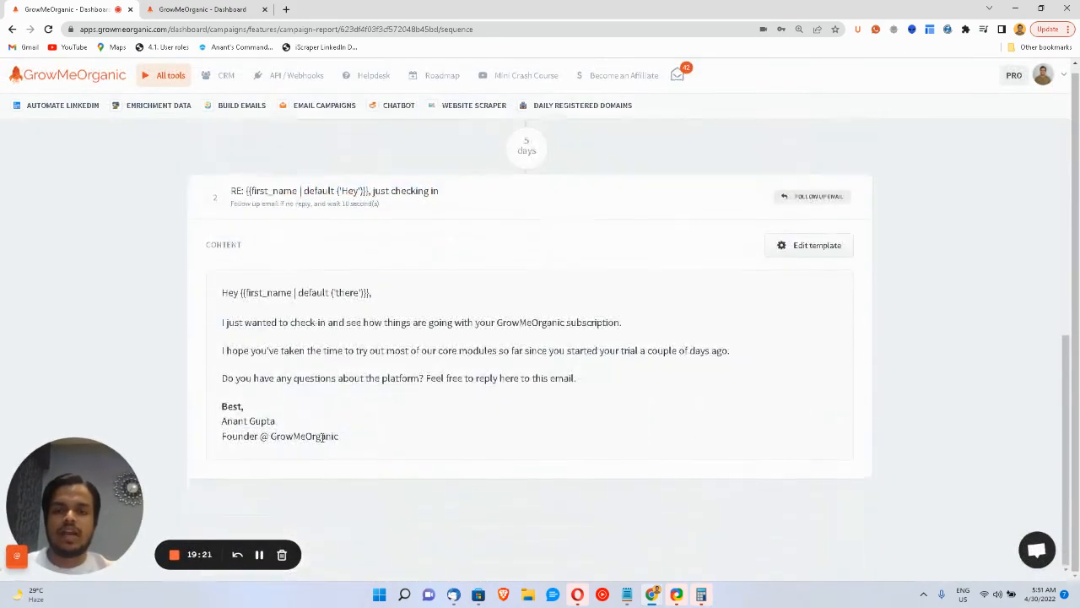
{"action": "scroll", "coordinate": [320, 437], "scroll_direction": "up", "scroll_amount": 10}
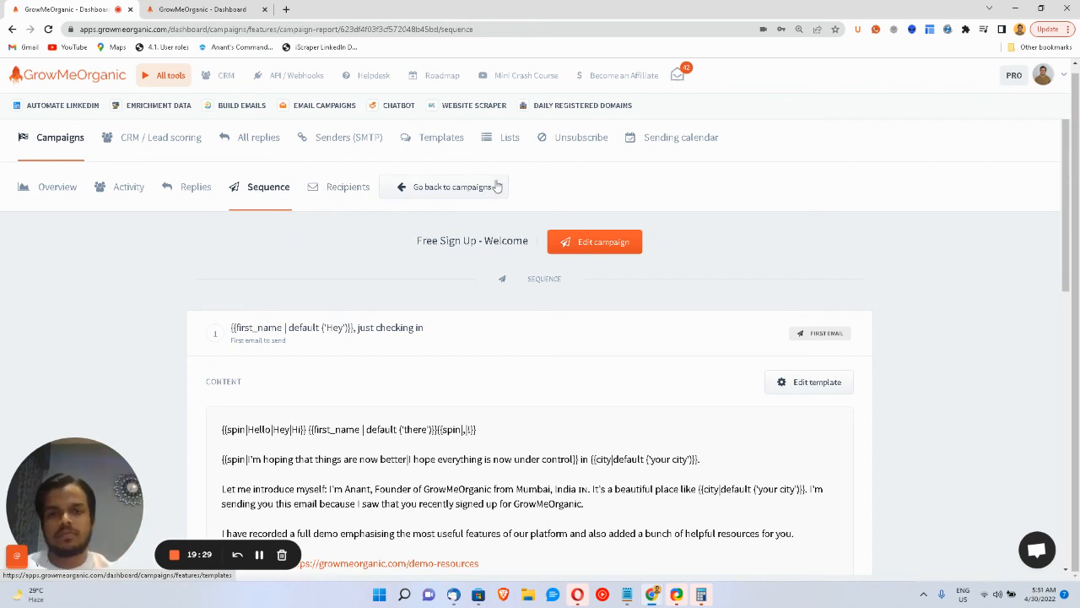
Step: Return to the campaigns list and look over the available enrichment data tools
{"action": "left_click", "coordinate": [470, 194]}
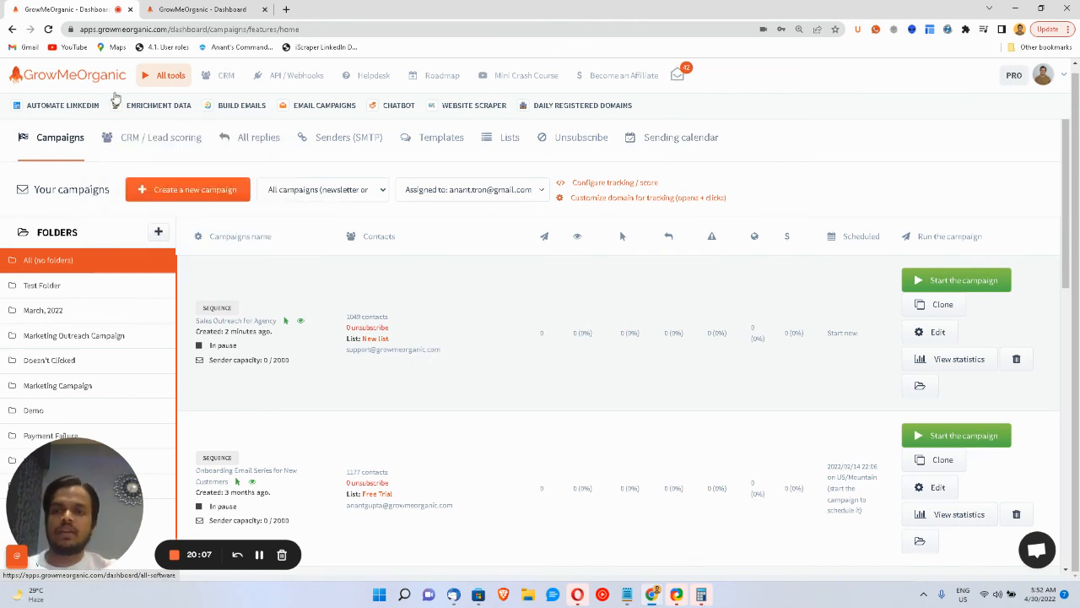
{"action": "mouse_move", "coordinate": [59, 106]}
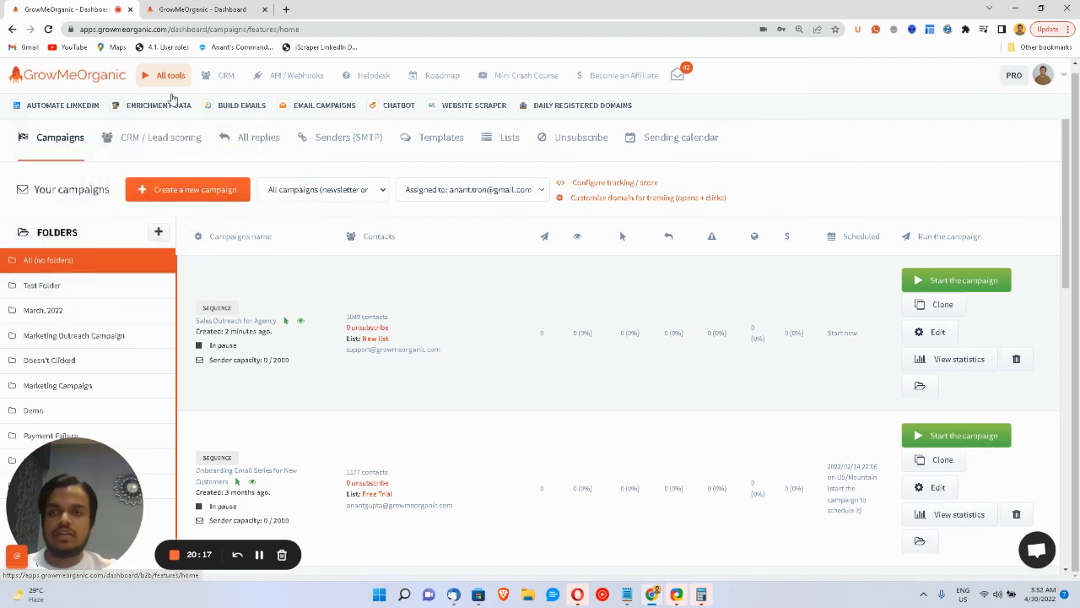
{"action": "mouse_move", "coordinate": [171, 106]}
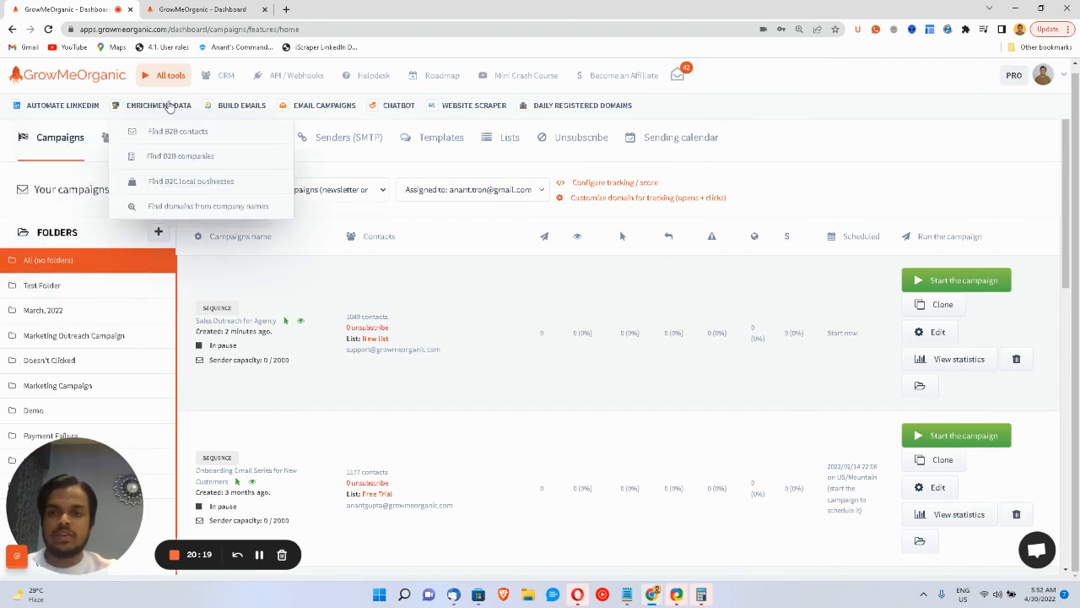